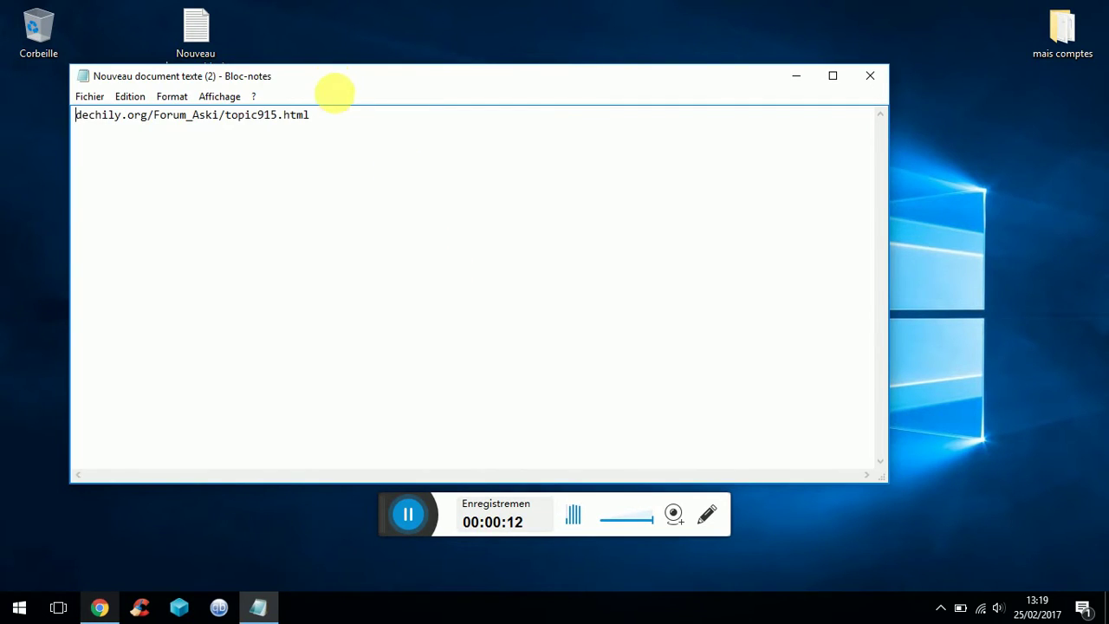
Step: Copy the web address dechily.org/Forum_Aski/topic915.html from the open text document and close the document
{"action": "left_click_drag", "start_coordinate": [333, 81], "coordinate": [70, 70]}
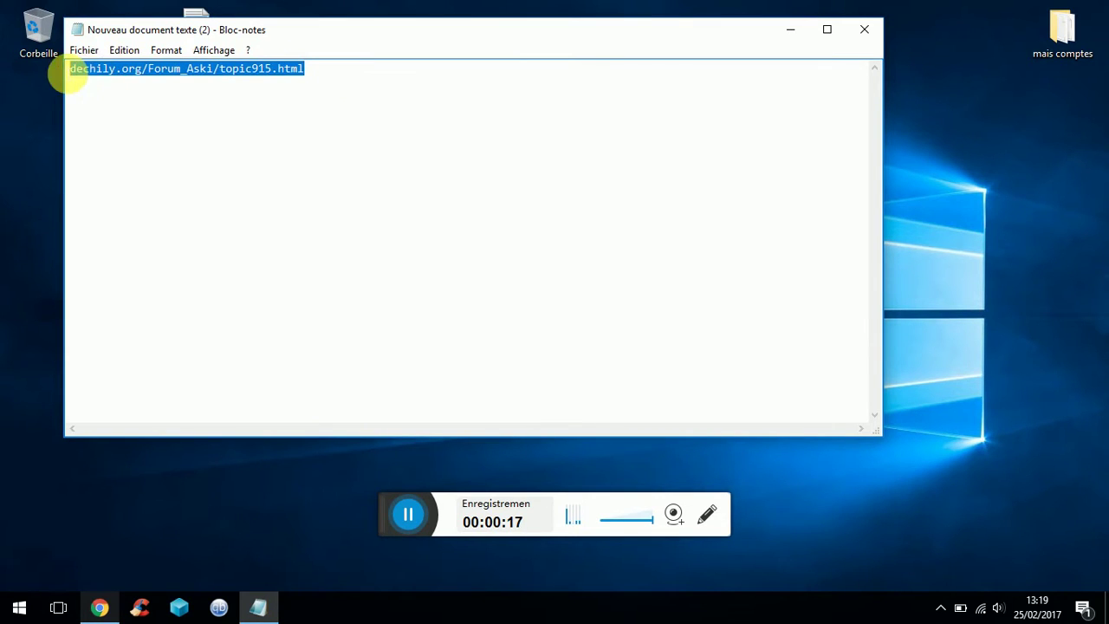
{"action": "right_click", "coordinate": [92, 69]}
{"action": "left_click", "coordinate": [148, 120]}
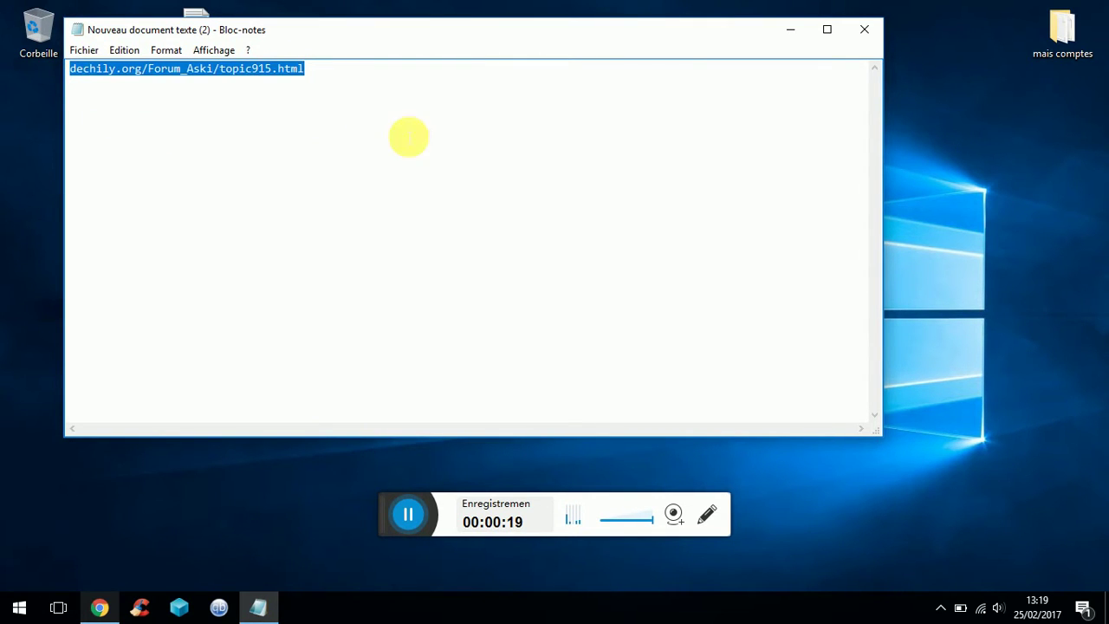
{"action": "left_click", "coordinate": [861, 30]}
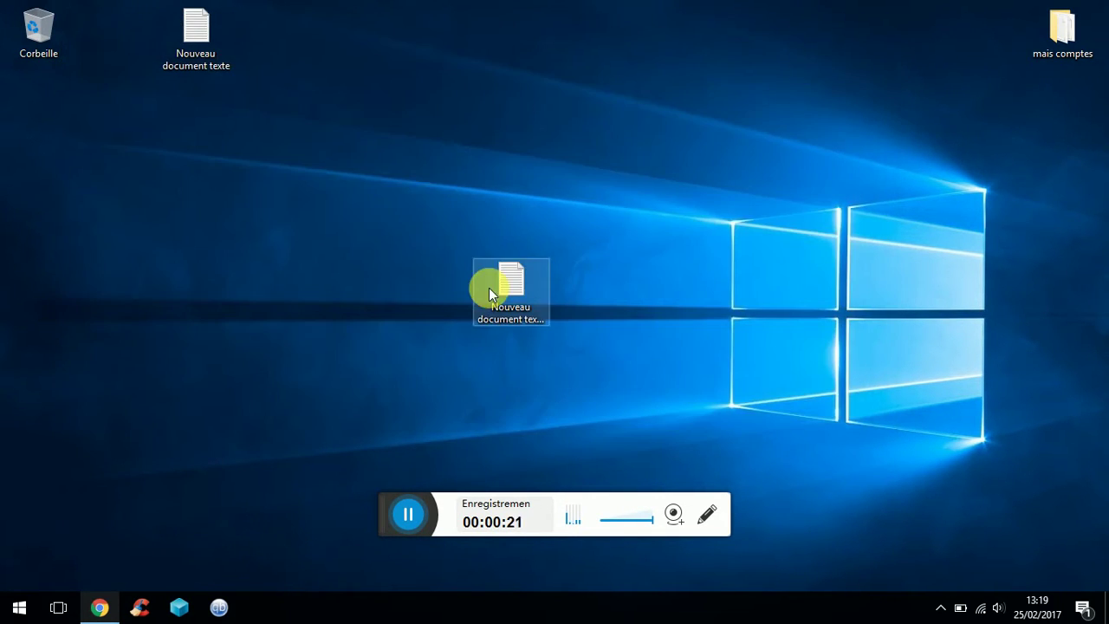
Step: Switch to Chrome, replace the Apowersoft tab with a new one, and load the copied forum address there
{"action": "left_click", "coordinate": [100, 608]}
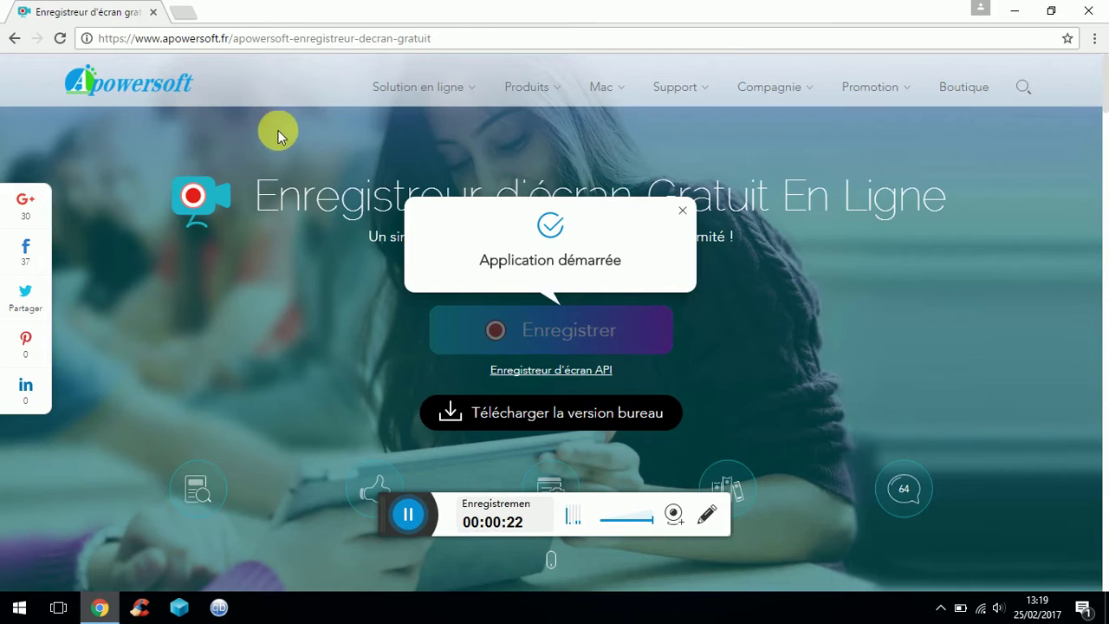
{"action": "left_click", "coordinate": [182, 12]}
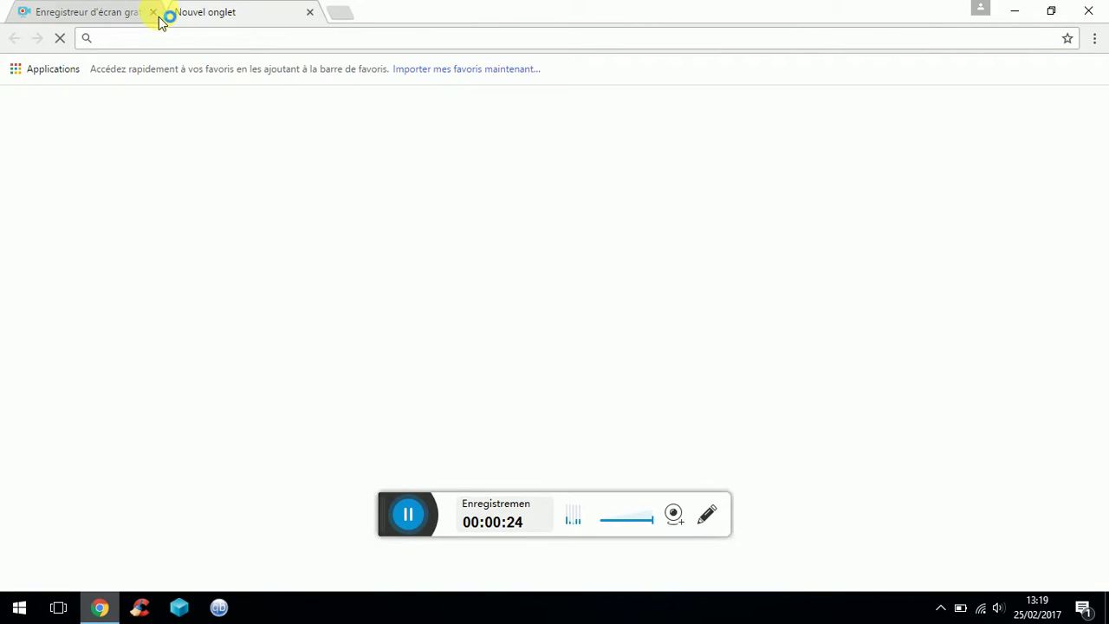
{"action": "left_click", "coordinate": [153, 12]}
{"action": "right_click", "coordinate": [165, 34]}
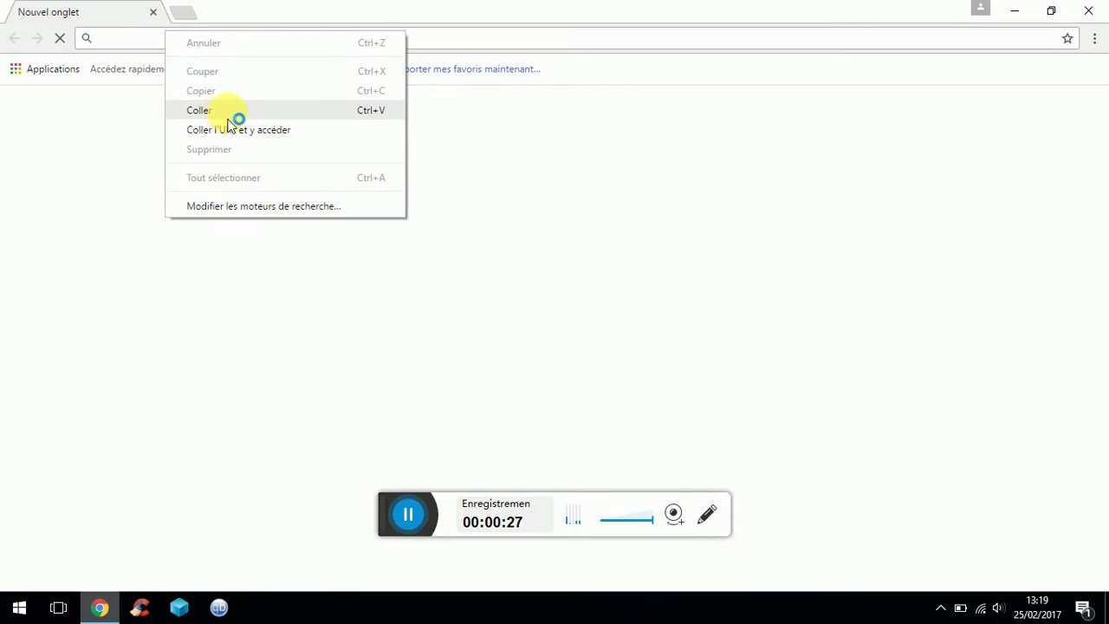
{"action": "left_click", "coordinate": [234, 127]}
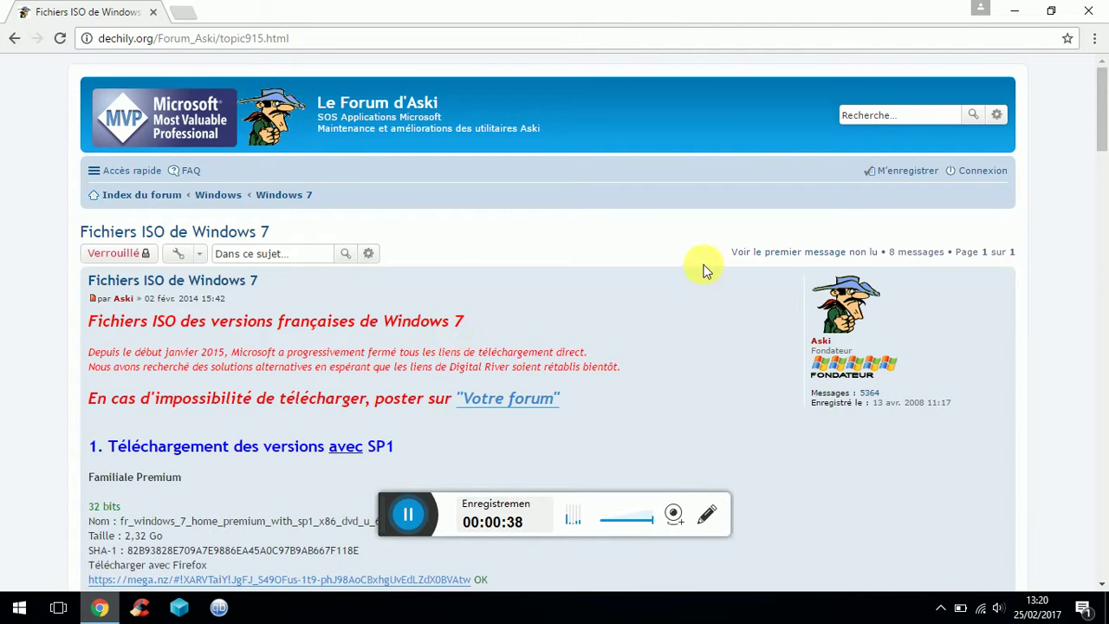
{"action": "left_click_drag", "start_coordinate": [1105, 116], "coordinate": [1106, 142]}
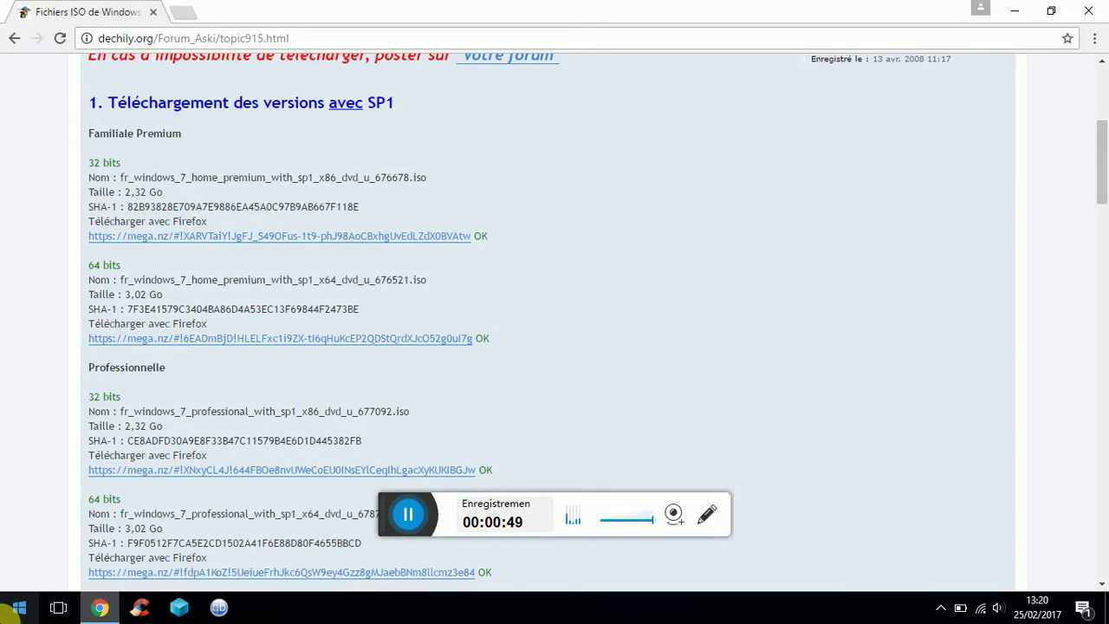
Step: Minimise the browser, check the system type in the Windows System information, and close that window
{"action": "right_click", "coordinate": [17, 607]}
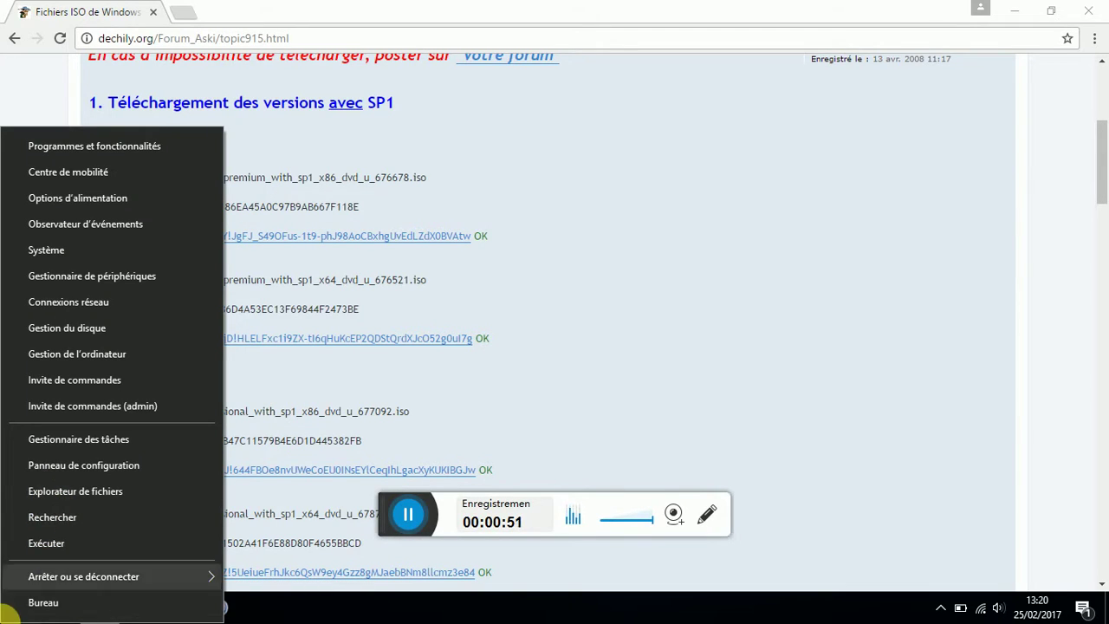
{"action": "left_click", "coordinate": [384, 612]}
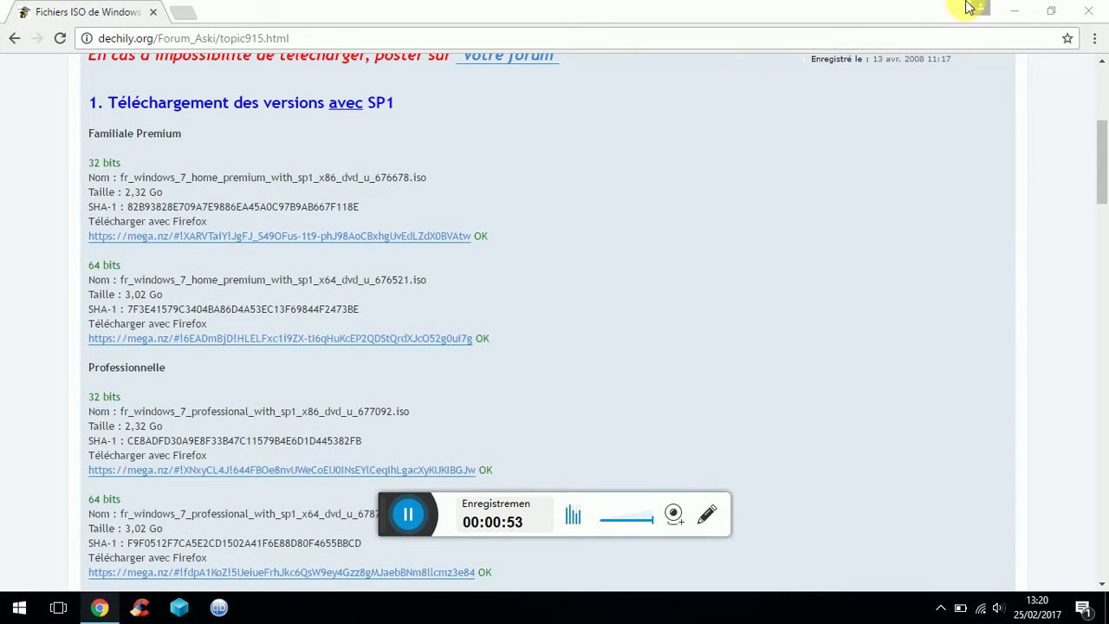
{"action": "left_click", "coordinate": [1009, 8]}
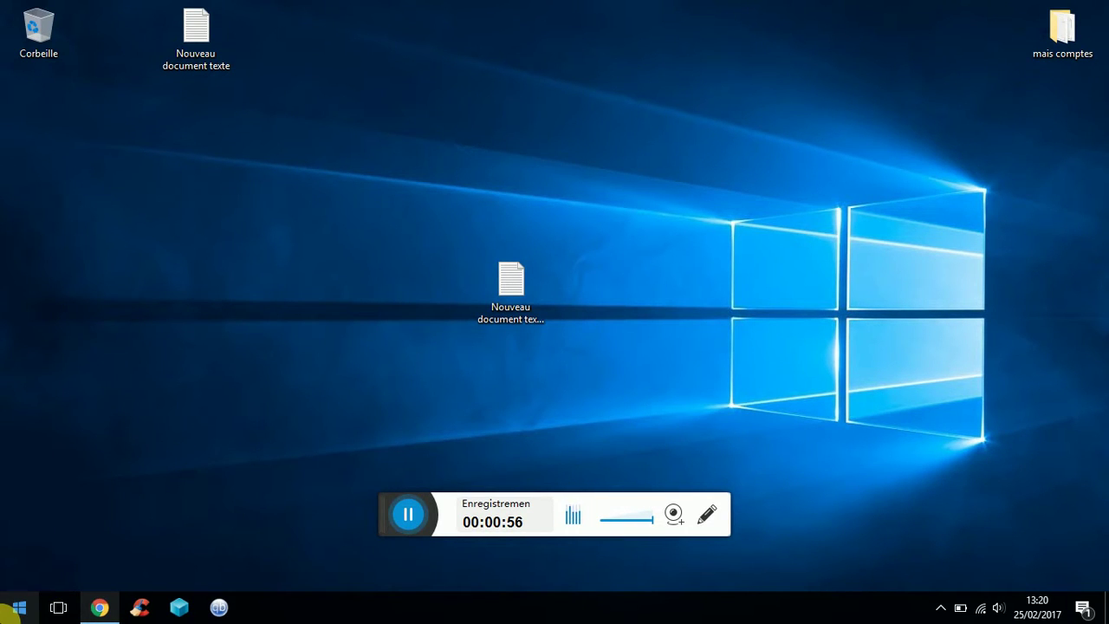
{"action": "right_click", "coordinate": [14, 613]}
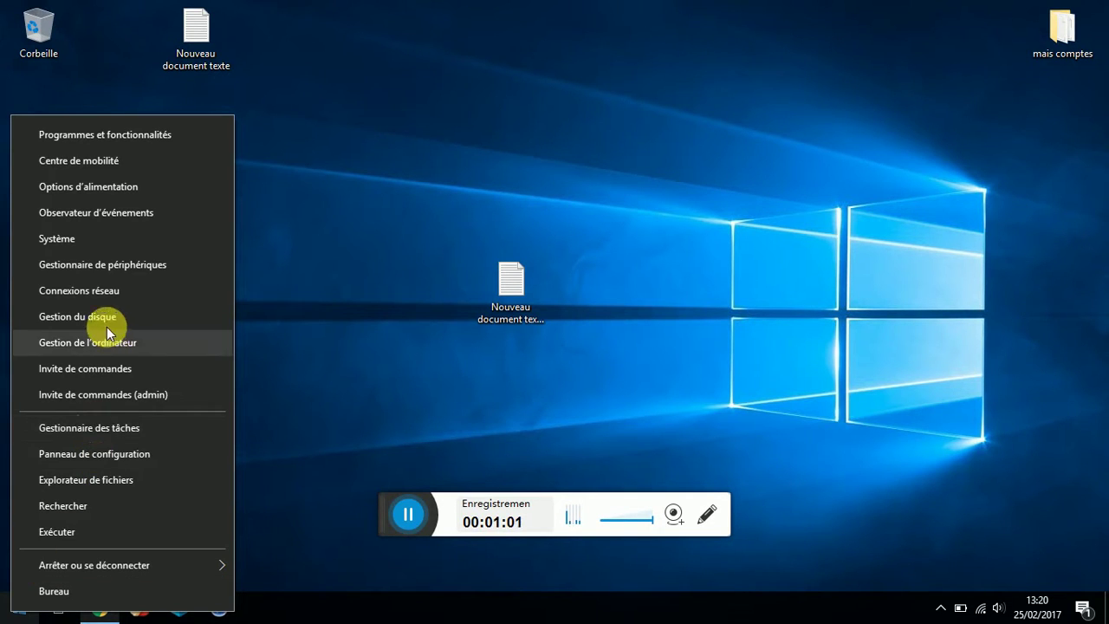
{"action": "left_click", "coordinate": [56, 239]}
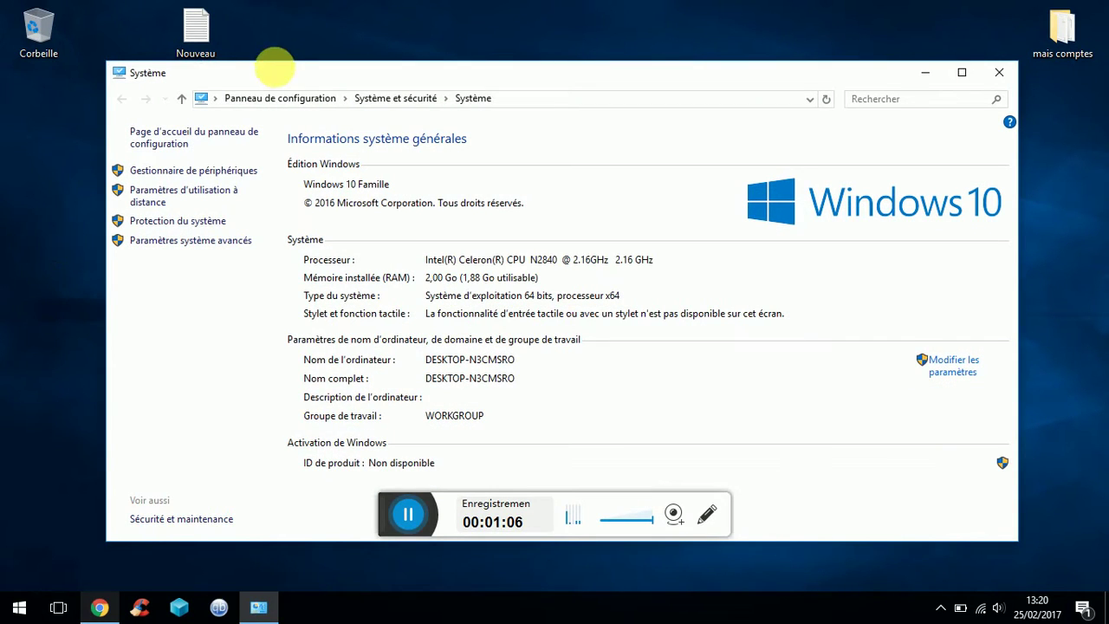
{"action": "left_click_drag", "start_coordinate": [295, 72], "coordinate": [234, 44]}
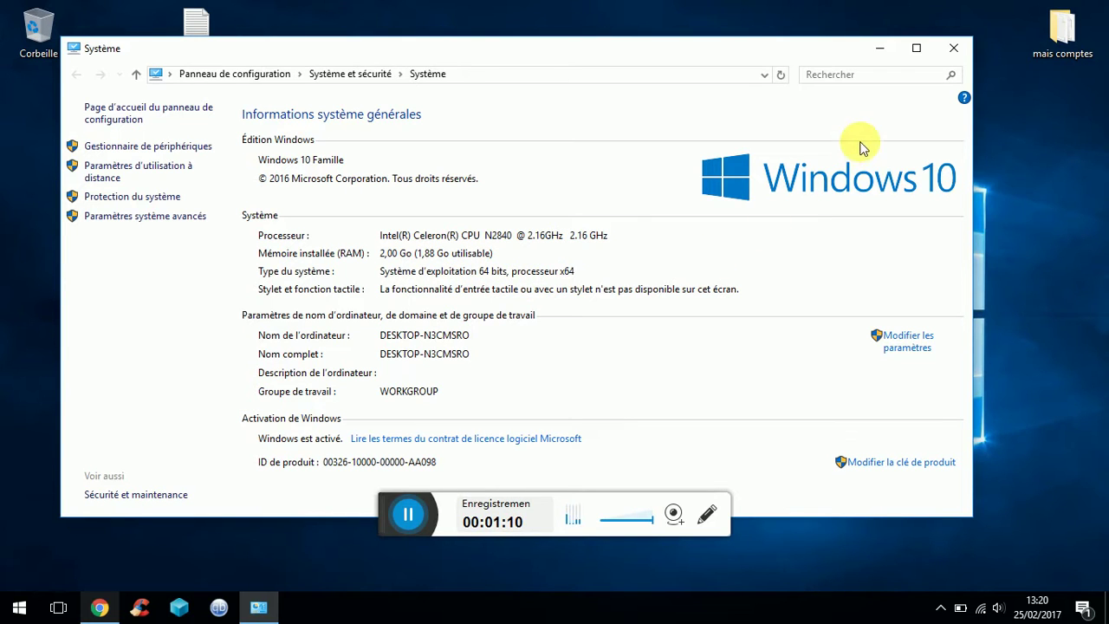
{"action": "left_click", "coordinate": [955, 47]}
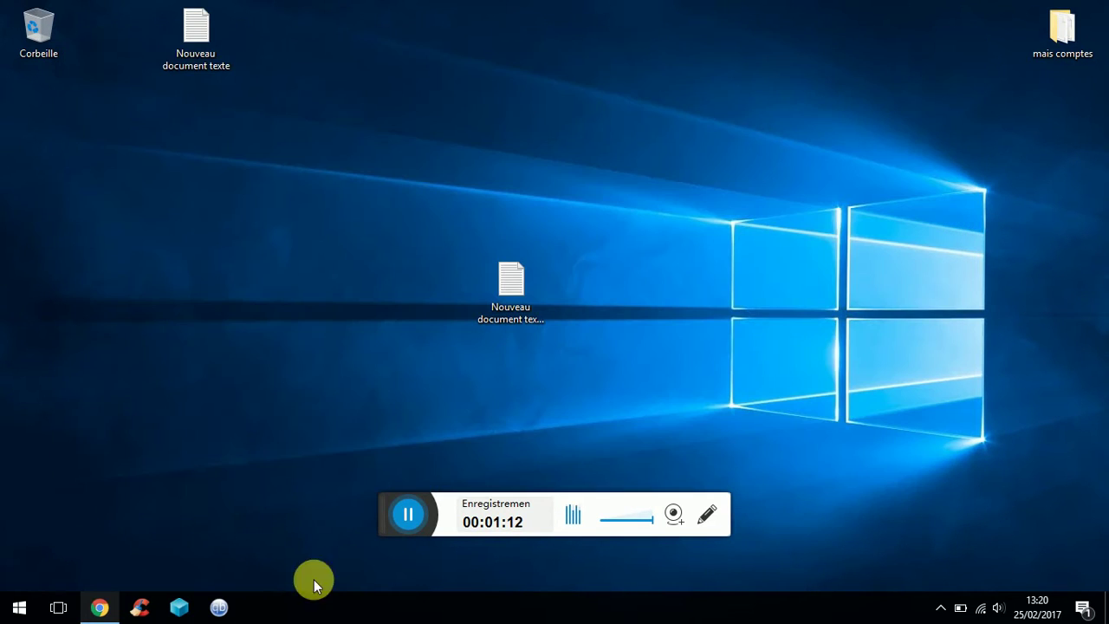
Step: Return to Chrome and download the 64-bit Familiale Premium Windows 7 SP1 ISO from its MEGA link with the browser
{"action": "left_click", "coordinate": [109, 602]}
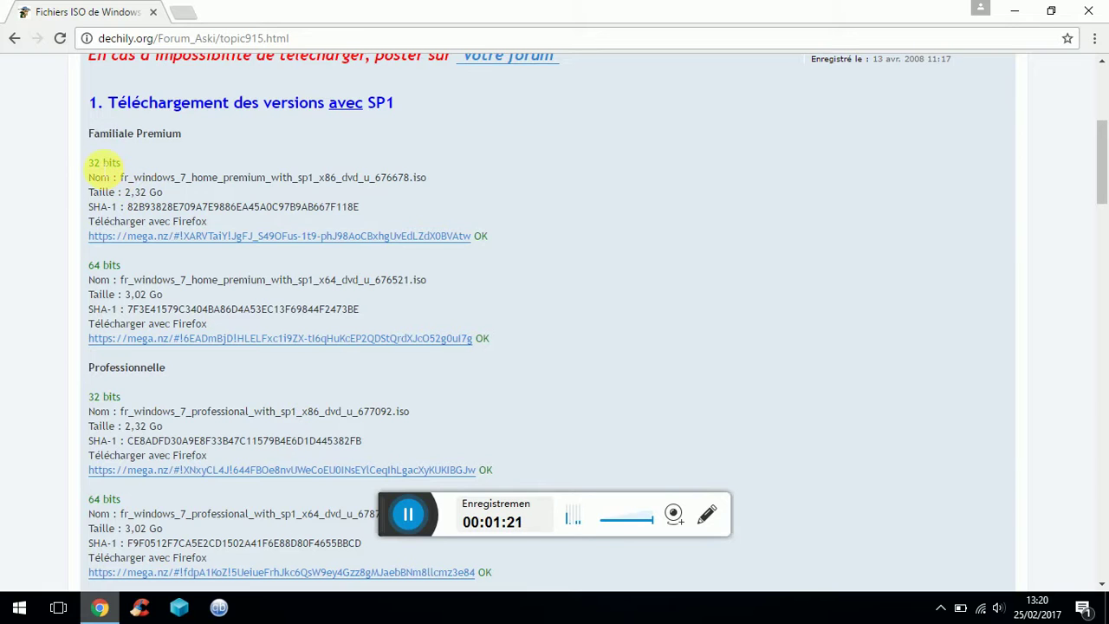
{"action": "left_click_drag", "start_coordinate": [89, 264], "coordinate": [248, 354]}
{"action": "left_click", "coordinate": [238, 338]}
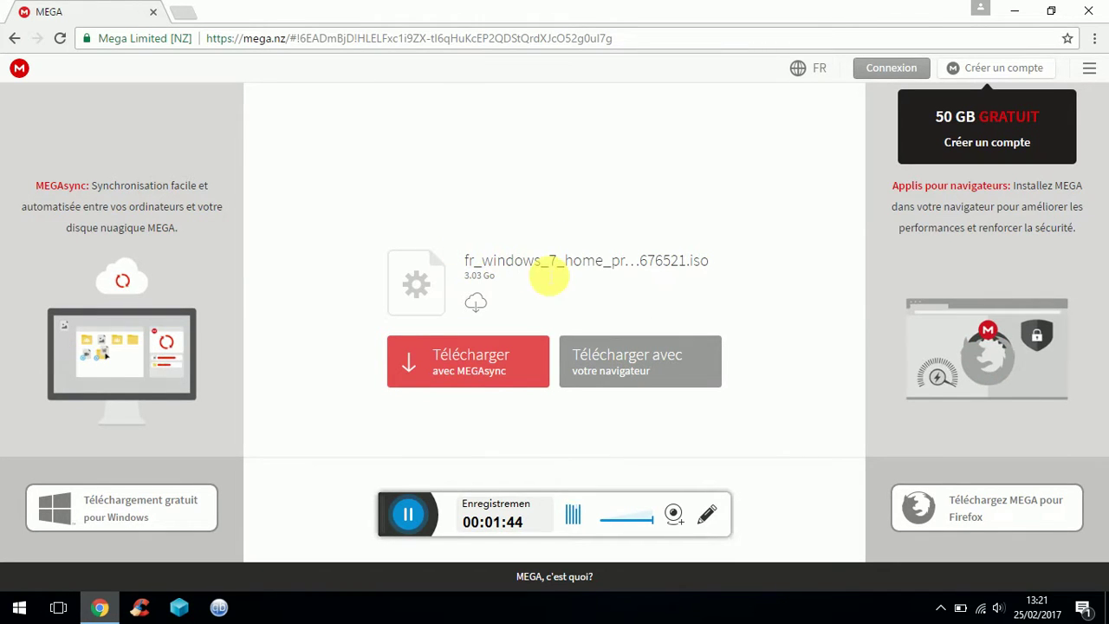
{"action": "left_click", "coordinate": [637, 357]}
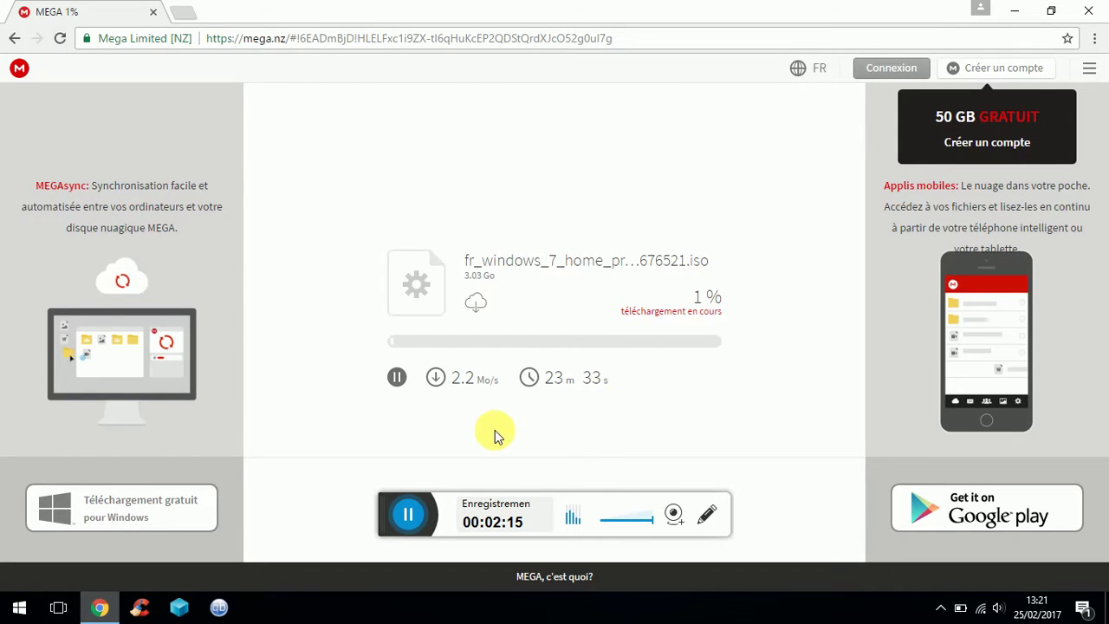
{"action": "left_click", "coordinate": [409, 515]}
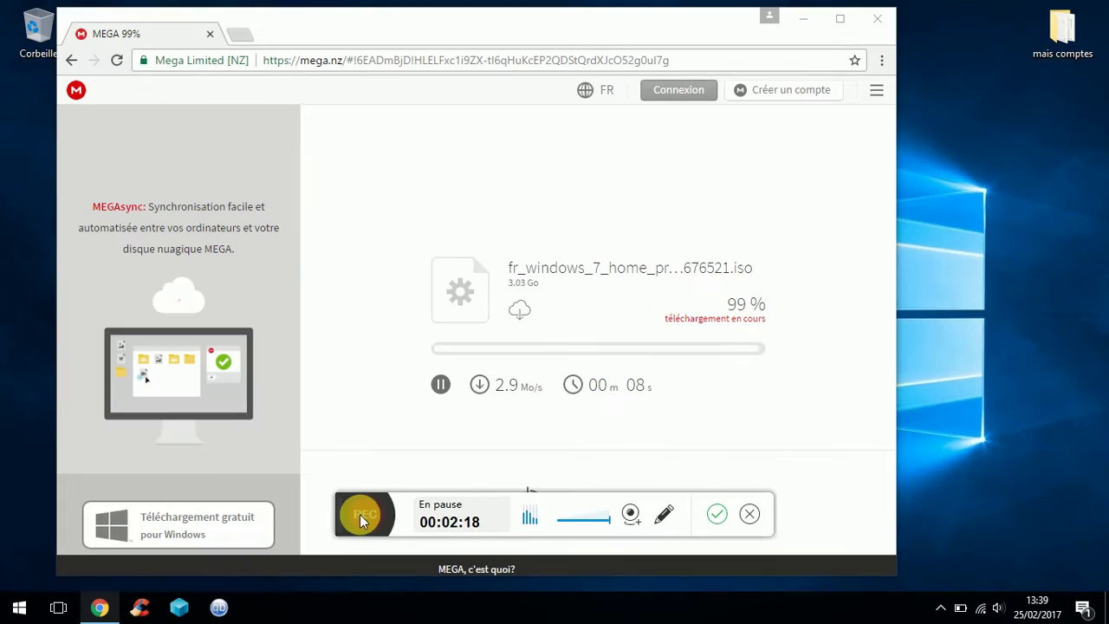
{"action": "left_click", "coordinate": [359, 513]}
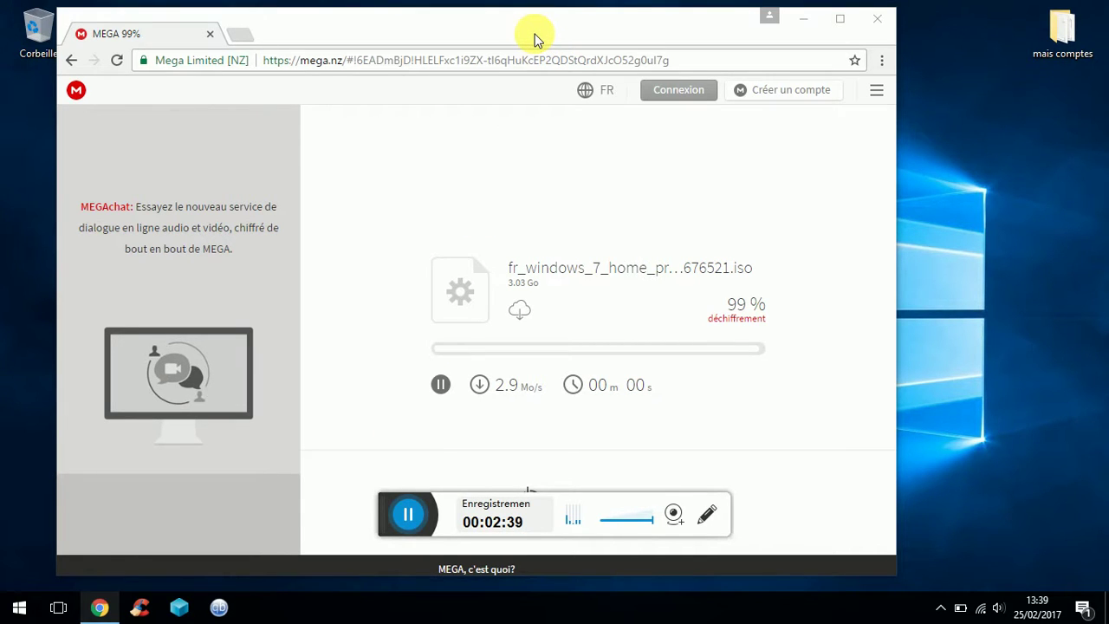
Step: Maximise the browser window, open the full list of downloads, and close the MEGA tab
{"action": "left_click_drag", "start_coordinate": [534, 38], "coordinate": [532, 7]}
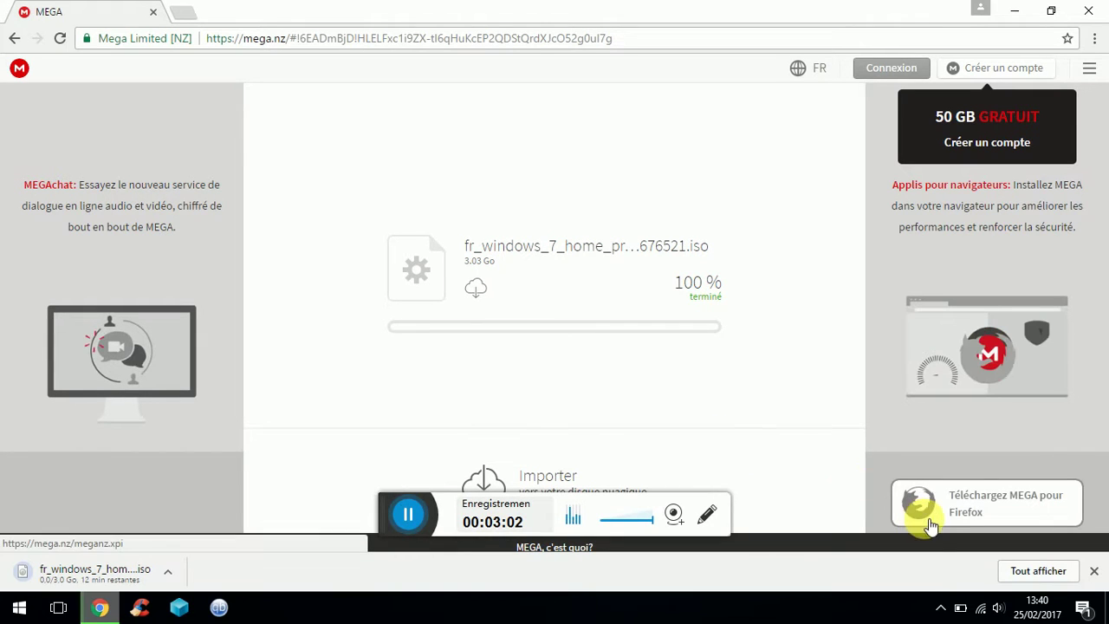
{"action": "left_click", "coordinate": [1014, 574]}
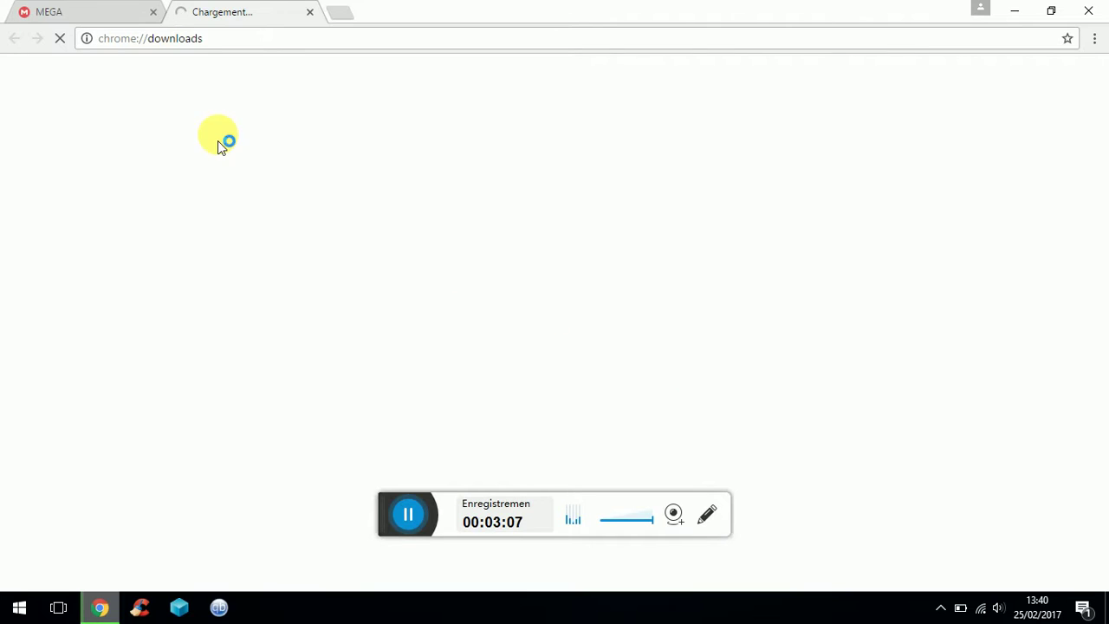
{"action": "left_click", "coordinate": [149, 13]}
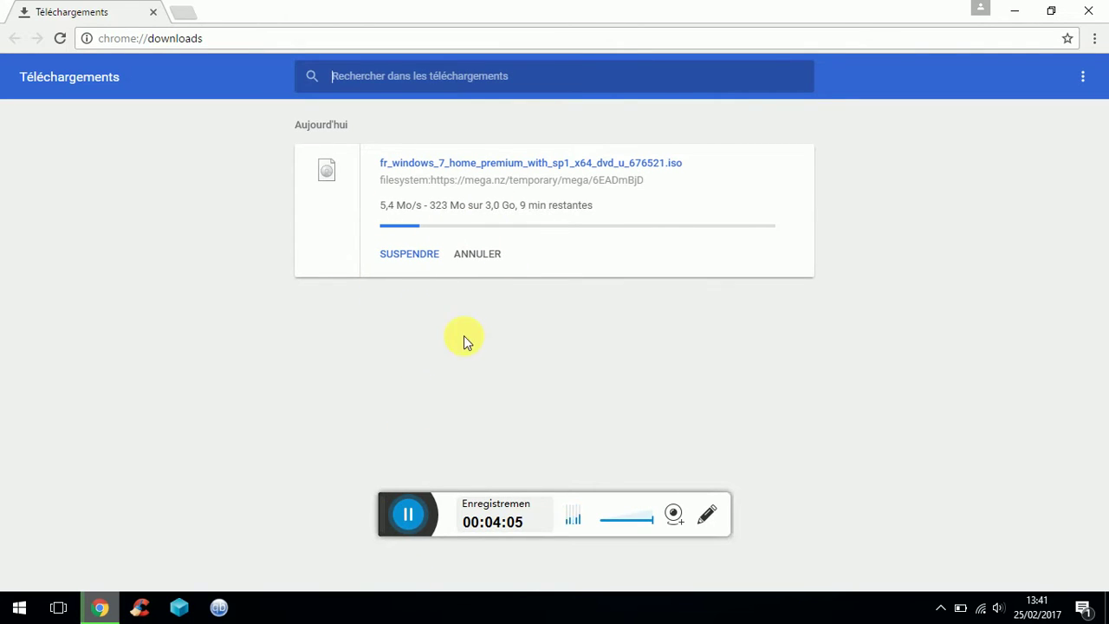
{"action": "left_click", "coordinate": [407, 520]}
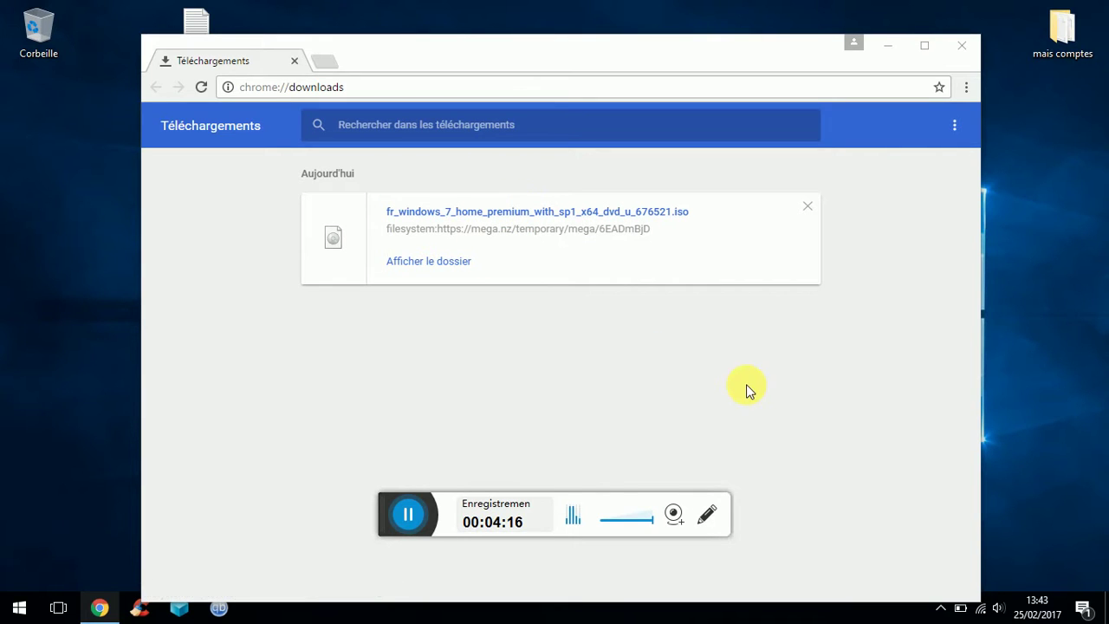
Step: Remove the finished Windows 7 ISO entry from the download list and close the browser
{"action": "left_click", "coordinate": [810, 210]}
{"action": "left_click", "coordinate": [955, 48]}
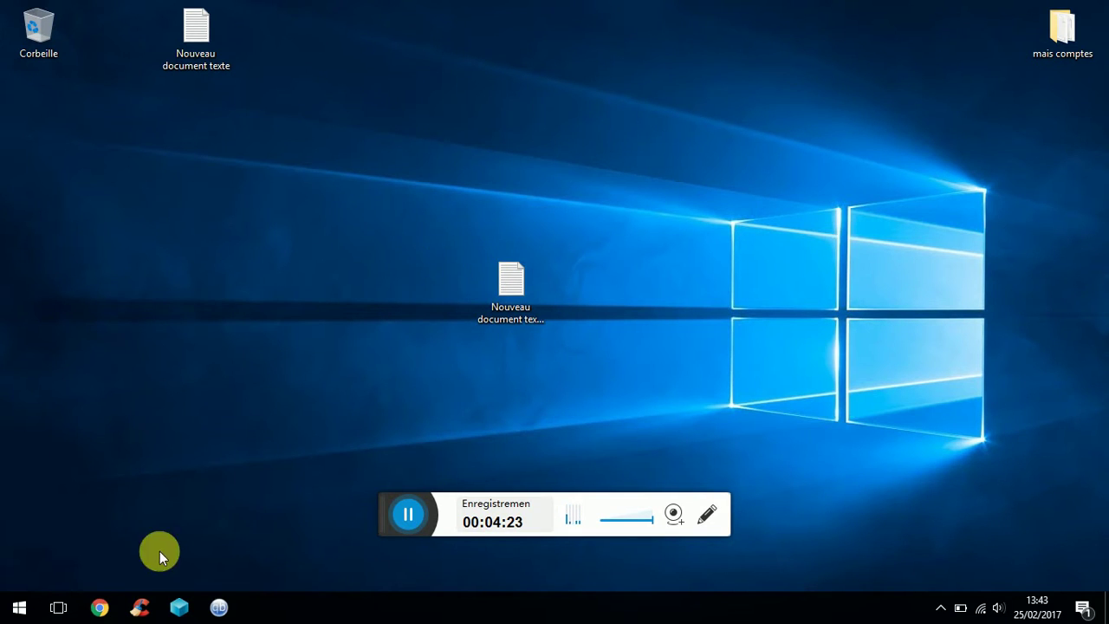
{"action": "right_click", "coordinate": [19, 607]}
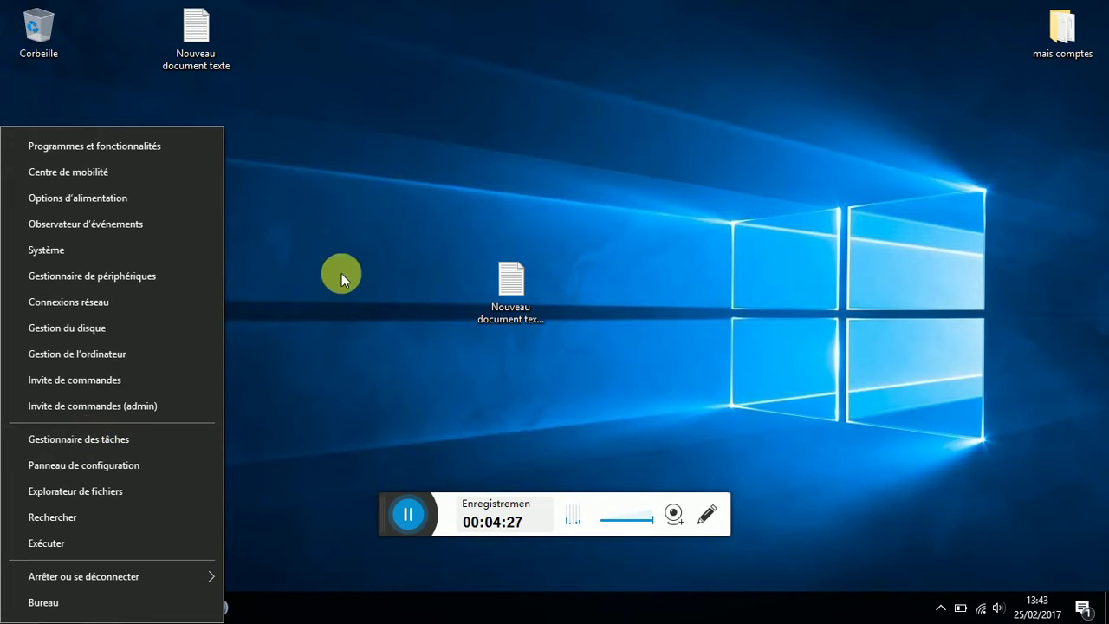
{"action": "left_click", "coordinate": [523, 138]}
Step: Create a new folder on the desktop and move it to an empty spot further right
{"action": "right_click", "coordinate": [524, 138]}
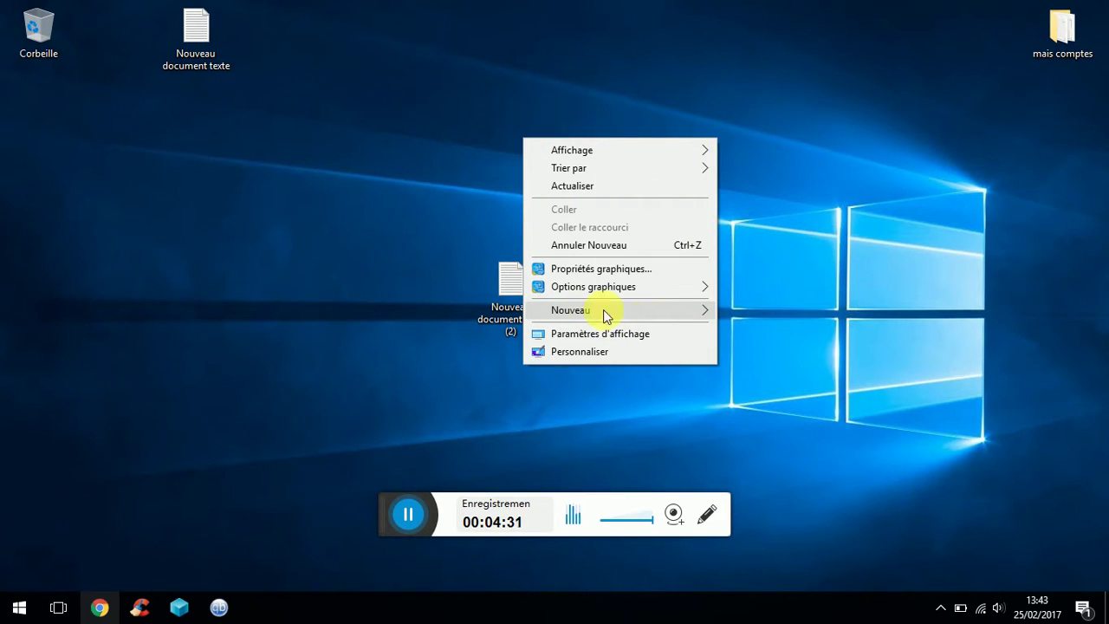
{"action": "left_click", "coordinate": [684, 314]}
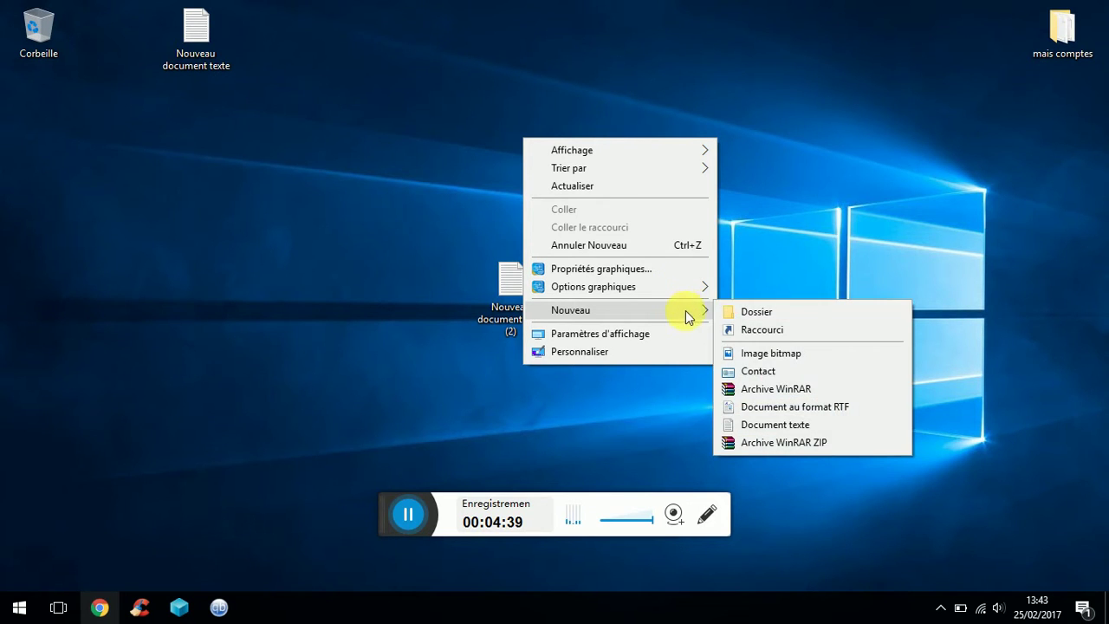
{"action": "left_click", "coordinate": [743, 311]}
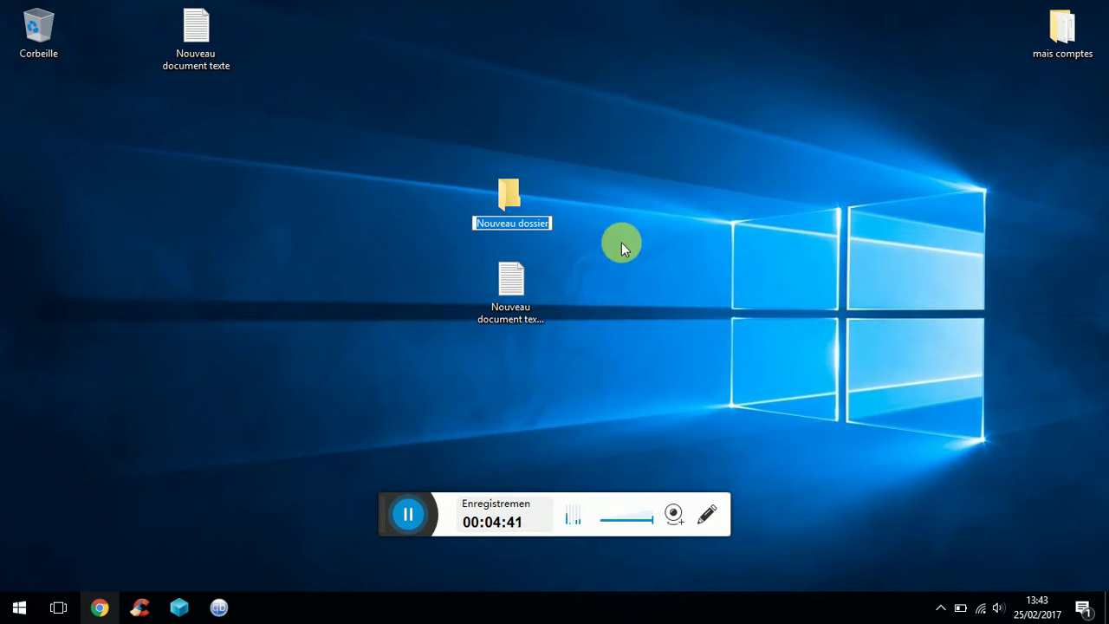
{"action": "left_click_drag", "start_coordinate": [544, 210], "coordinate": [701, 208]}
Step: Rename the new desktop folder as Windows 7
{"action": "left_click", "coordinate": [673, 205]}
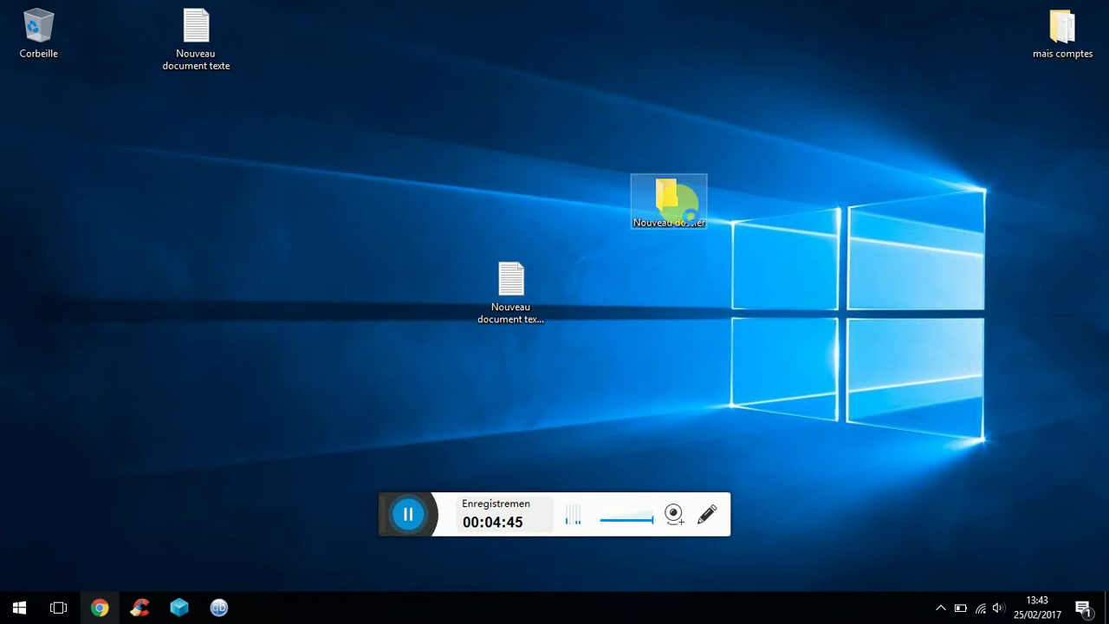
{"action": "right_click", "coordinate": [678, 204]}
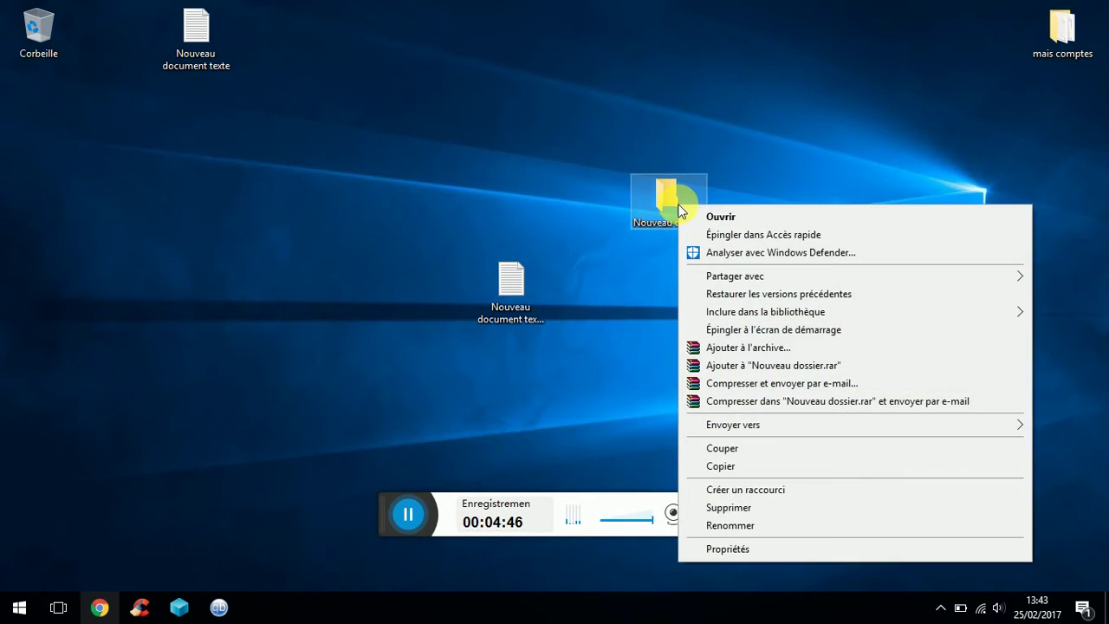
{"action": "left_click", "coordinate": [780, 525]}
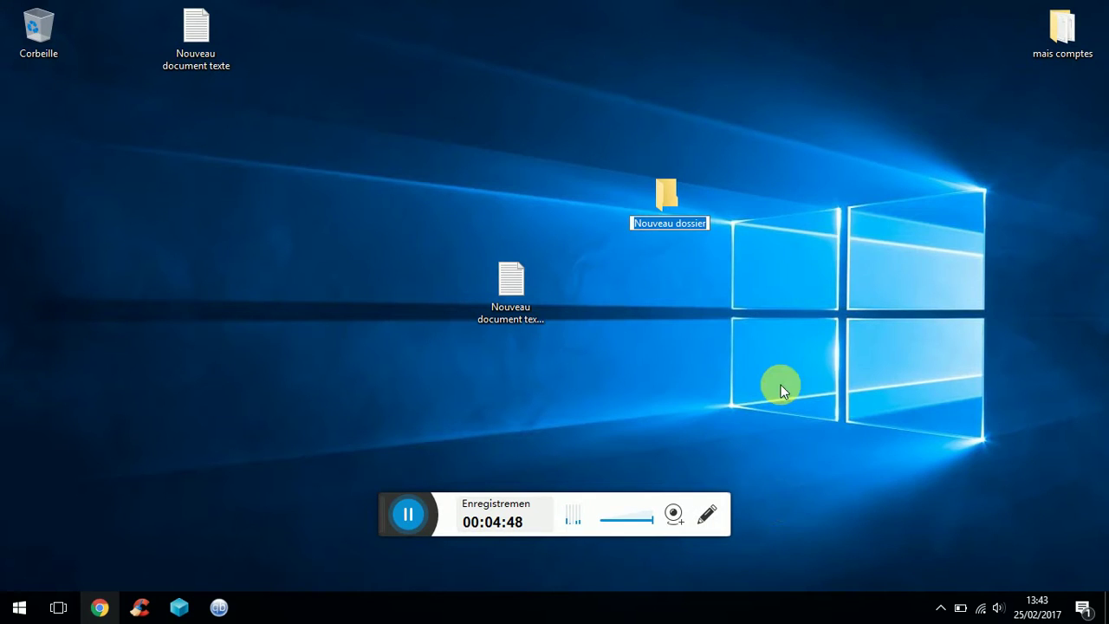
{"action": "key", "text": "BackSpace"}
{"action": "type", "text": "Wi"}
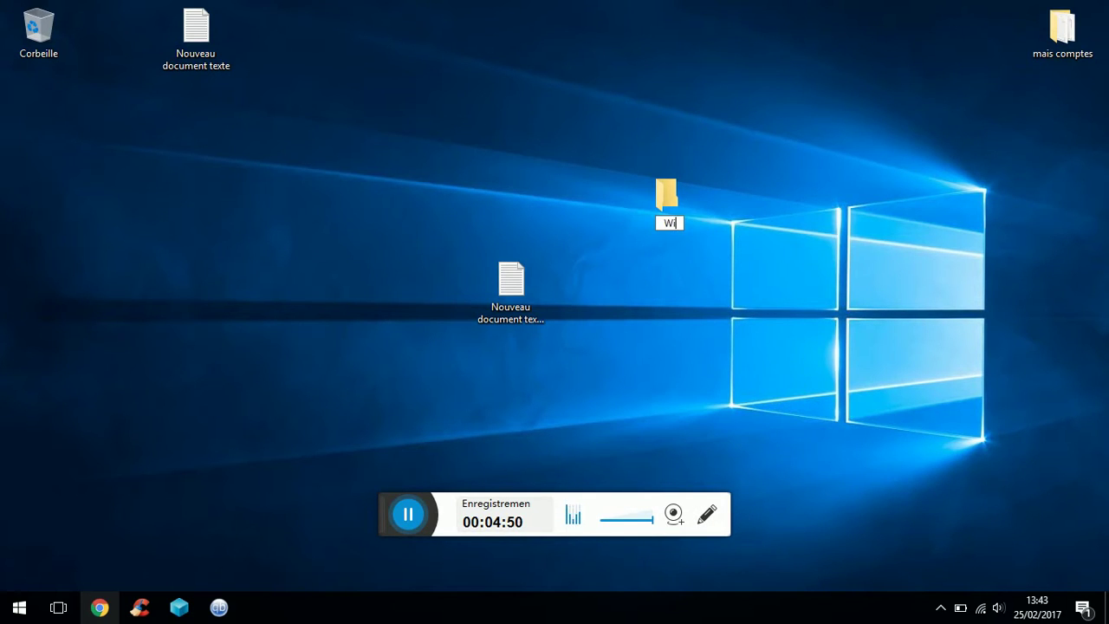
{"action": "type", "text": "ndows "}
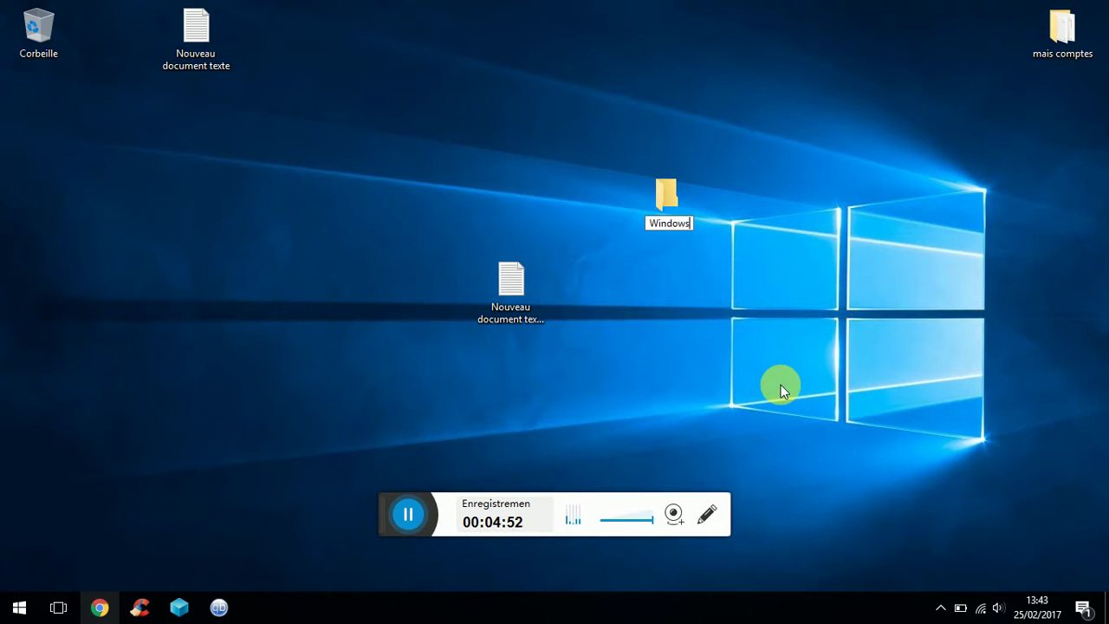
{"action": "type", "text": "7"}
{"action": "key", "text": "Return"}
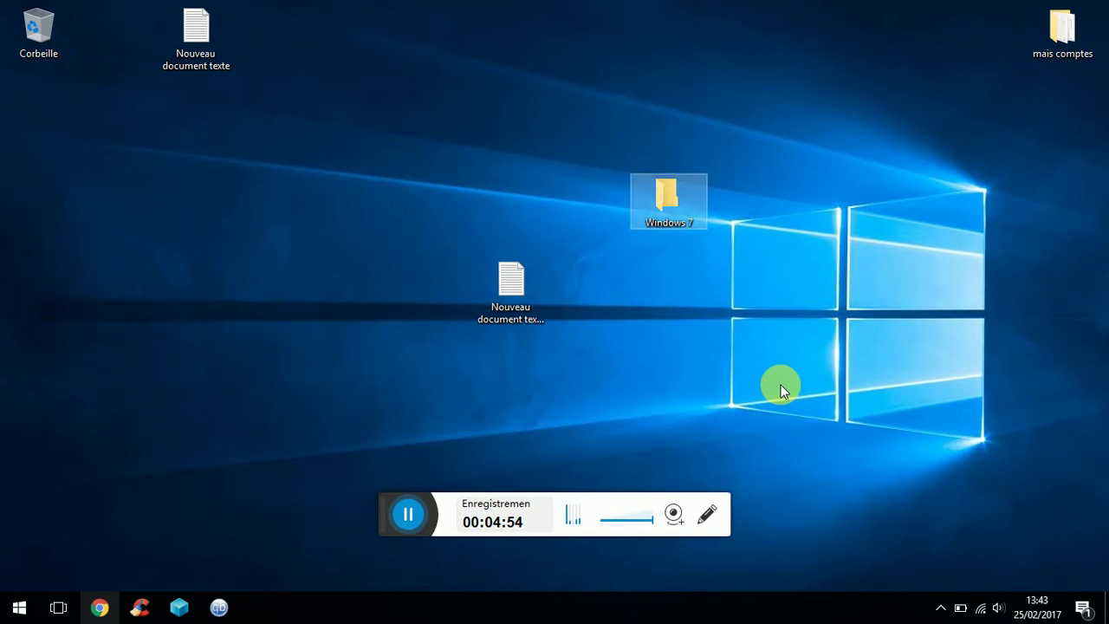
Step: Move the Windows 7 folder beneath the mais comptes folder and the loose text document beside the other one on the desktop
{"action": "left_click", "coordinate": [748, 364]}
{"action": "left_click_drag", "start_coordinate": [666, 199], "coordinate": [1016, 180]}
{"action": "left_click_drag", "start_coordinate": [1067, 109], "coordinate": [1067, 109]}
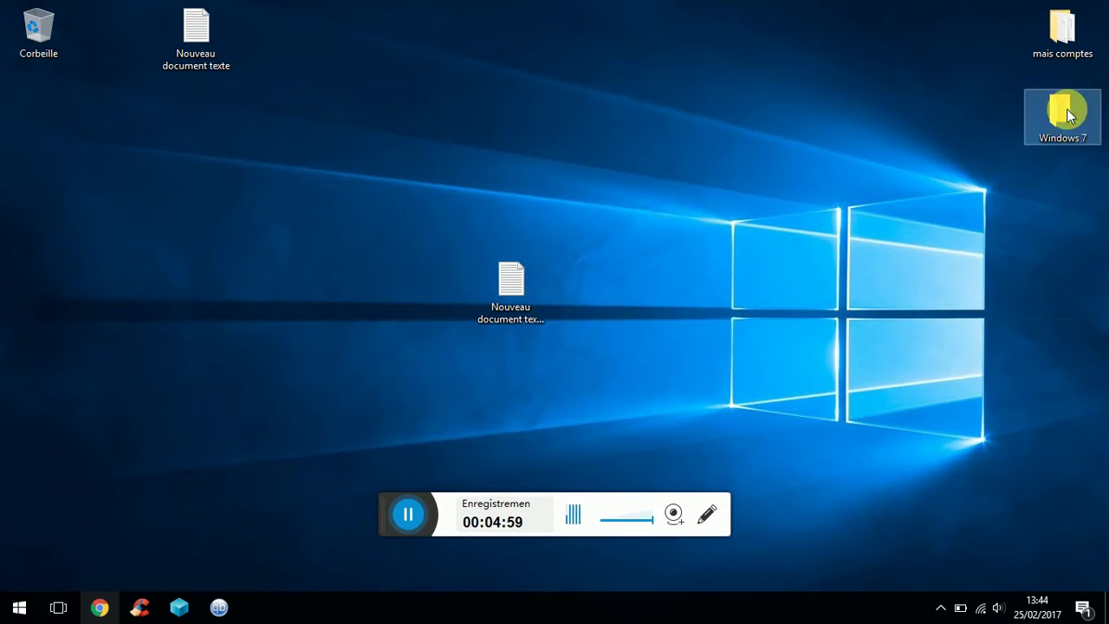
{"action": "left_click", "coordinate": [1033, 261]}
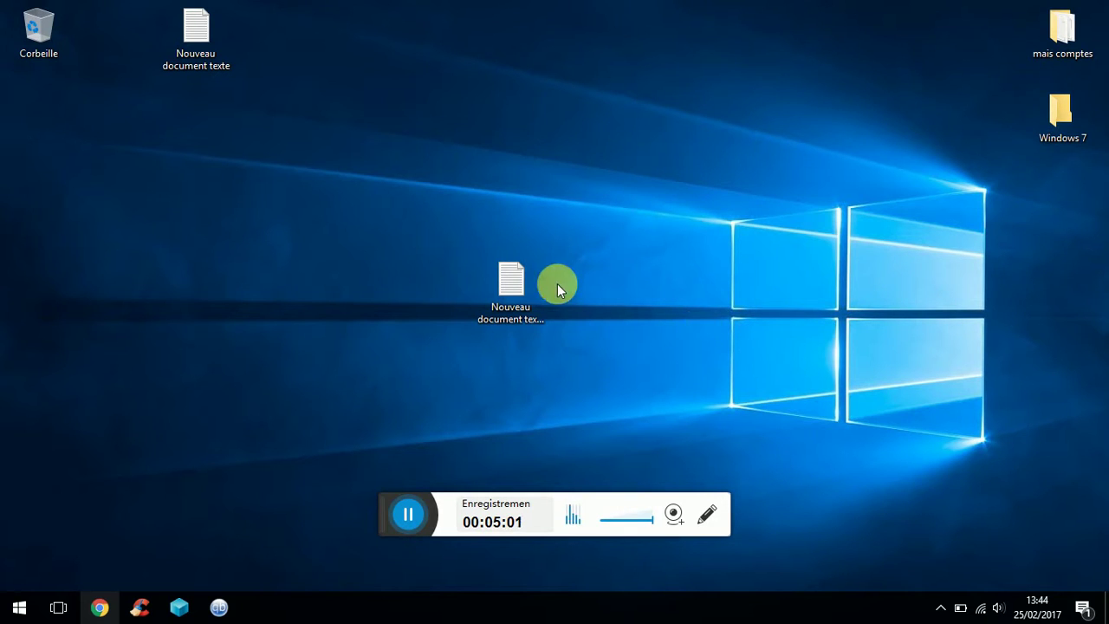
{"action": "left_click_drag", "start_coordinate": [512, 282], "coordinate": [292, 28]}
{"action": "left_click", "coordinate": [358, 146]}
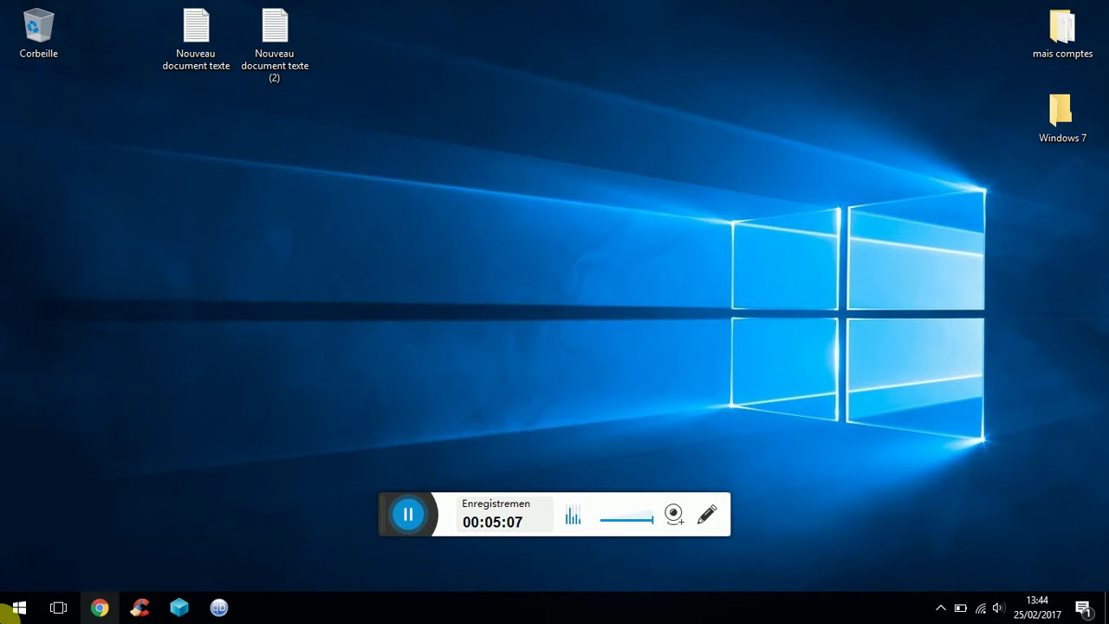
Step: Open the Downloads folder in File Explorer and select the fr_windows_7_home_premium_with_sp1_x64_dvd_u_676521 disc image
{"action": "right_click", "coordinate": [18, 607]}
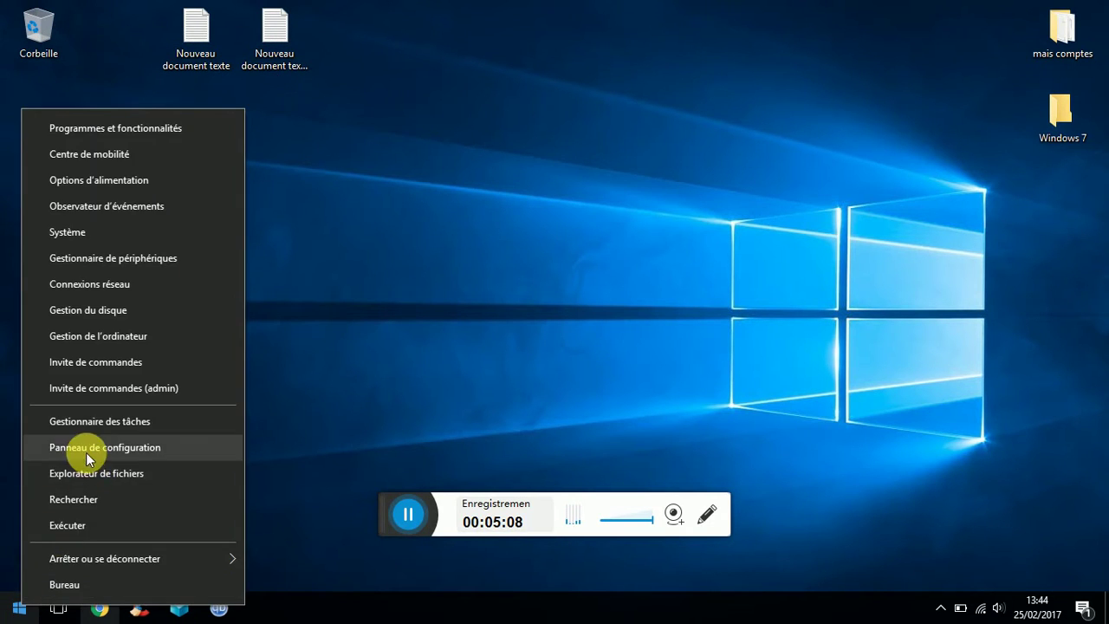
{"action": "left_click", "coordinate": [77, 475]}
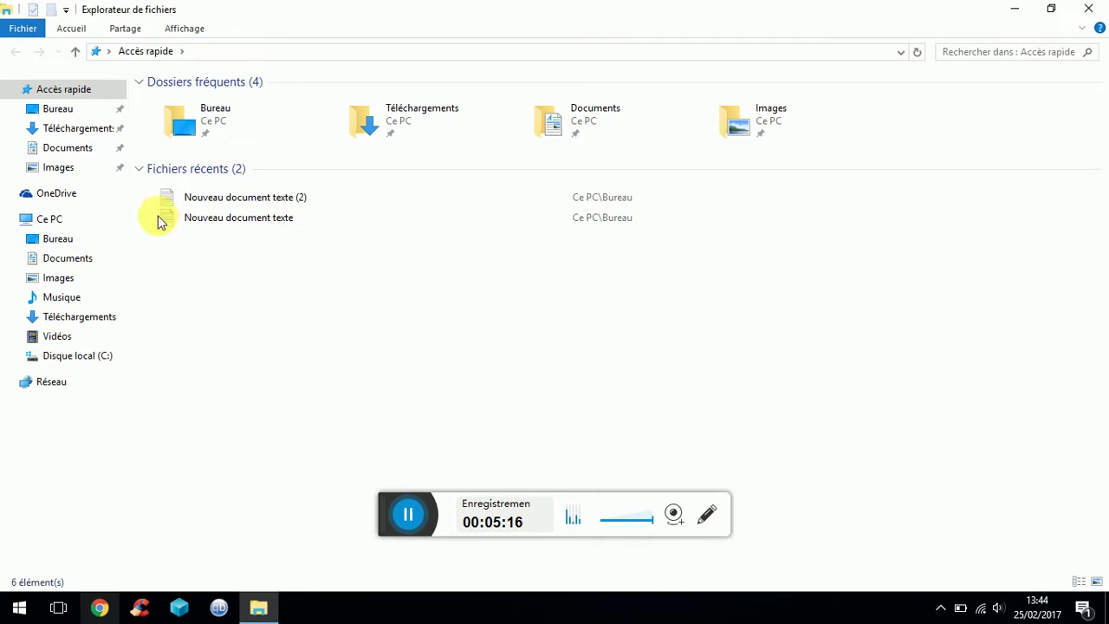
{"action": "left_click", "coordinate": [77, 139]}
{"action": "left_click", "coordinate": [161, 135]}
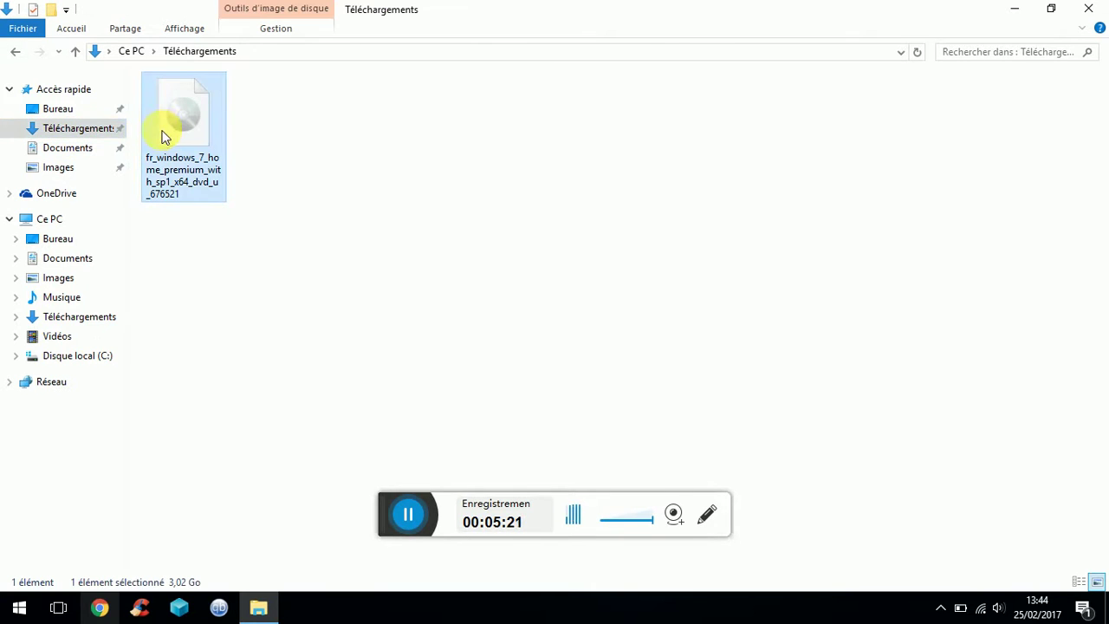
Step: Restore the Downloads window to a smaller size and move the Windows 7 disc image onto the desktop
{"action": "left_click", "coordinate": [479, 14]}
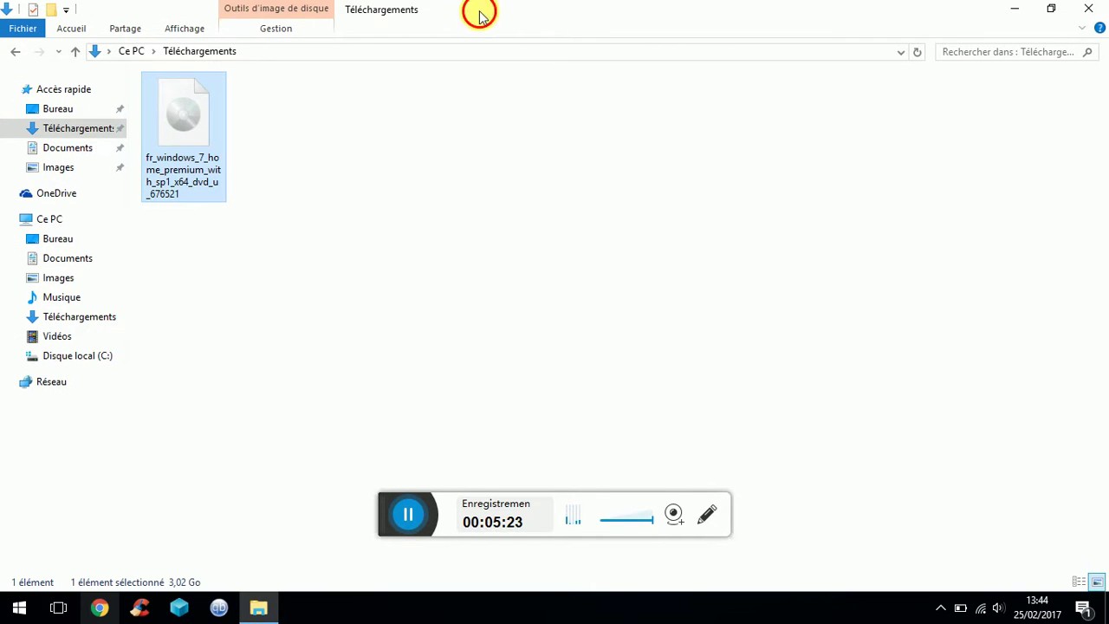
{"action": "left_click_drag", "start_coordinate": [479, 15], "coordinate": [453, 175]}
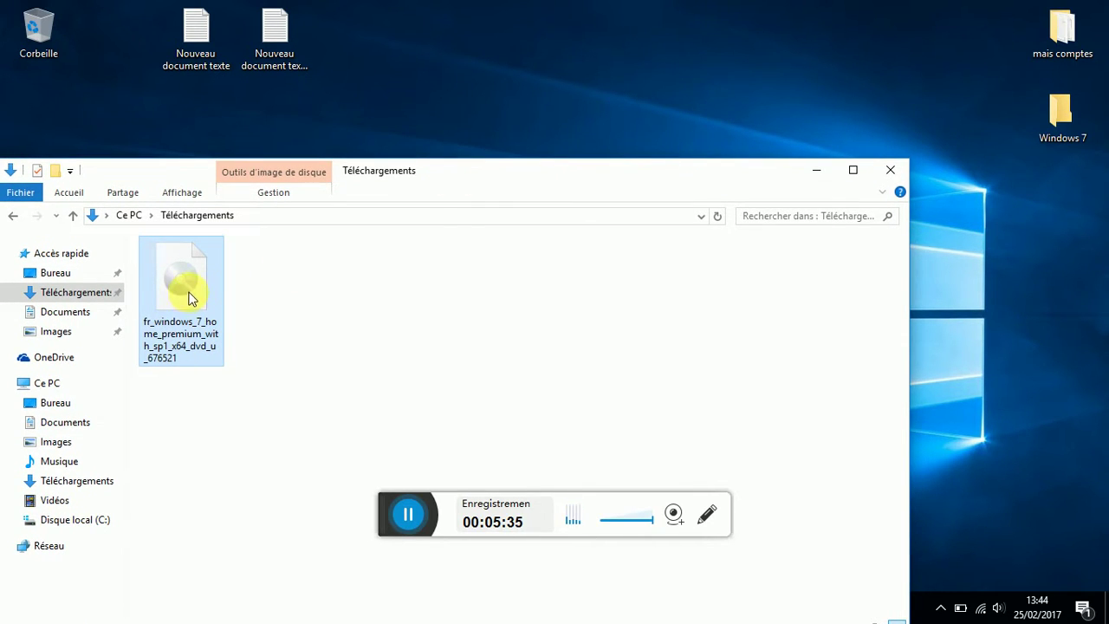
{"action": "left_click_drag", "start_coordinate": [185, 275], "coordinate": [564, 91]}
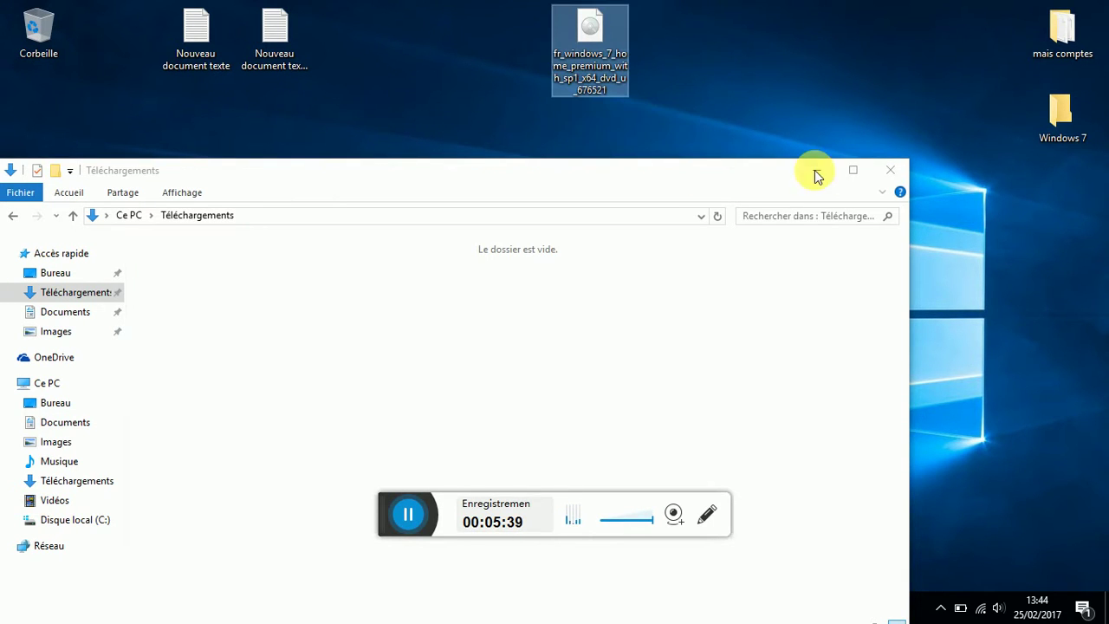
Step: Move the disc image from the desktop into the Windows 7 folder and check the folder's contents
{"action": "left_click", "coordinate": [890, 170]}
{"action": "left_click_drag", "start_coordinate": [589, 26], "coordinate": [1054, 107]}
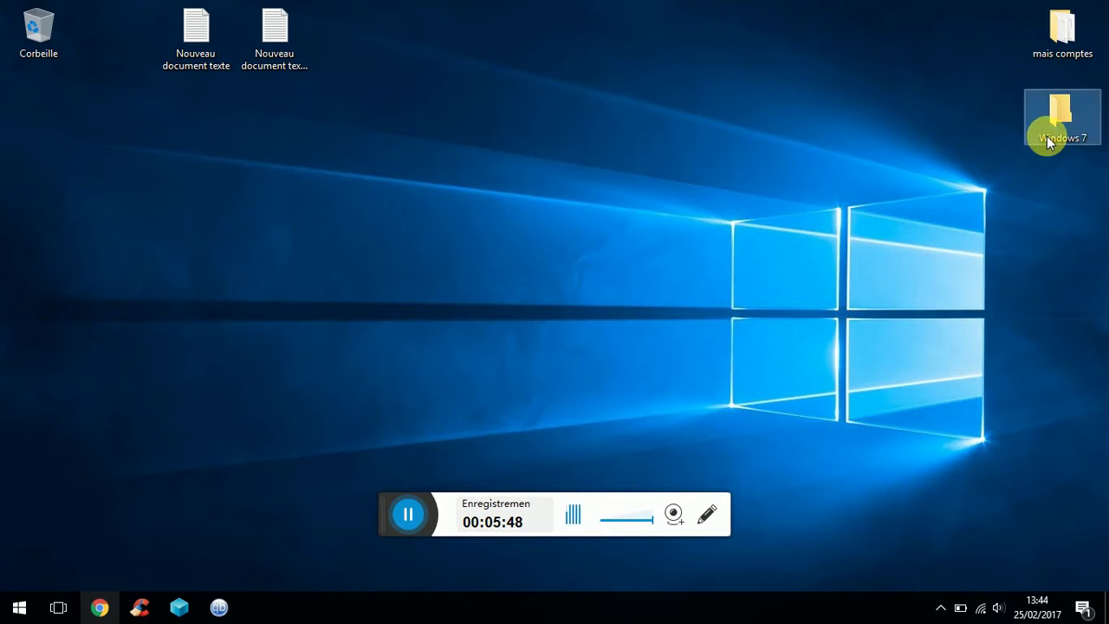
{"action": "double_click", "coordinate": [1047, 136]}
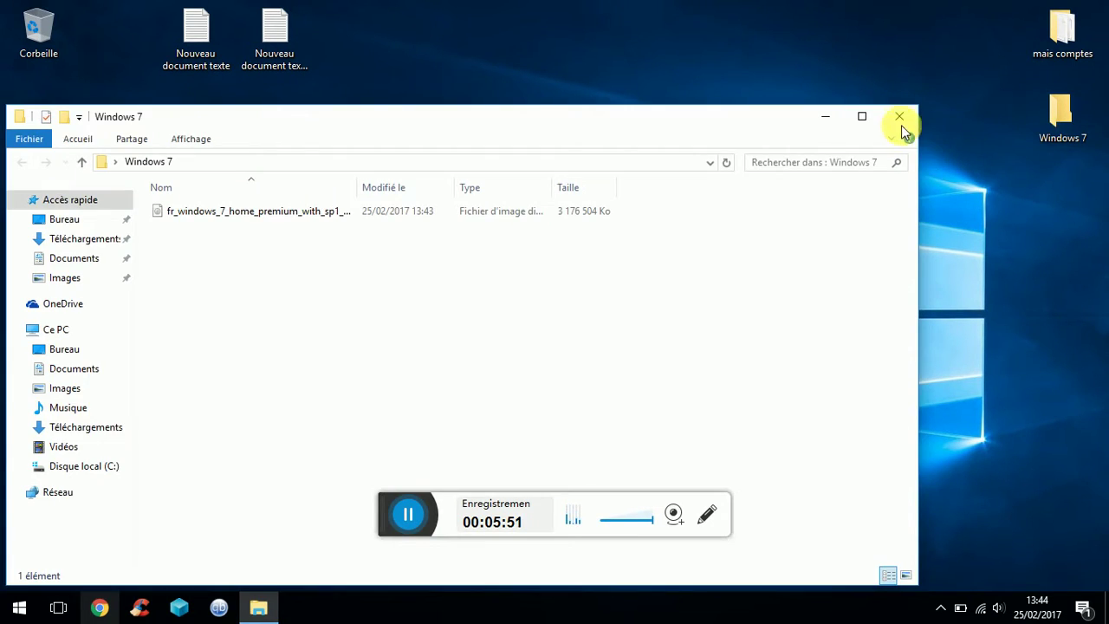
{"action": "left_click", "coordinate": [900, 116]}
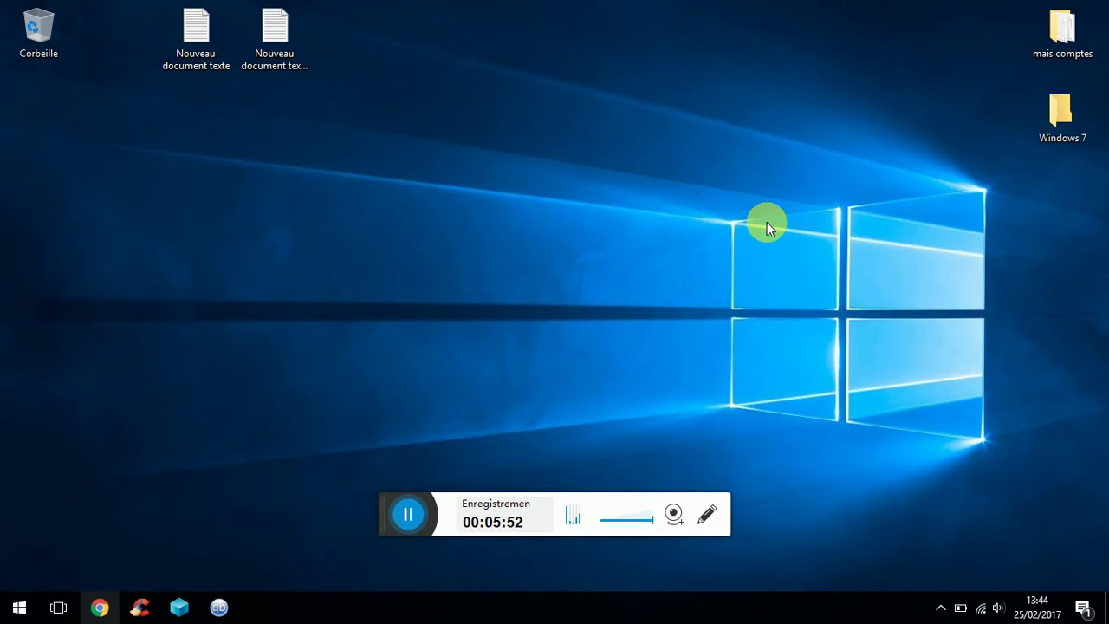
Step: Open Google Chrome and search Google for "virtual box"
{"action": "left_click", "coordinate": [6, 610]}
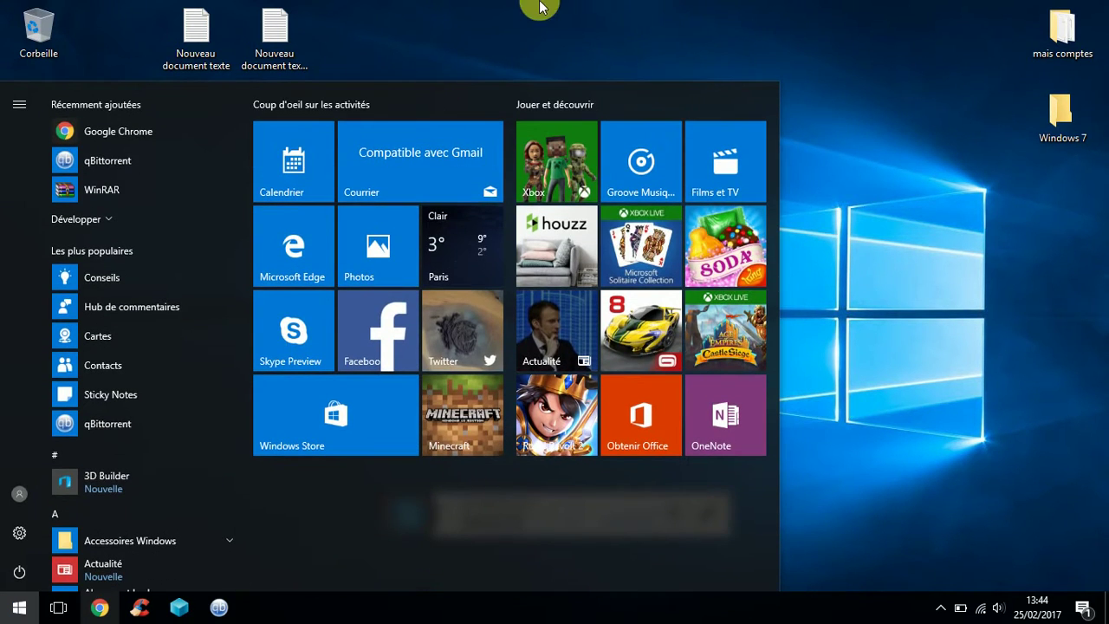
{"action": "left_click", "coordinate": [131, 134]}
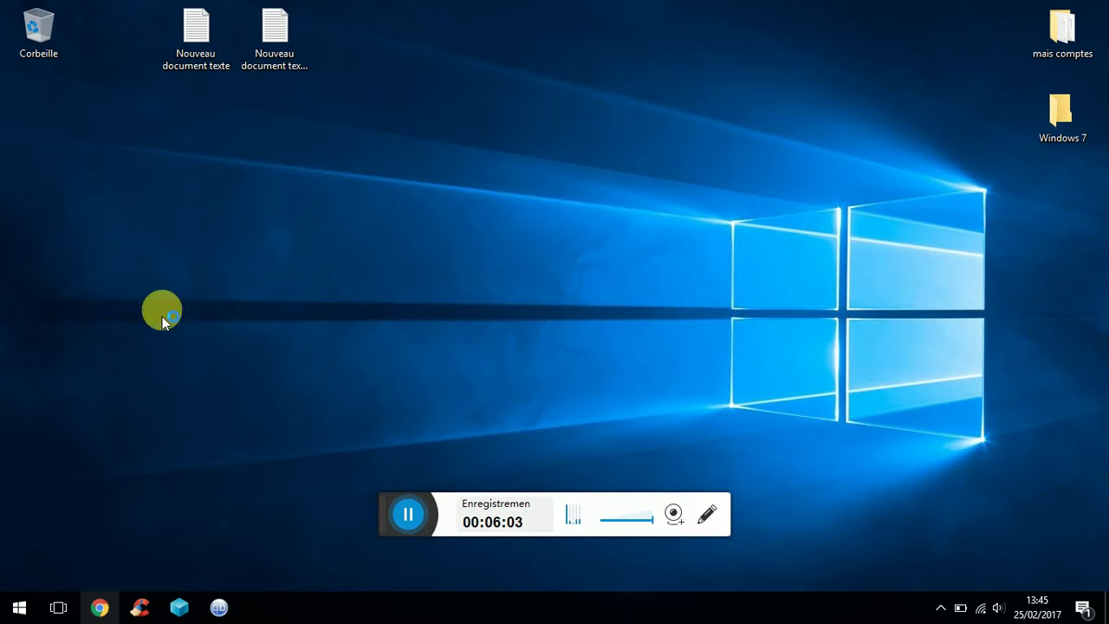
{"action": "left_click", "coordinate": [146, 612]}
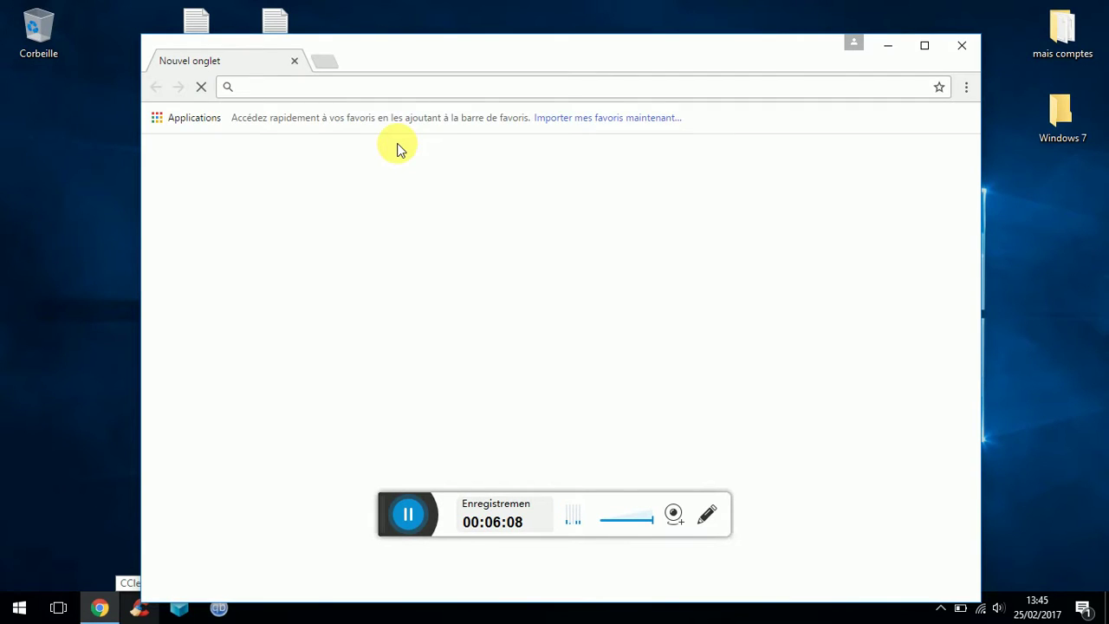
{"action": "left_click", "coordinate": [409, 90]}
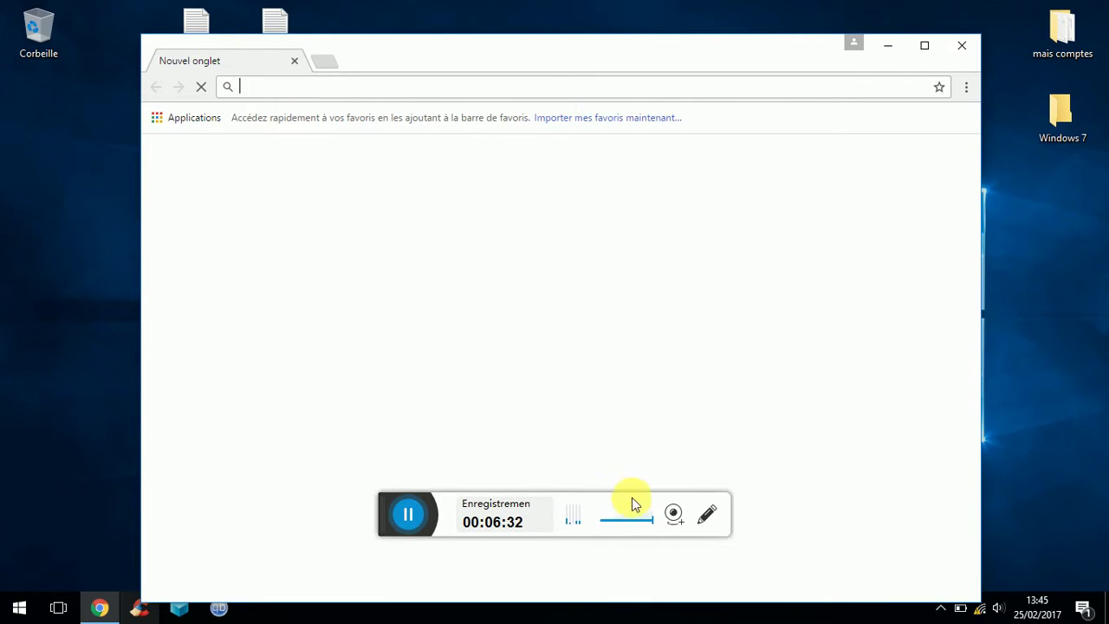
{"action": "left_click", "coordinate": [403, 519]}
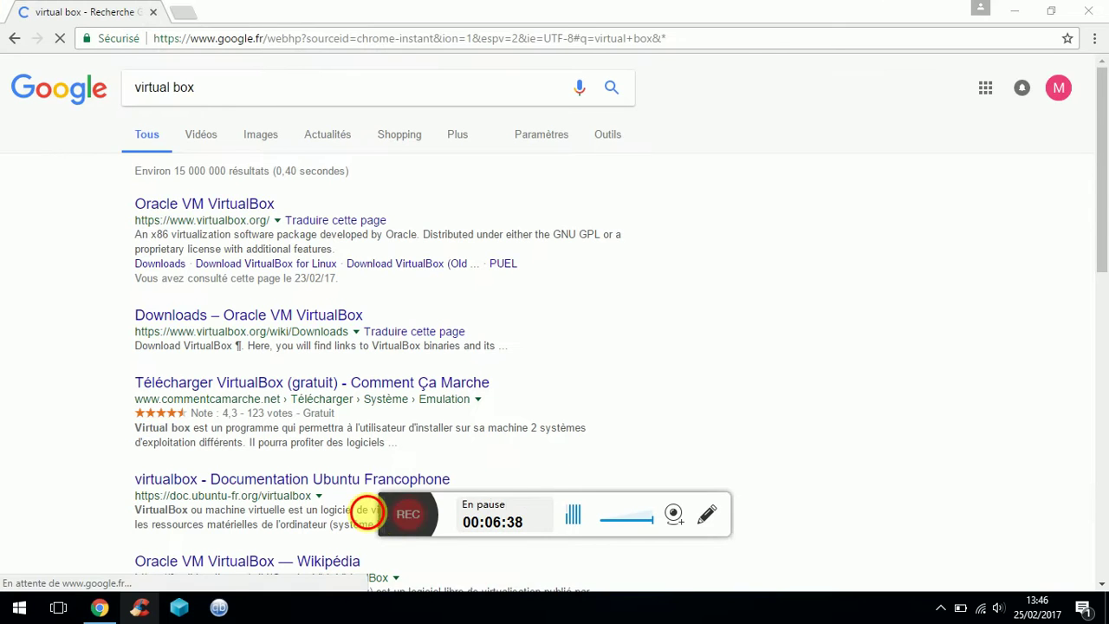
{"action": "left_click", "coordinate": [409, 515]}
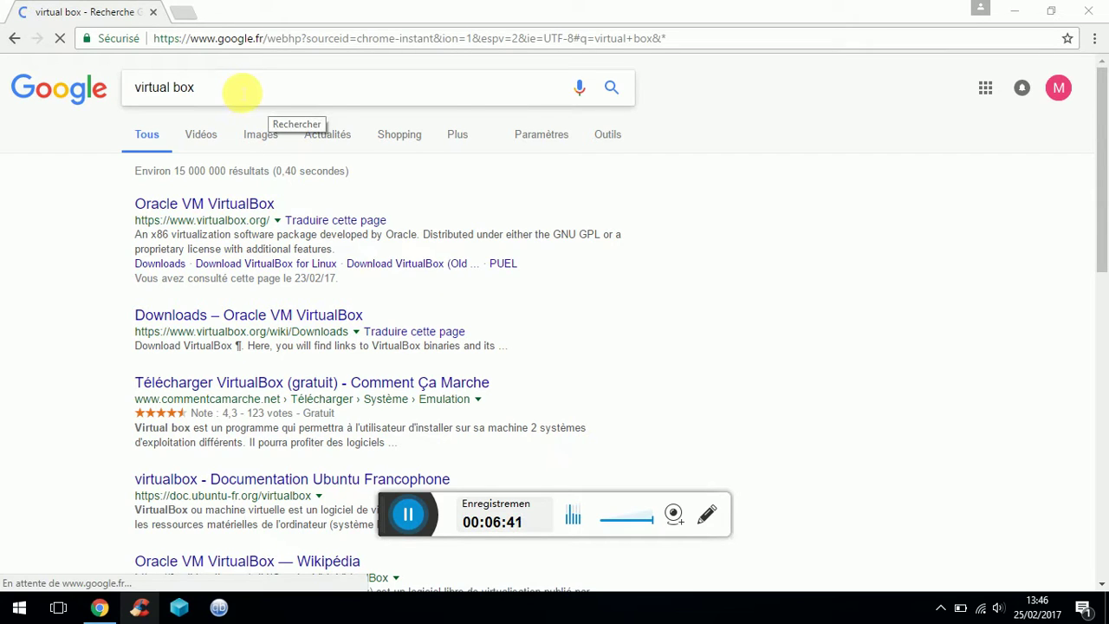
{"action": "left_click", "coordinate": [218, 94]}
{"action": "triple_click", "coordinate": [137, 90]}
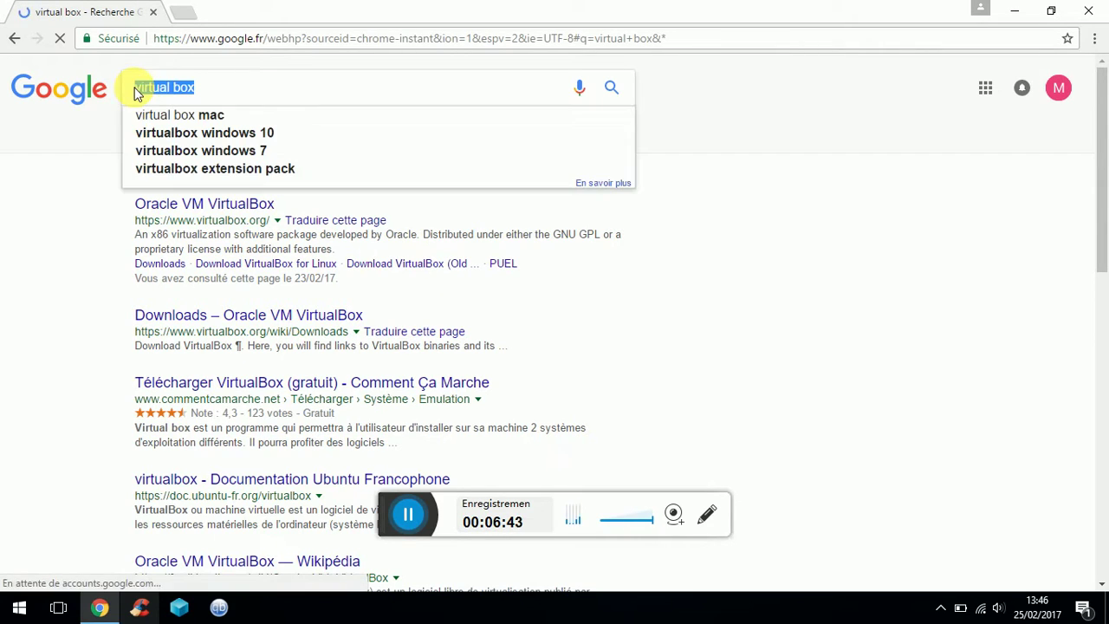
{"action": "left_click", "coordinate": [236, 91]}
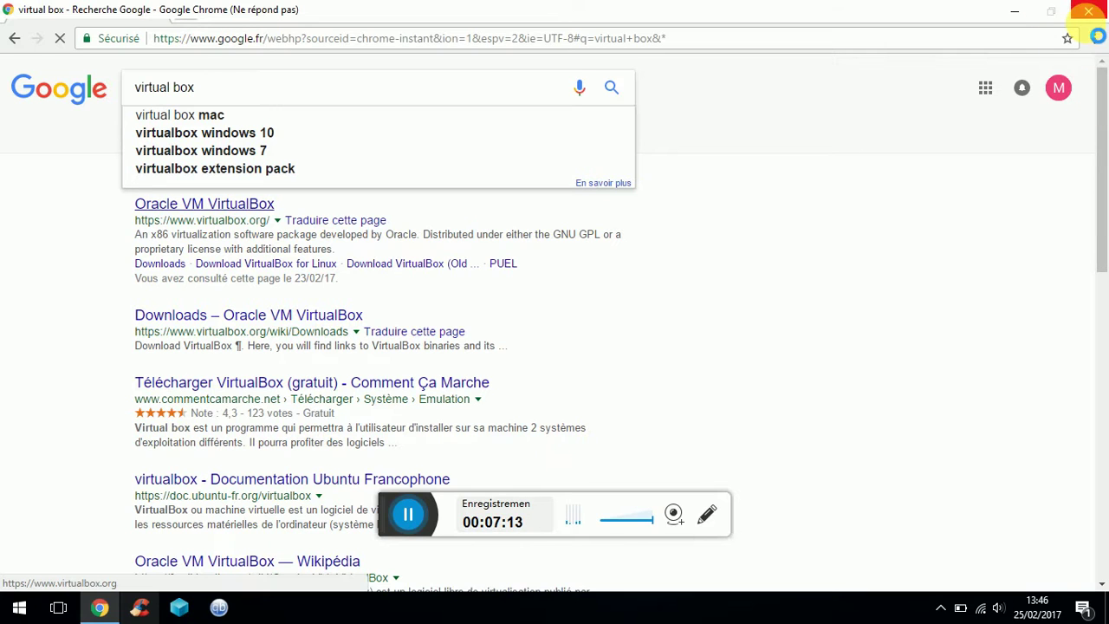
{"action": "left_click", "coordinate": [1017, 12]}
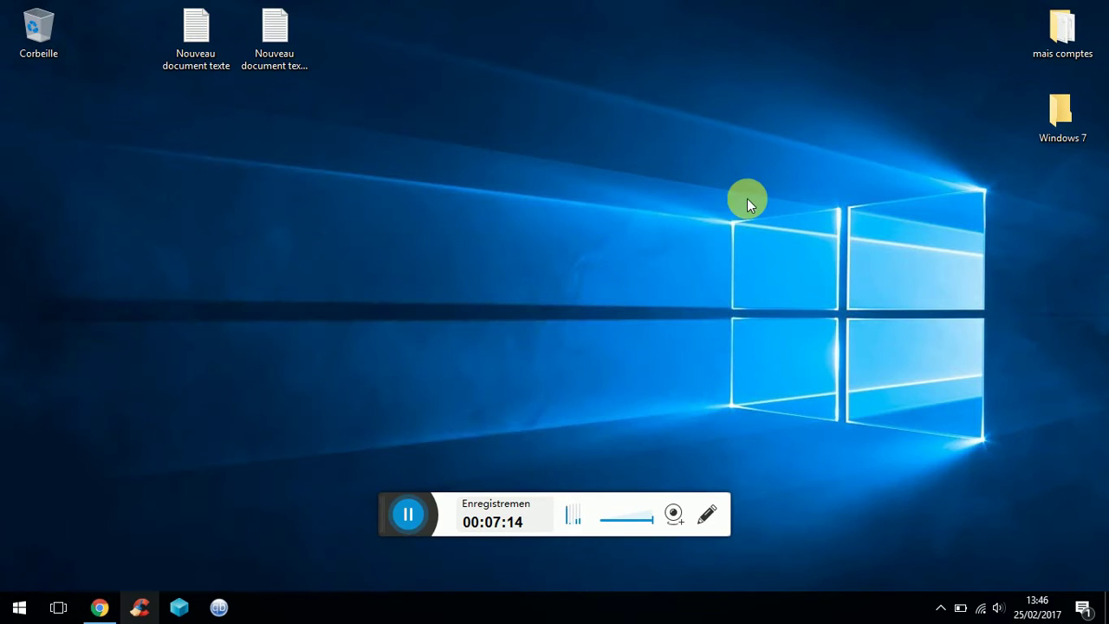
{"action": "left_click", "coordinate": [101, 607]}
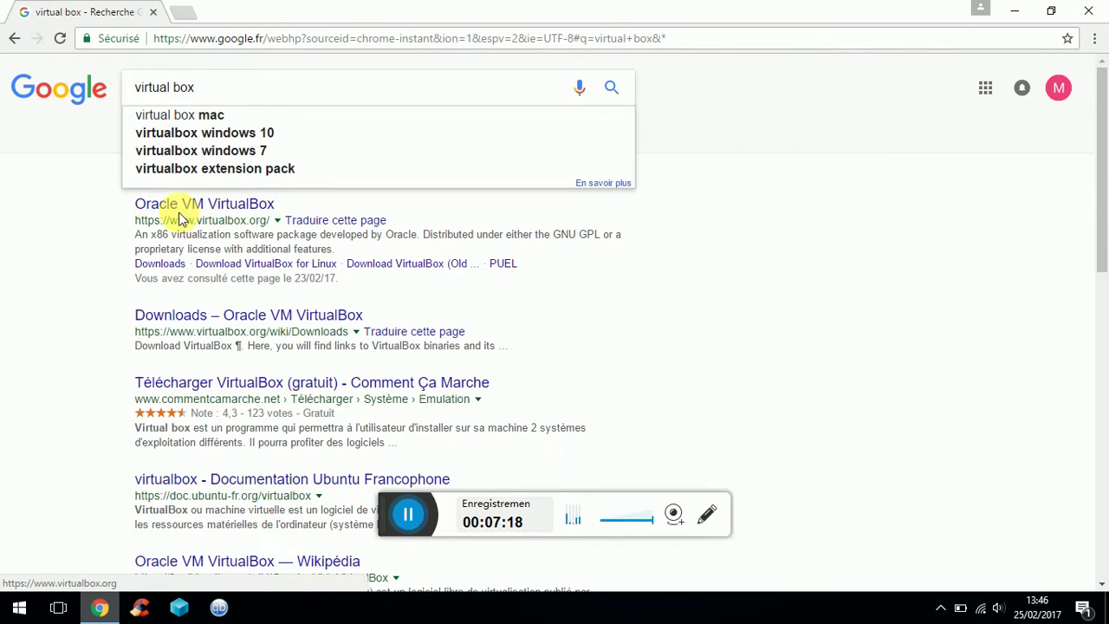
{"action": "left_click_drag", "start_coordinate": [141, 227], "coordinate": [262, 221]}
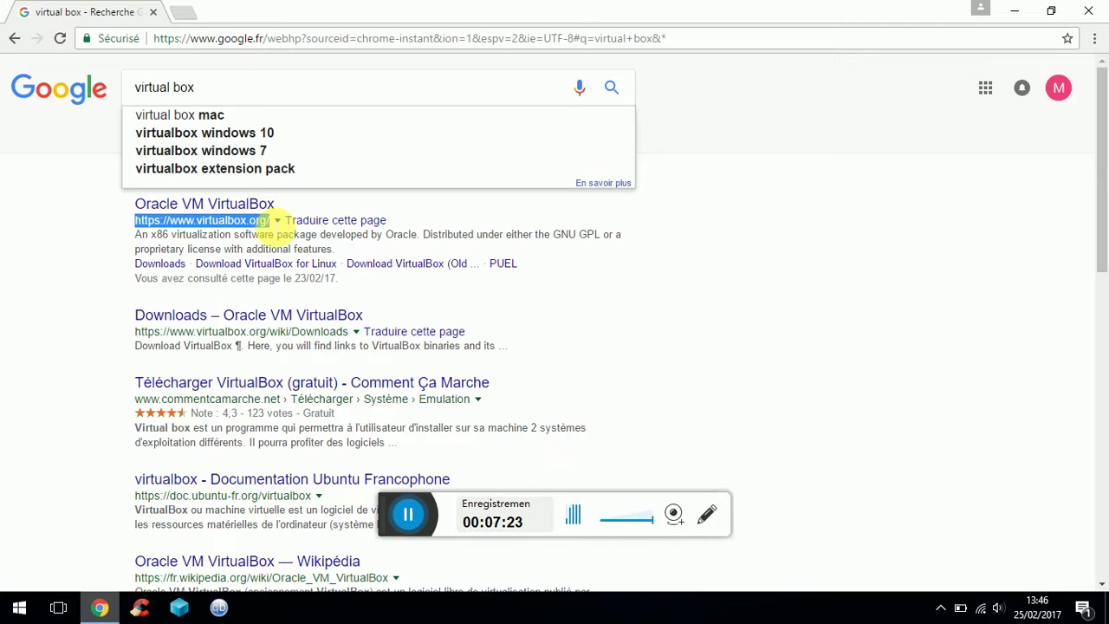
{"action": "left_click", "coordinate": [257, 208]}
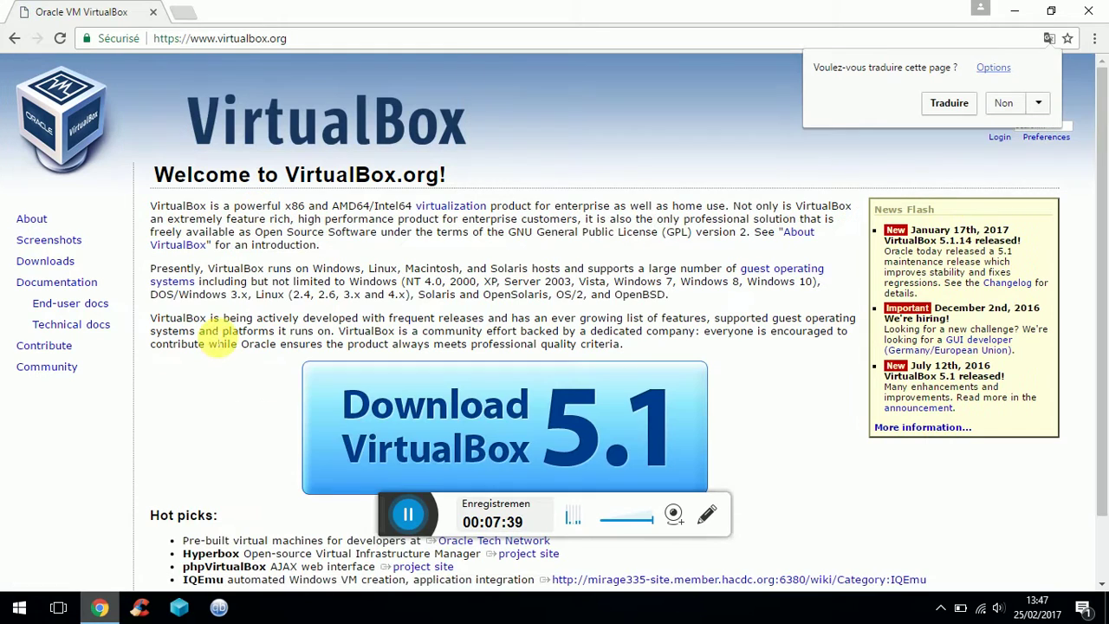
{"action": "left_click", "coordinate": [191, 217]}
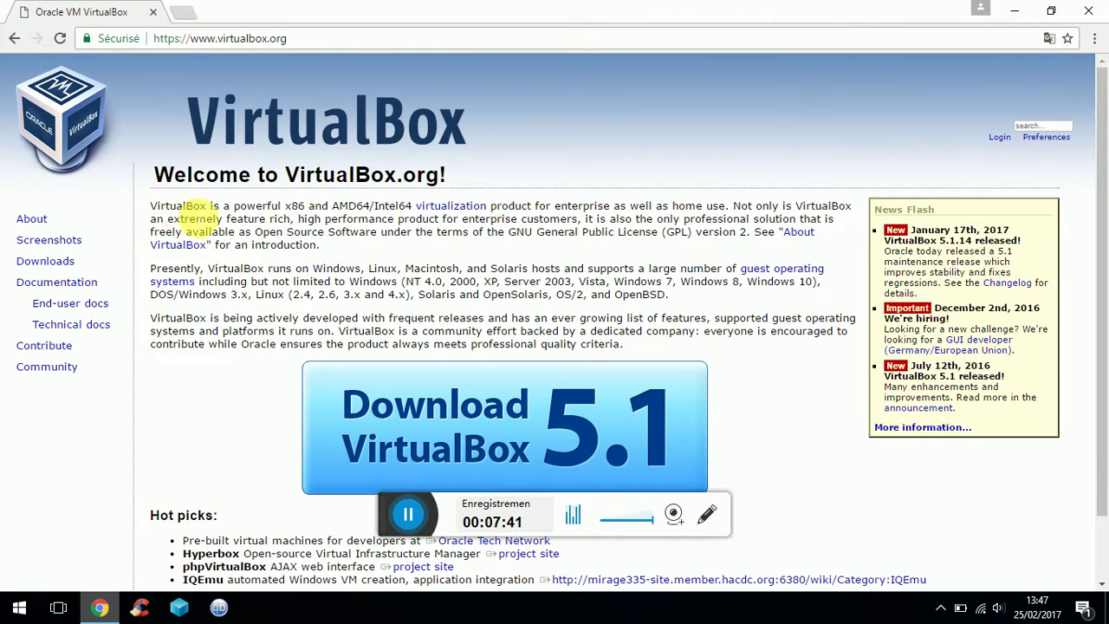
{"action": "triple_click", "coordinate": [242, 234]}
{"action": "left_click", "coordinate": [307, 277]}
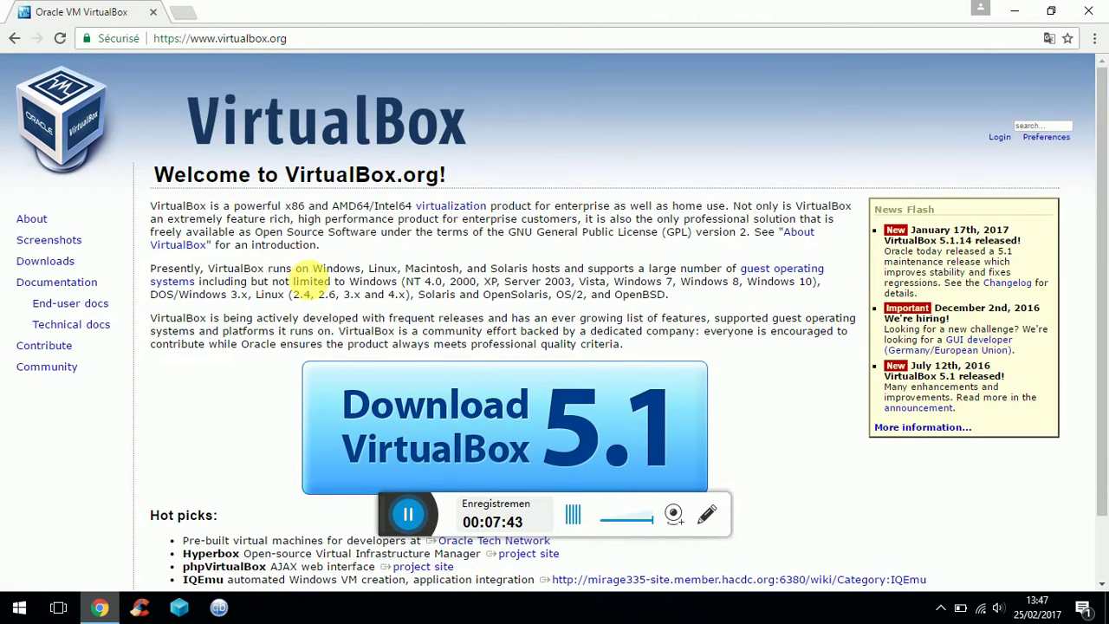
{"action": "triple_click", "coordinate": [251, 234]}
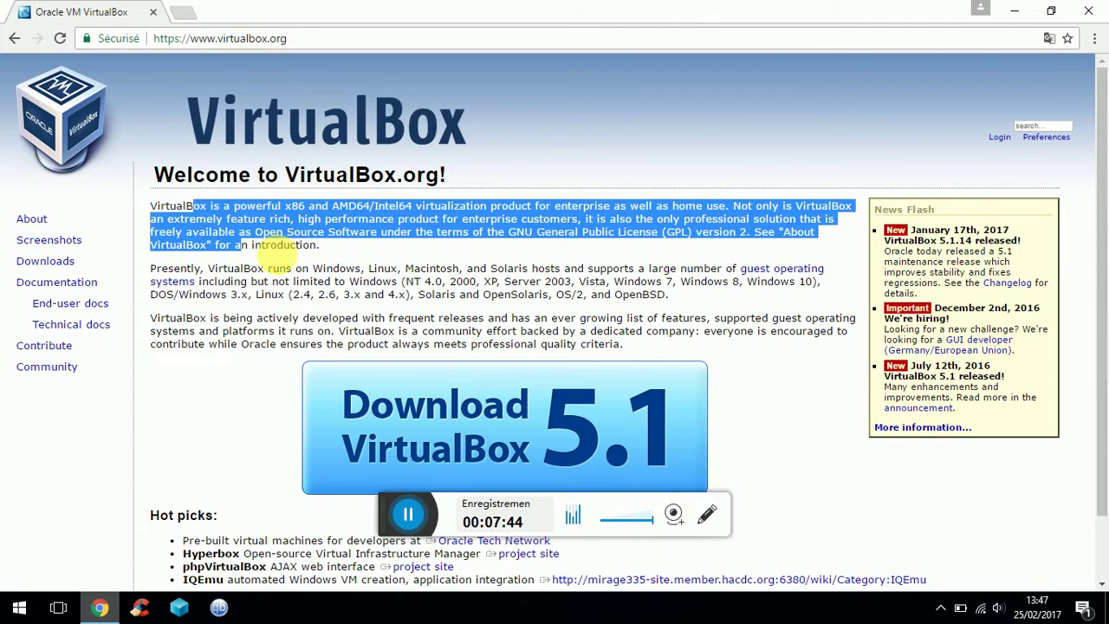
{"action": "left_click", "coordinate": [273, 253]}
Step: Open the Downloads page of the VirtualBox website
{"action": "left_click_drag", "start_coordinate": [76, 262], "coordinate": [15, 262]}
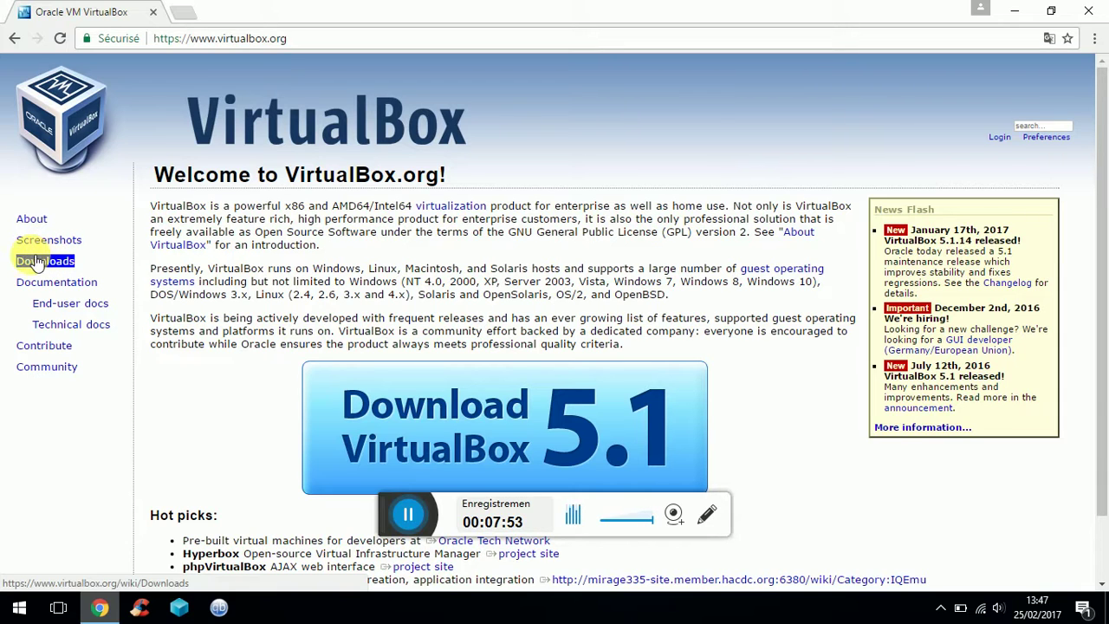
{"action": "left_click", "coordinate": [234, 351]}
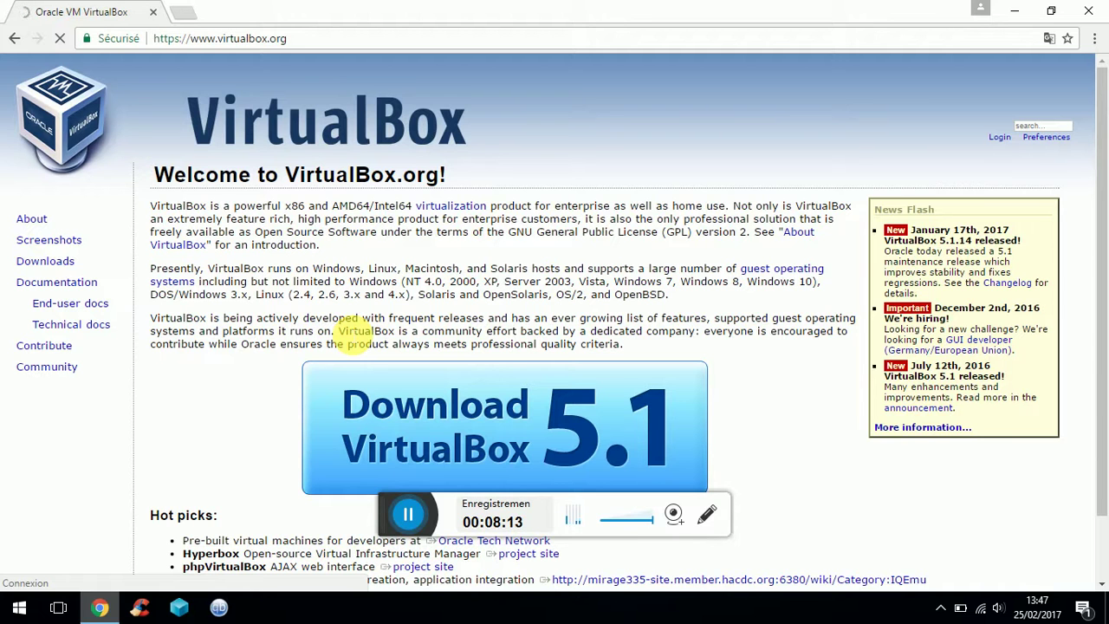
{"action": "left_click_drag", "start_coordinate": [379, 9], "coordinate": [420, 7]}
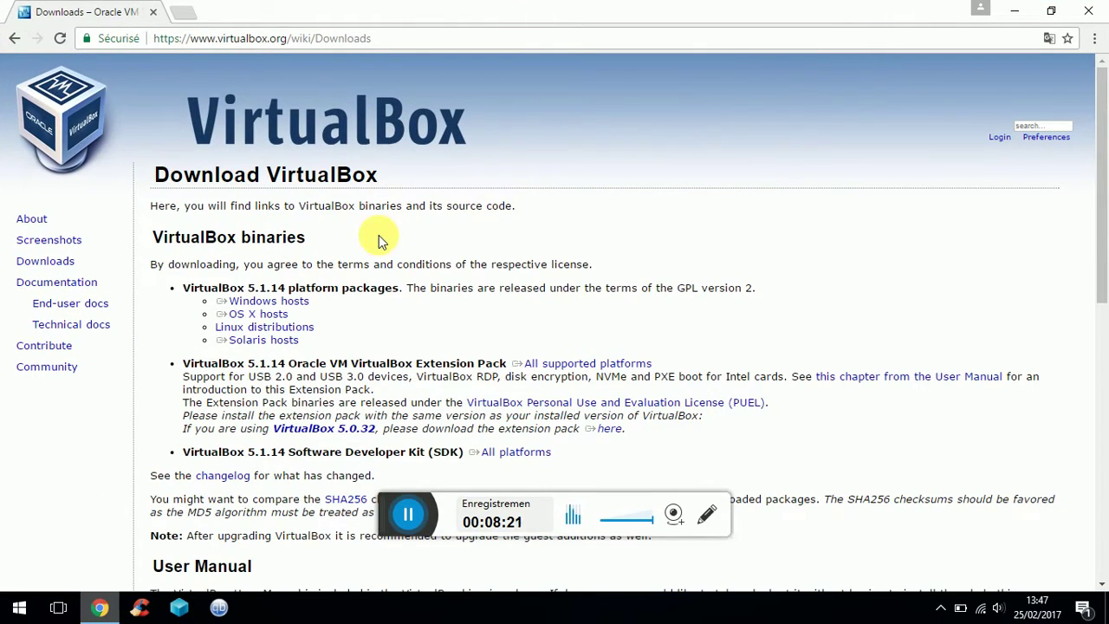
Step: Start downloading the VirtualBox 5.1.14 platform package for Windows hosts
{"action": "left_click", "coordinate": [250, 301]}
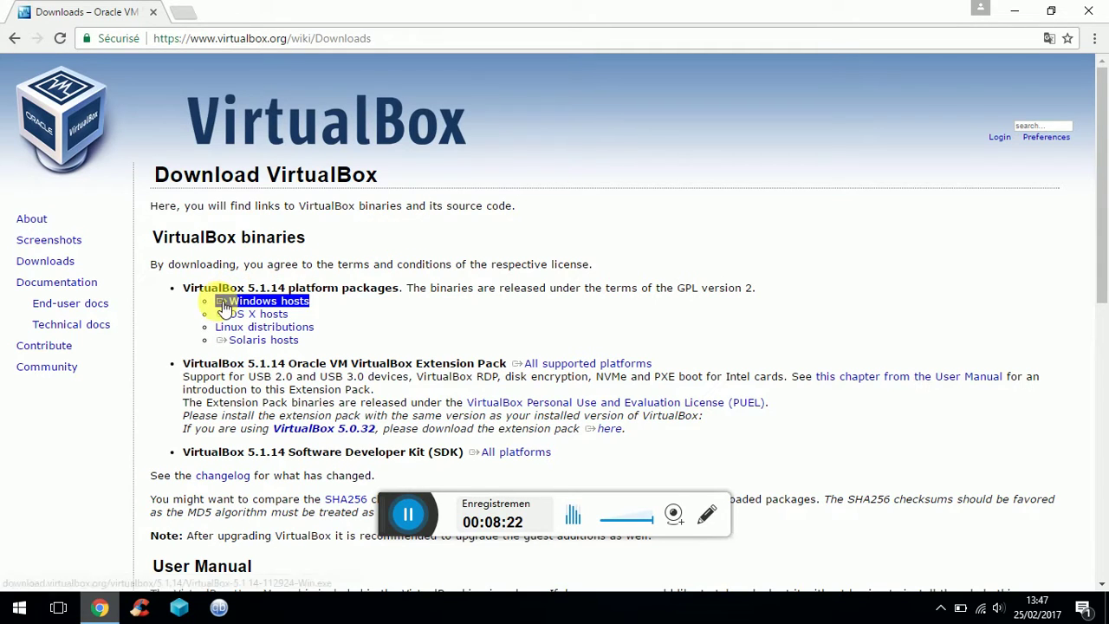
{"action": "left_click", "coordinate": [283, 303]}
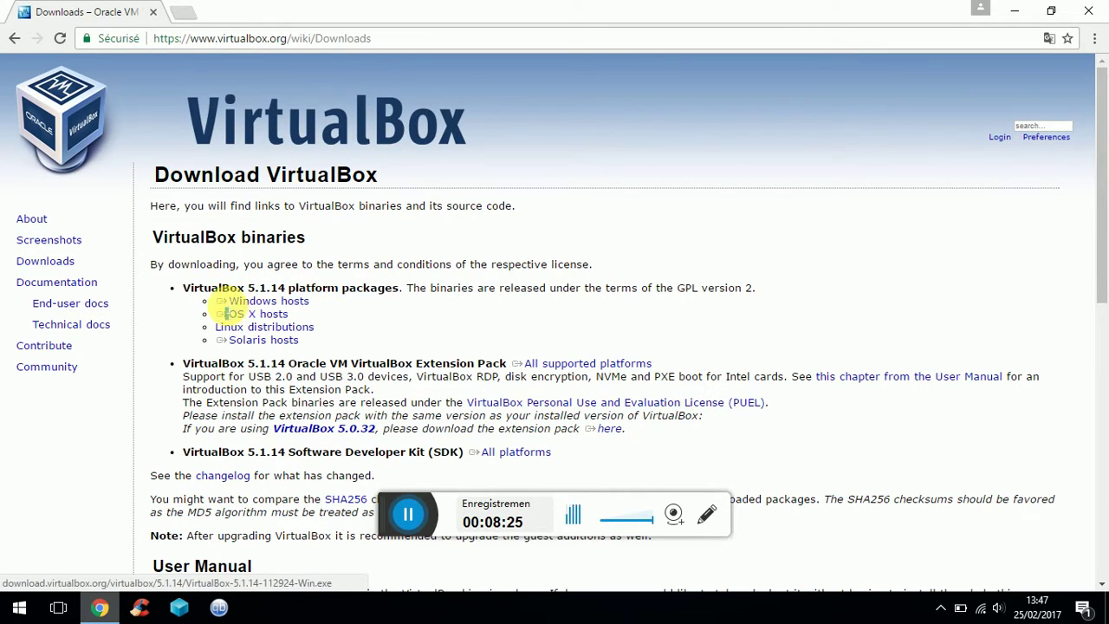
{"action": "left_click", "coordinate": [229, 308]}
{"action": "left_click_drag", "start_coordinate": [758, 288], "coordinate": [403, 295]}
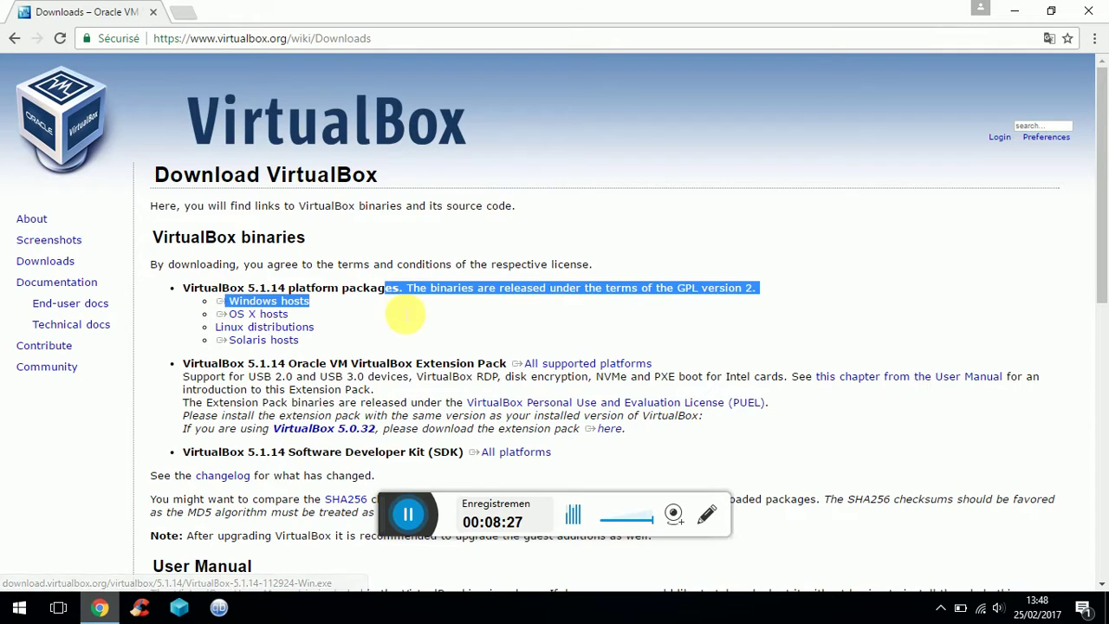
{"action": "left_click", "coordinate": [254, 313]}
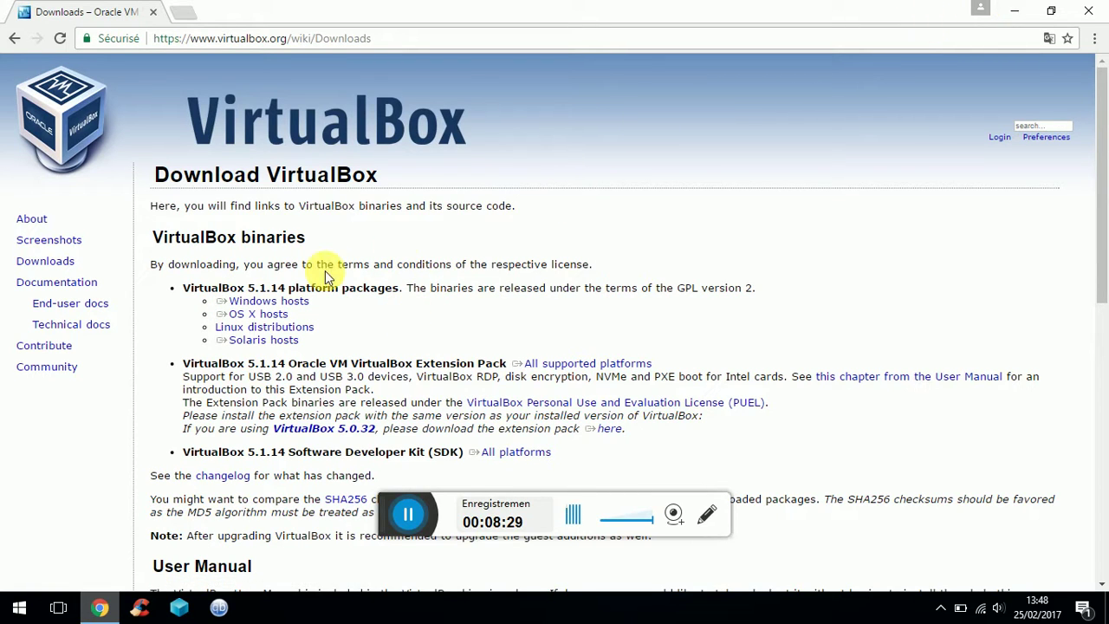
{"action": "triple_click", "coordinate": [253, 301]}
{"action": "left_click", "coordinate": [248, 301]}
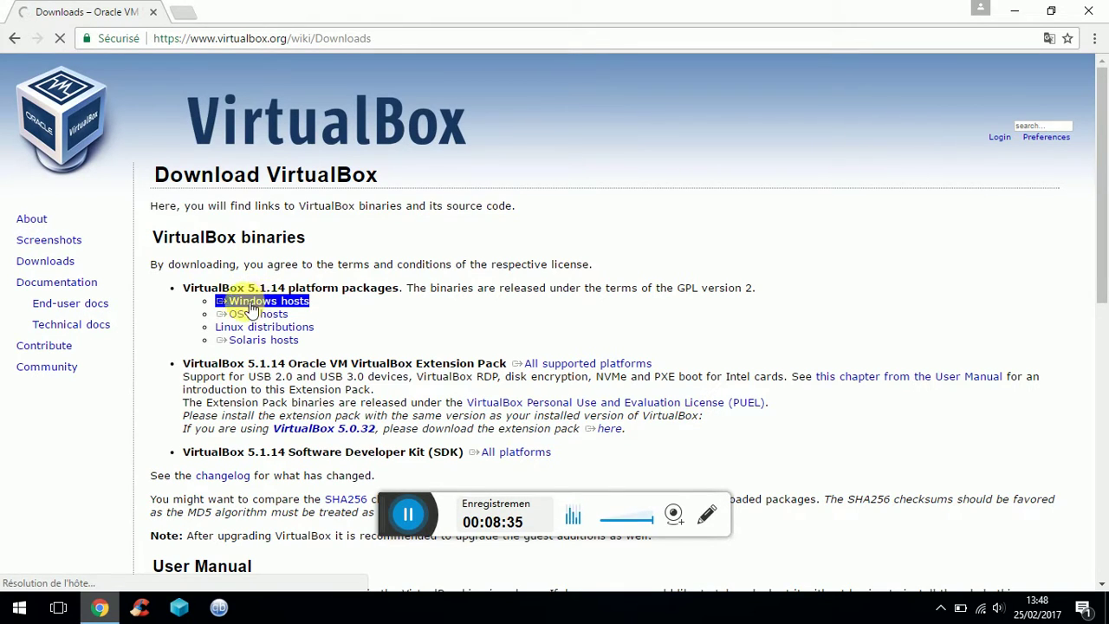
Step: Try to reload the VirtualBox Downloads page and close the browser
{"action": "left_click", "coordinate": [413, 358]}
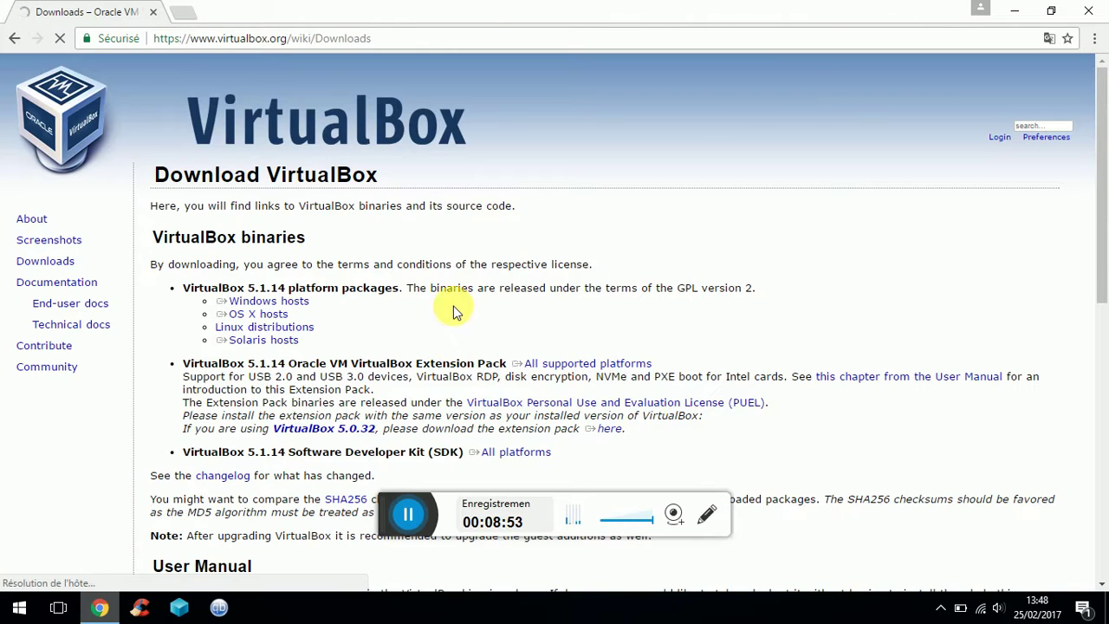
{"action": "mouse_move", "coordinate": [475, 10]}
{"action": "left_mouse_down"}
{"action": "mouse_move", "coordinate": [359, 186]}
{"action": "mouse_move", "coordinate": [473, 52]}
{"action": "mouse_move", "coordinate": [495, 47]}
{"action": "mouse_move", "coordinate": [468, 38]}
{"action": "mouse_move", "coordinate": [477, 3]}
{"action": "left_mouse_up"}
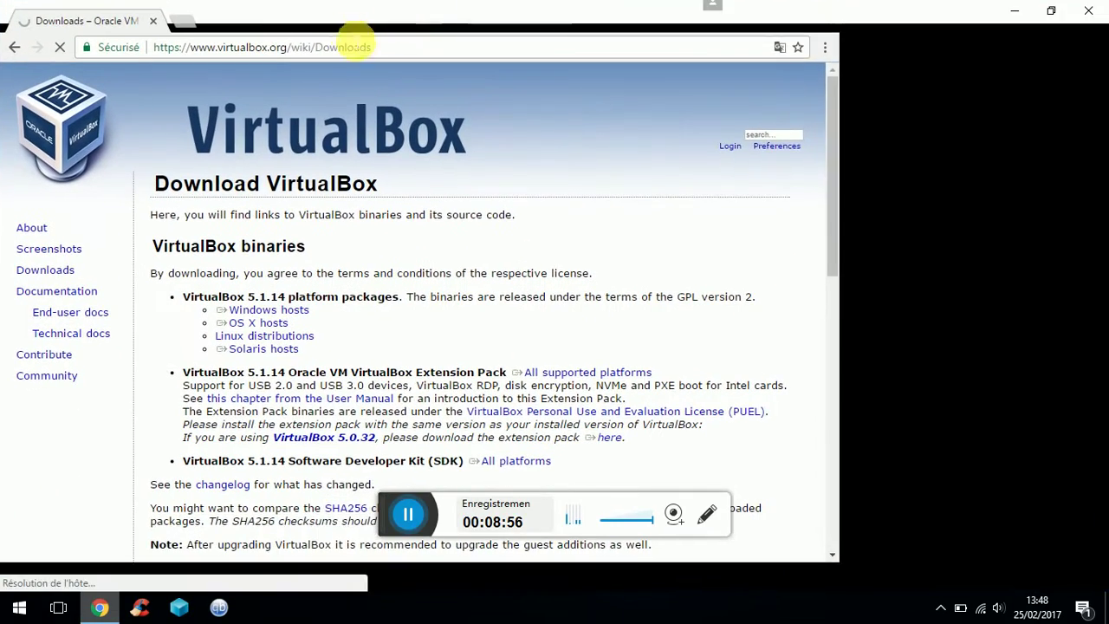
{"action": "left_click", "coordinate": [304, 43]}
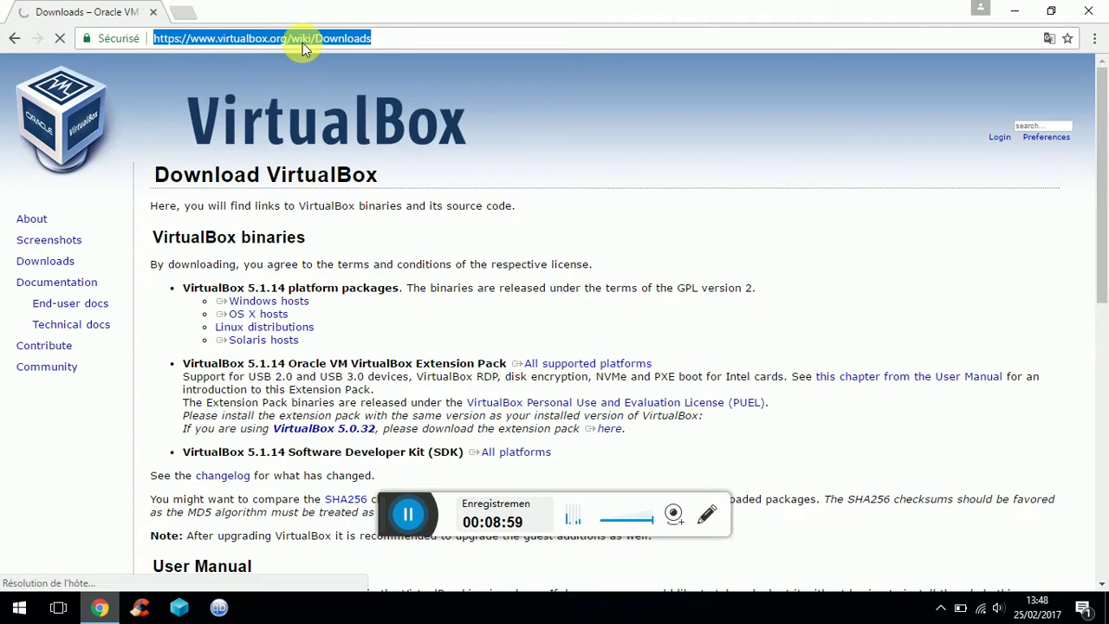
{"action": "key", "text": "Return"}
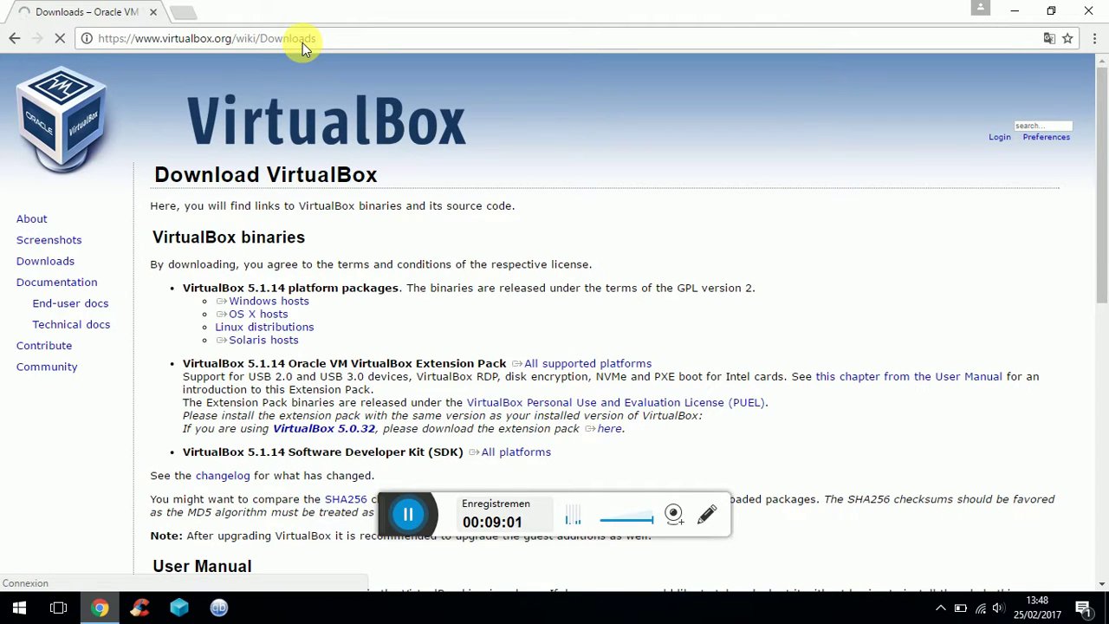
{"action": "left_click", "coordinate": [303, 43]}
{"action": "key", "text": "Return"}
{"action": "left_click", "coordinate": [1091, 12]}
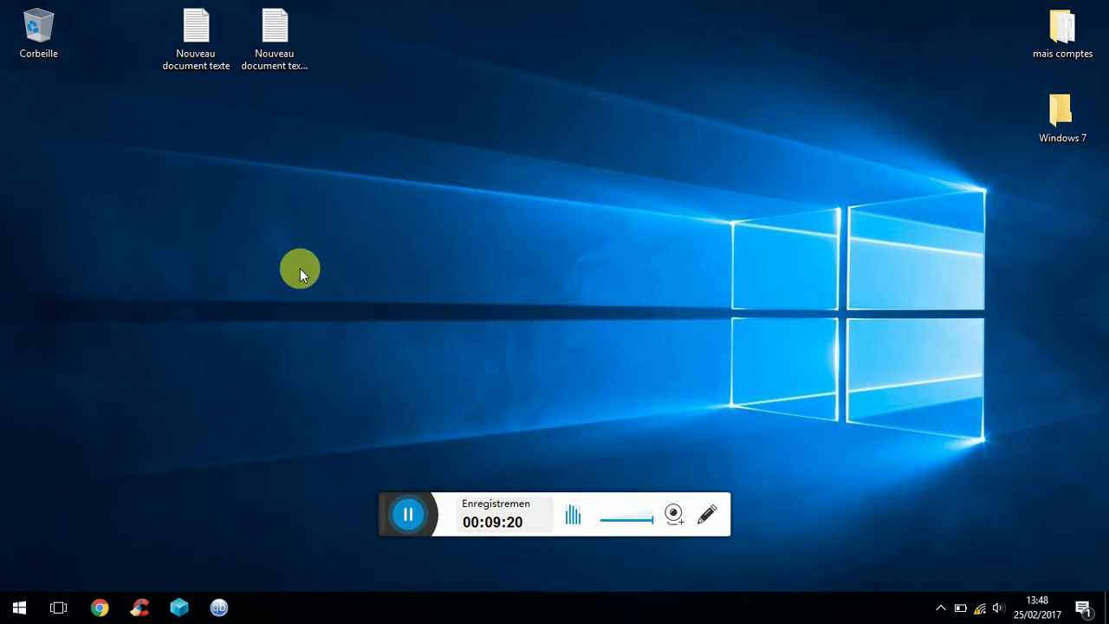
Step: Check the Recycle Bin and the Téléchargements folder, and close the folder window
{"action": "double_click", "coordinate": [26, 39]}
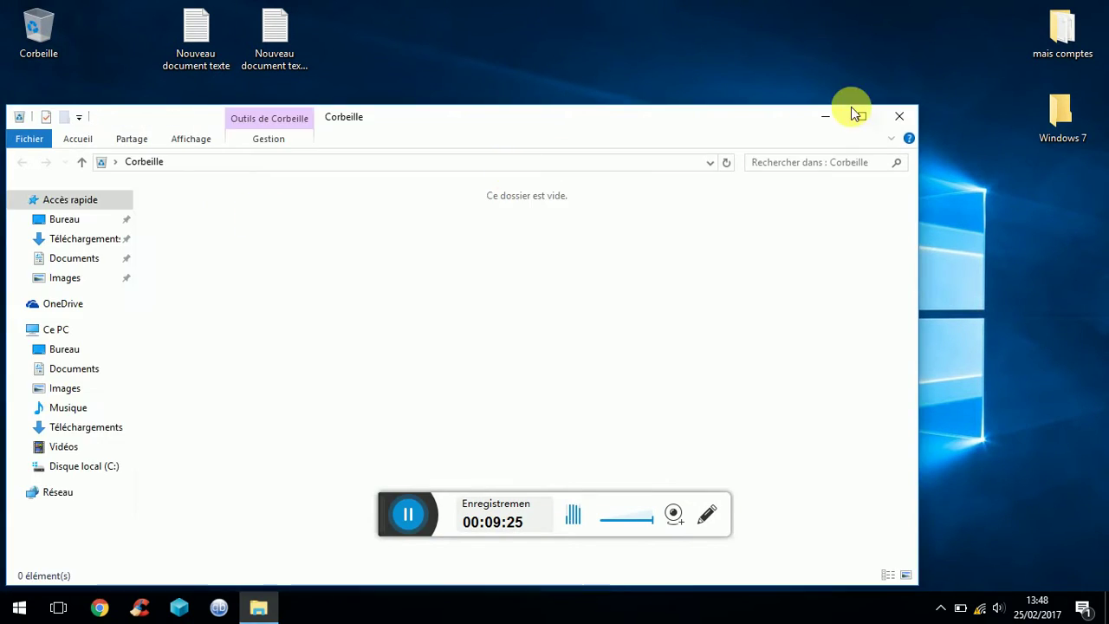
{"action": "left_click", "coordinate": [54, 426]}
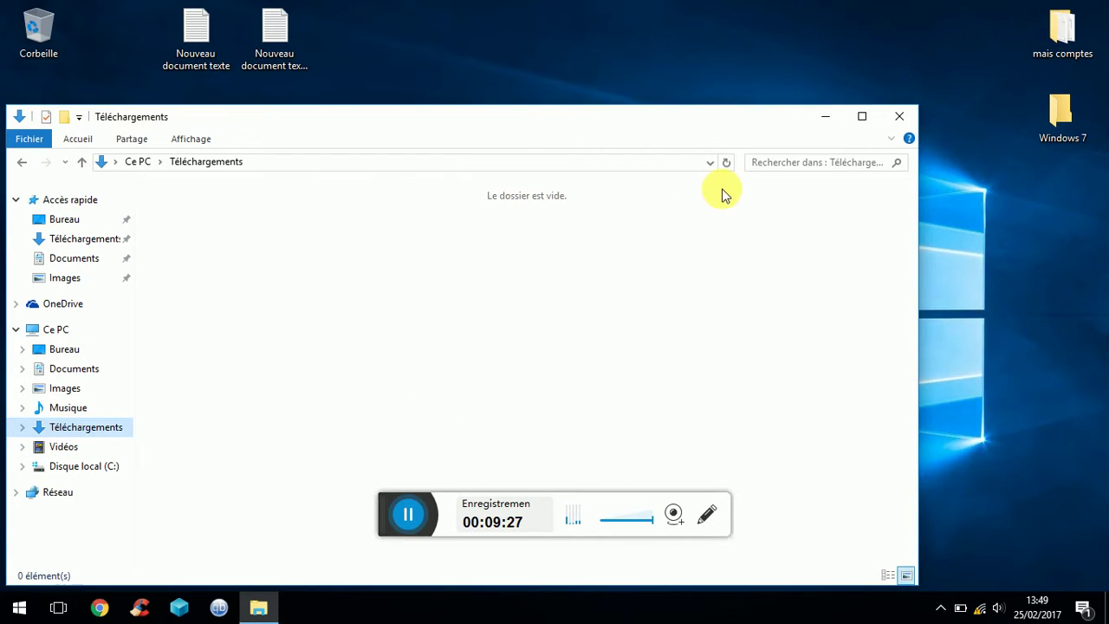
{"action": "left_click", "coordinate": [901, 117]}
{"action": "left_click", "coordinate": [581, 244]}
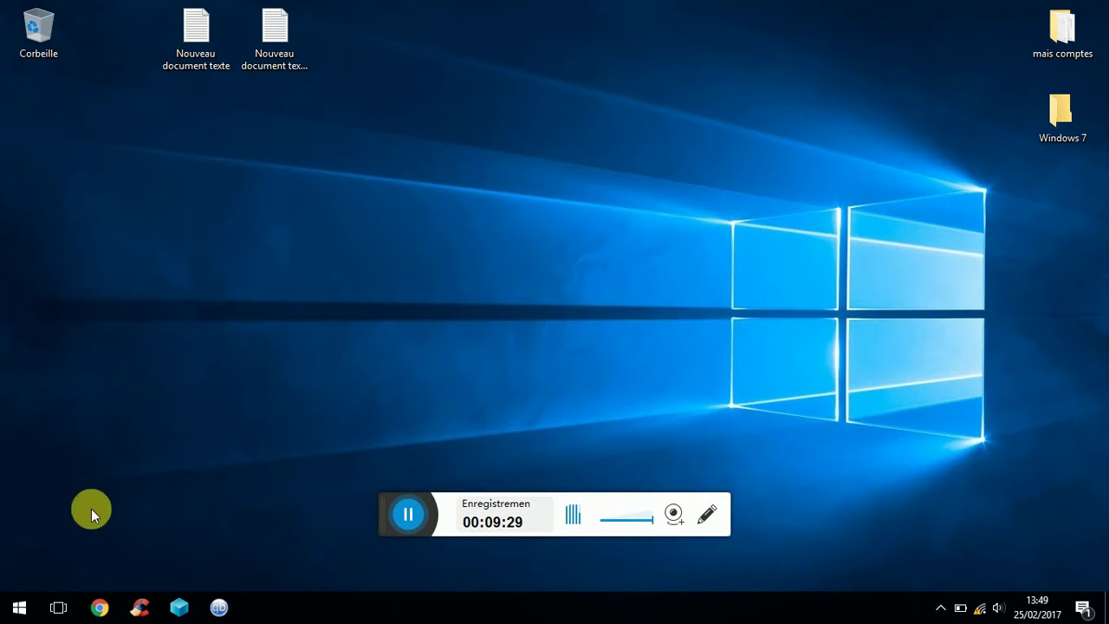
{"action": "left_click", "coordinate": [9, 611]}
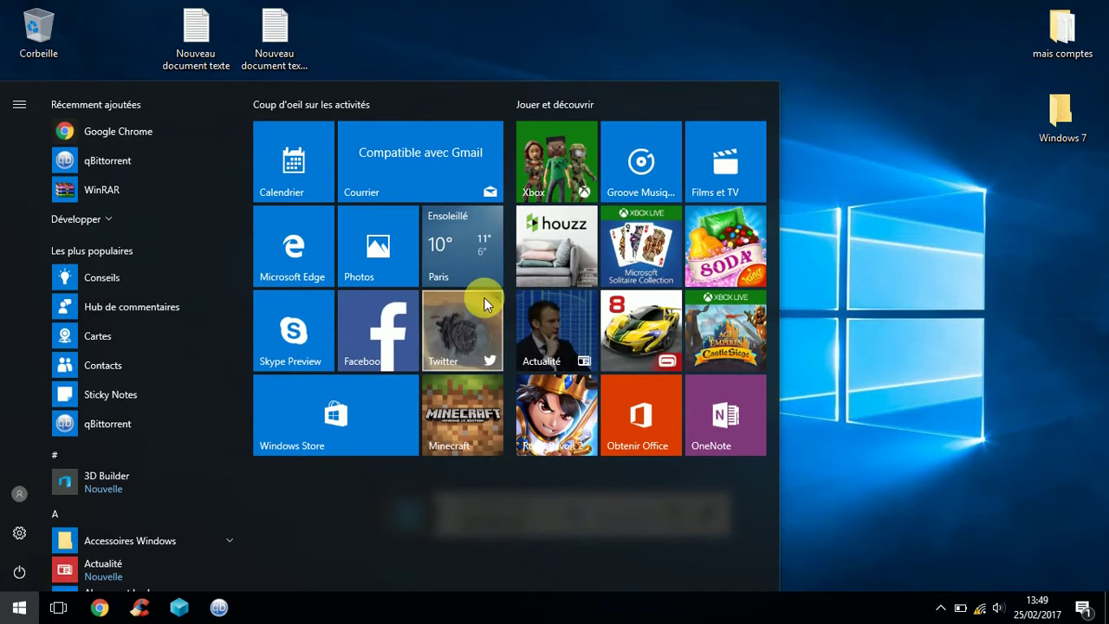
{"action": "left_click", "coordinate": [942, 277]}
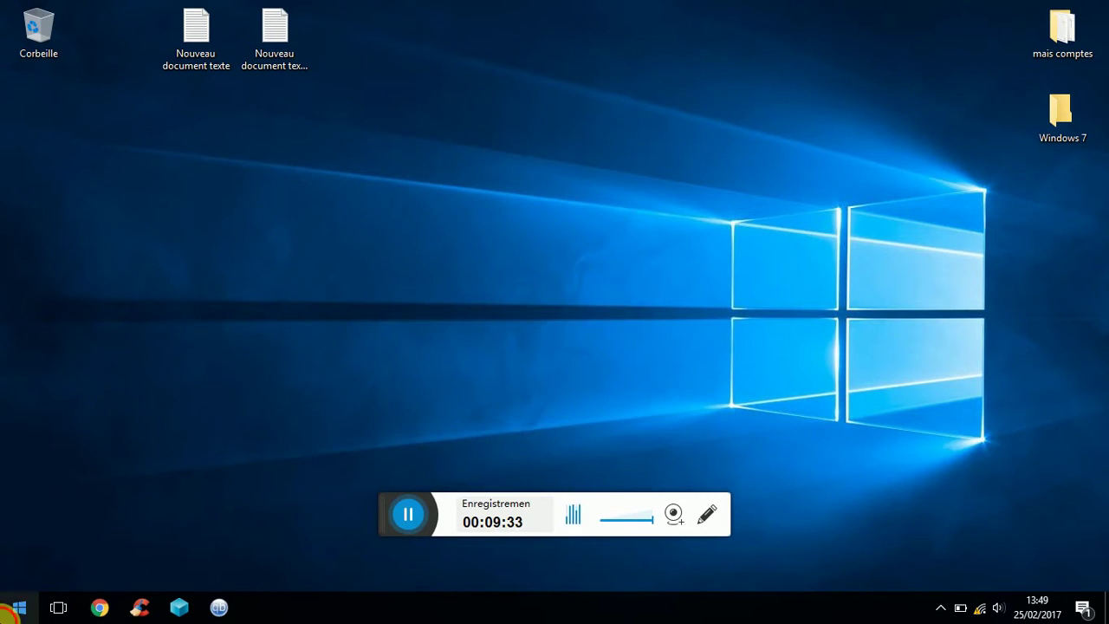
{"action": "left_click", "coordinate": [17, 608]}
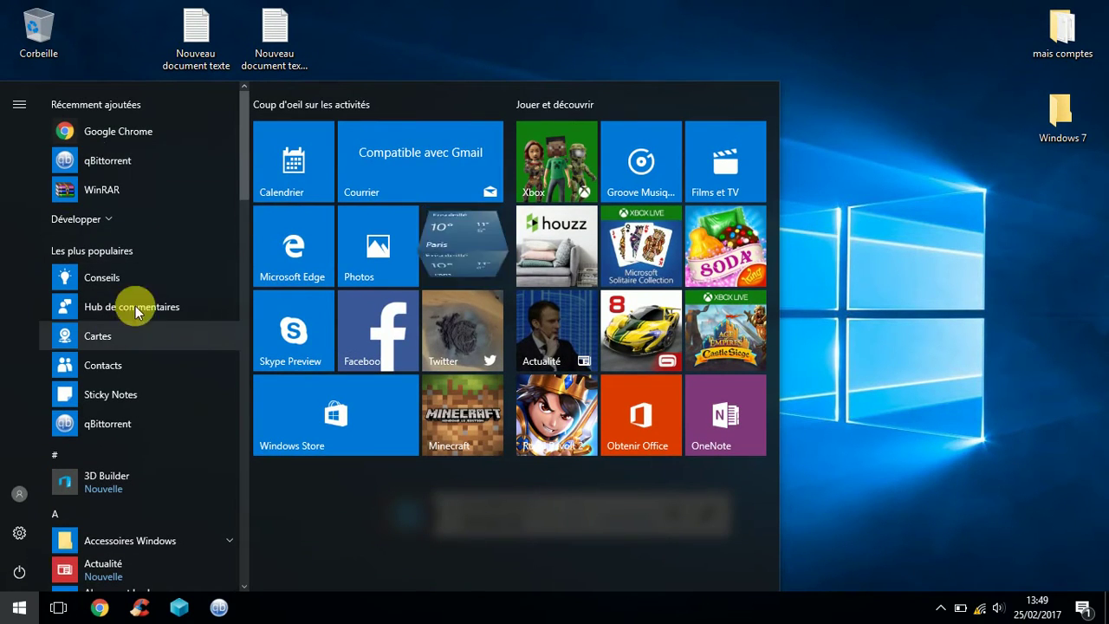
{"action": "scroll", "coordinate": [250, 233], "scroll_direction": "down", "scroll_amount": 2}
{"action": "left_click_drag", "start_coordinate": [250, 232], "coordinate": [279, 66]}
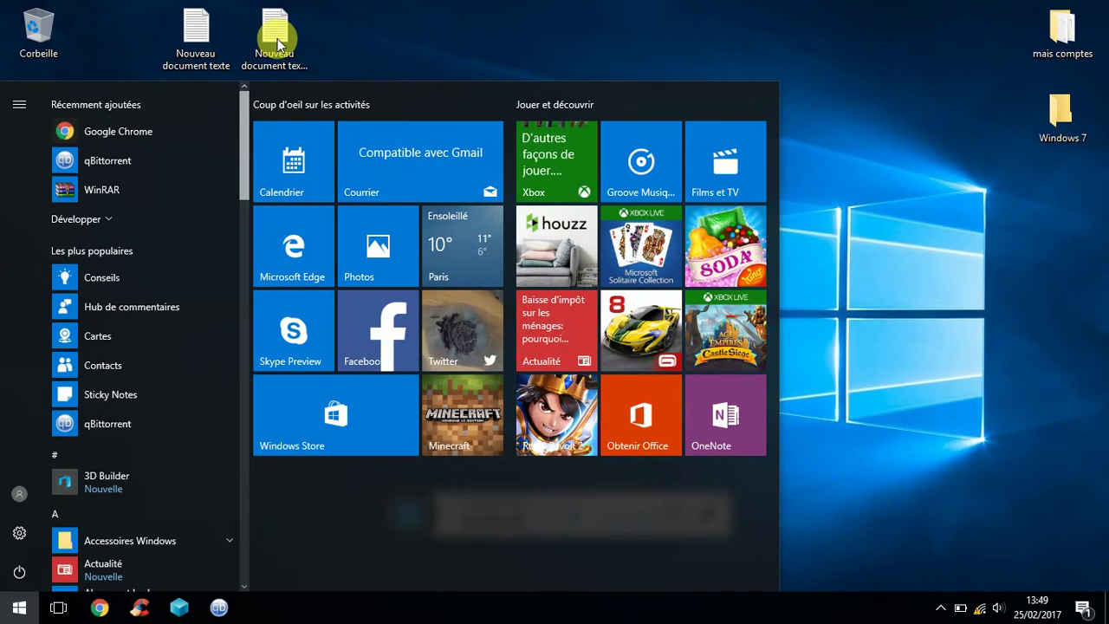
{"action": "left_click", "coordinate": [471, 25]}
Step: Open File Explorer and browse to the Programmes\Oracle\VirtualBox folder on Disque local (C:)
{"action": "right_click", "coordinate": [9, 611]}
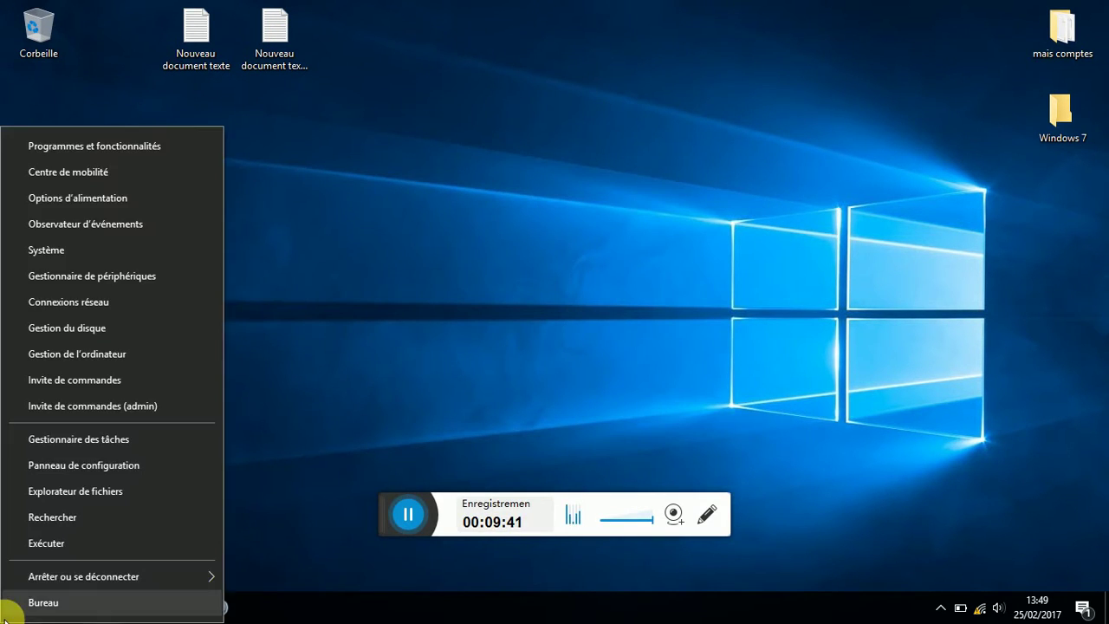
{"action": "left_click", "coordinate": [70, 491]}
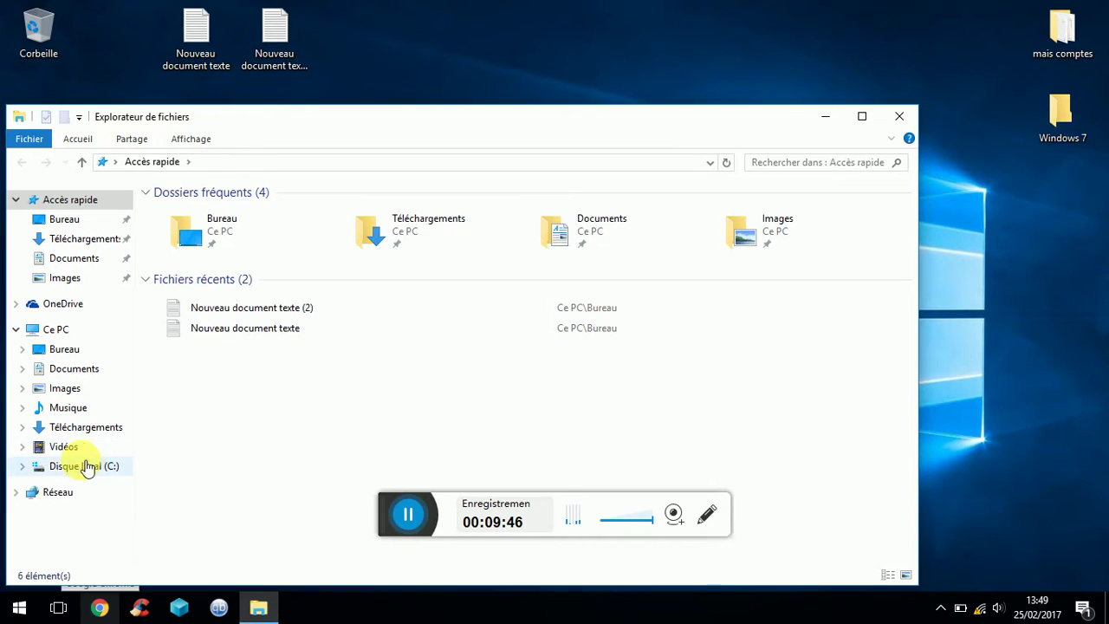
{"action": "left_click", "coordinate": [86, 468]}
{"action": "left_click", "coordinate": [190, 264]}
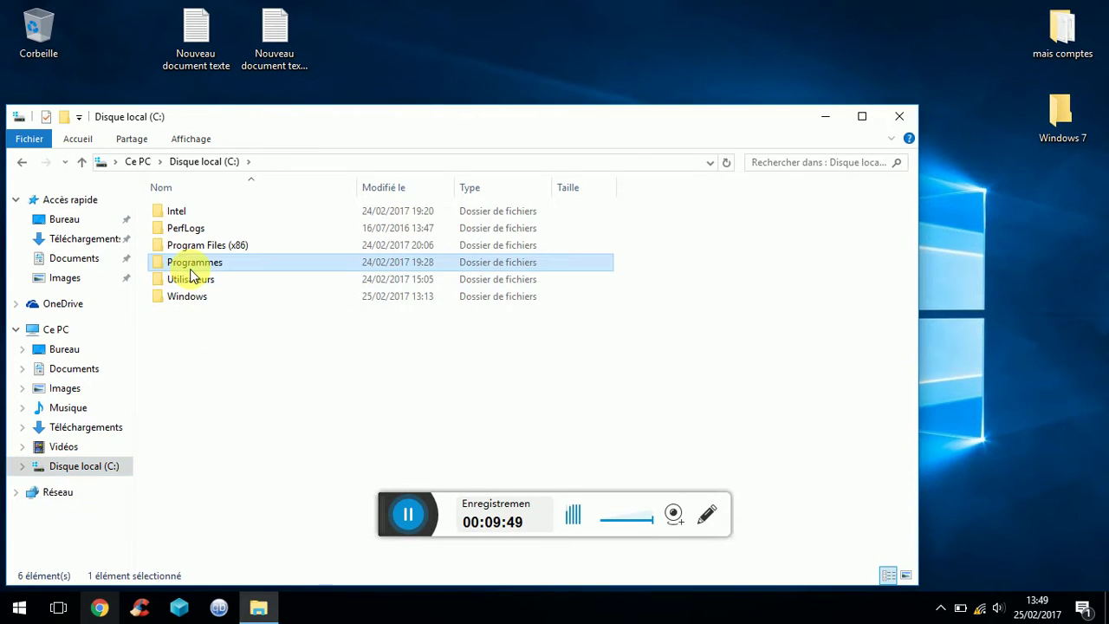
{"action": "double_click", "coordinate": [191, 263]}
{"action": "double_click", "coordinate": [193, 279]}
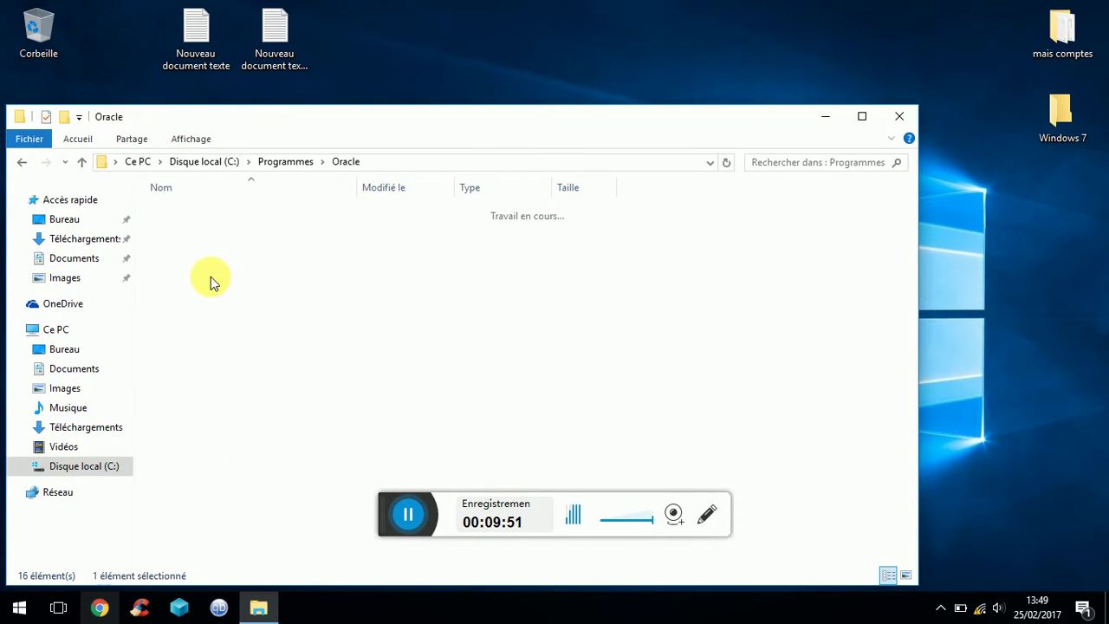
{"action": "double_click", "coordinate": [173, 213]}
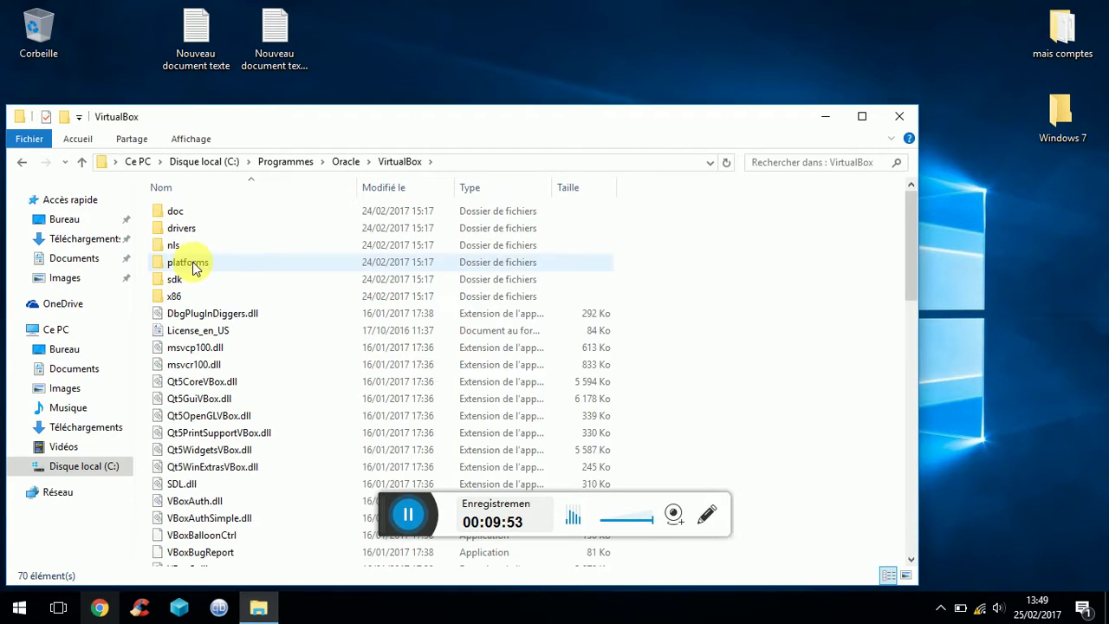
Step: Launch the VirtualBox application from its program folder and close the folder window
{"action": "left_click_drag", "start_coordinate": [911, 203], "coordinate": [913, 293]}
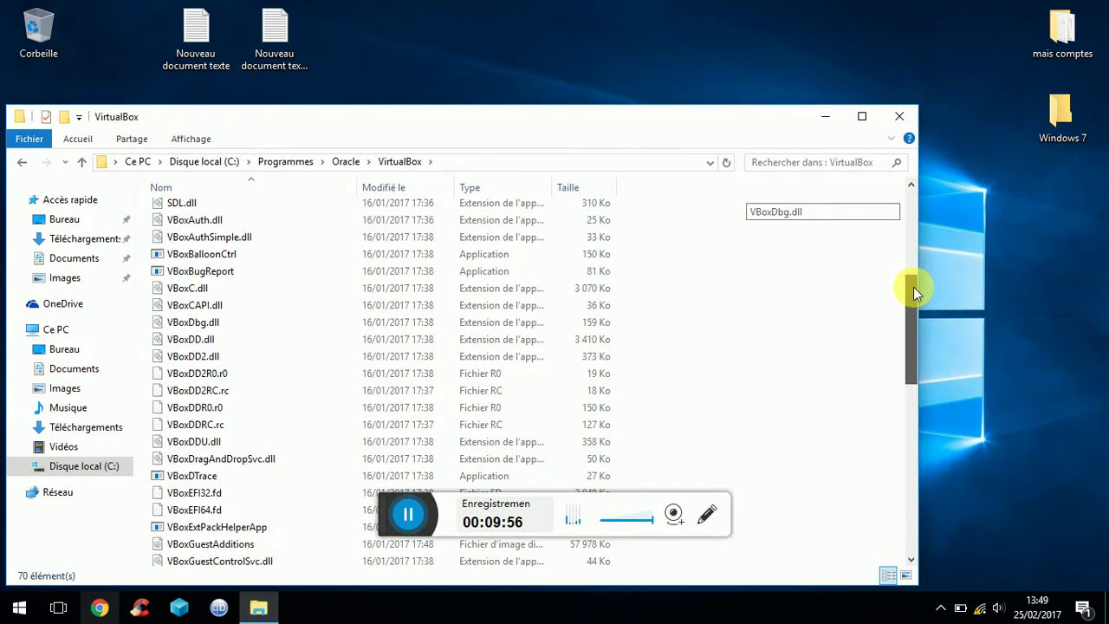
{"action": "left_click_drag", "start_coordinate": [914, 288], "coordinate": [924, 471]}
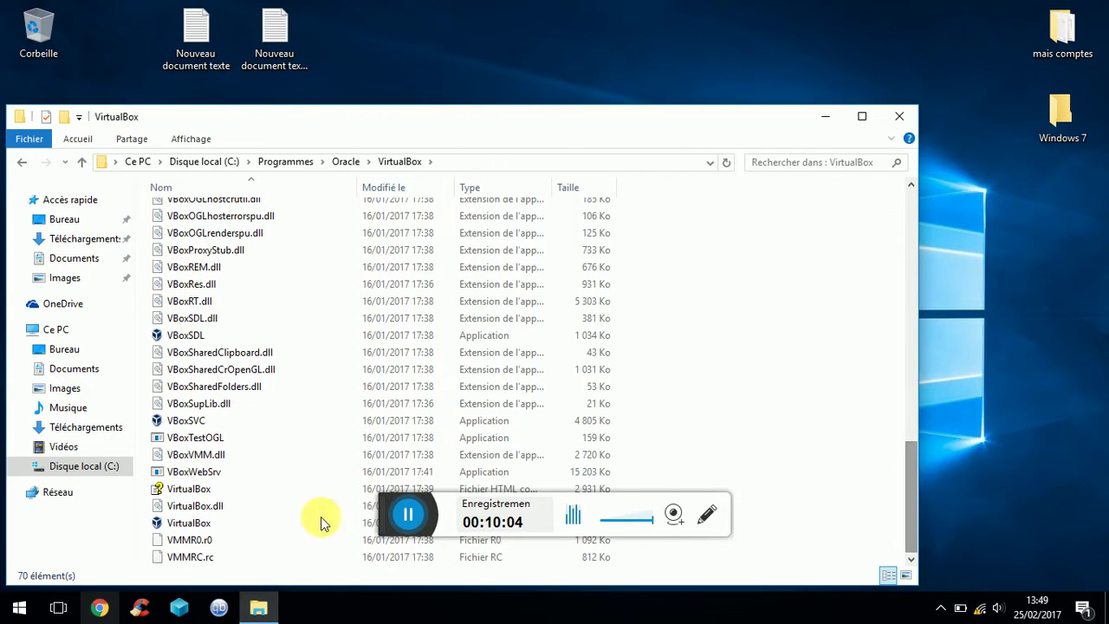
{"action": "left_click", "coordinate": [201, 524]}
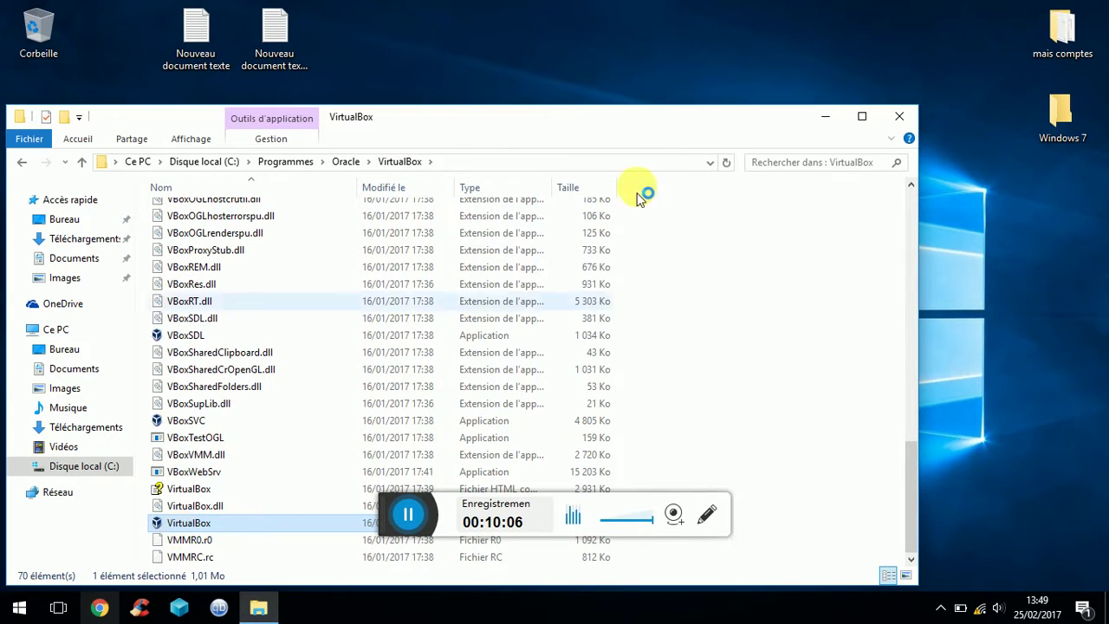
{"action": "left_click", "coordinate": [899, 117]}
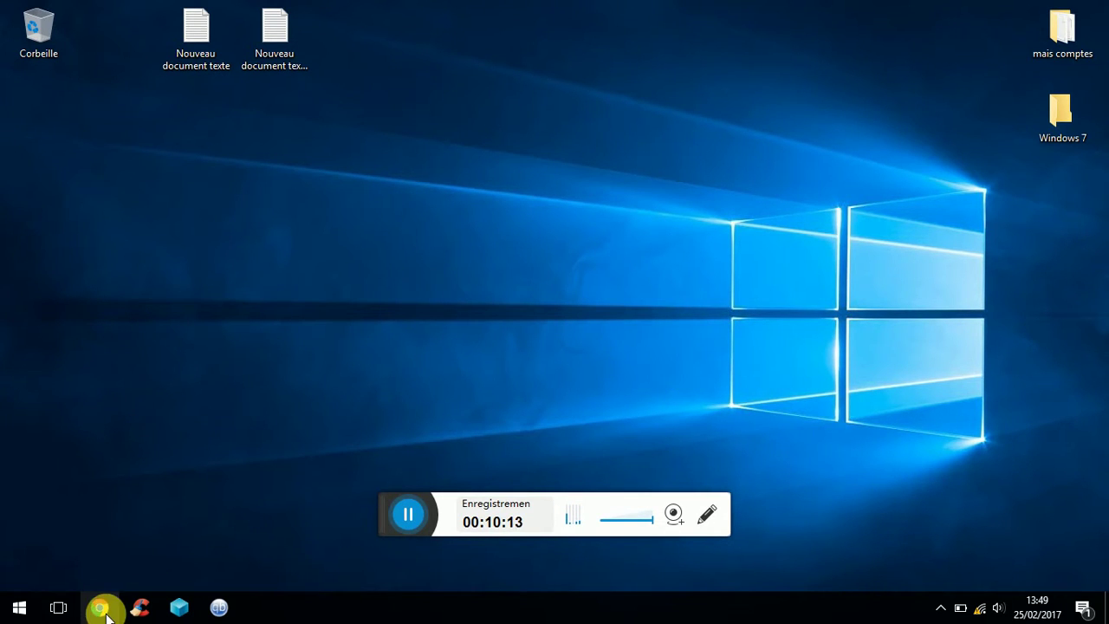
{"action": "left_click", "coordinate": [180, 607]}
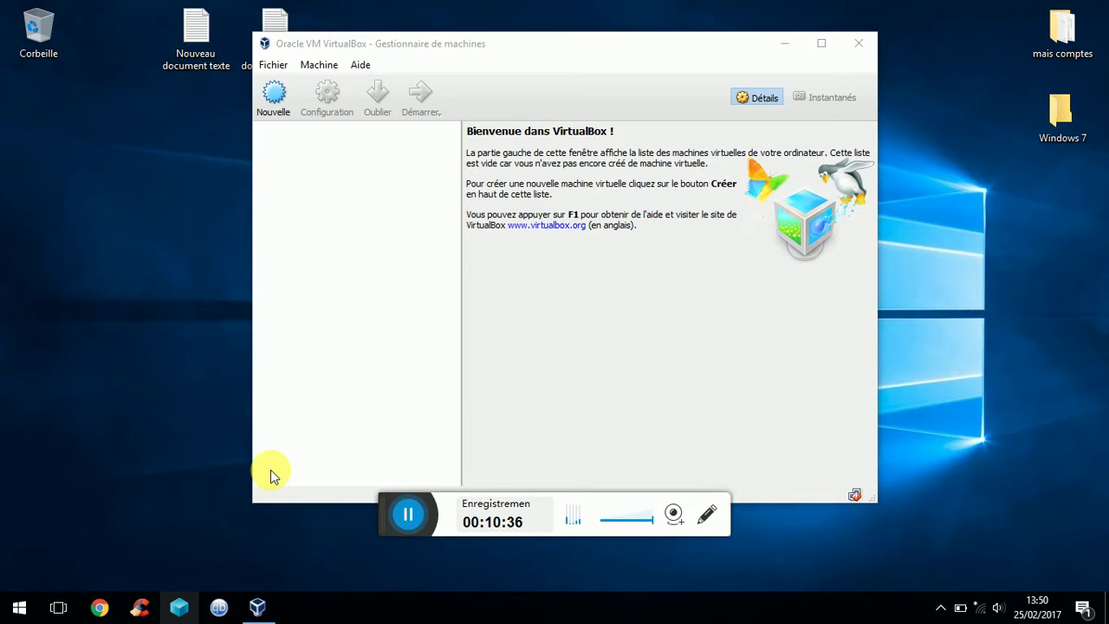
Step: Start a new virtual machine named "Windows 7" with type Microsoft Windows and version Windows 7 (64-bit)
{"action": "left_click_drag", "start_coordinate": [520, 42], "coordinate": [476, 86]}
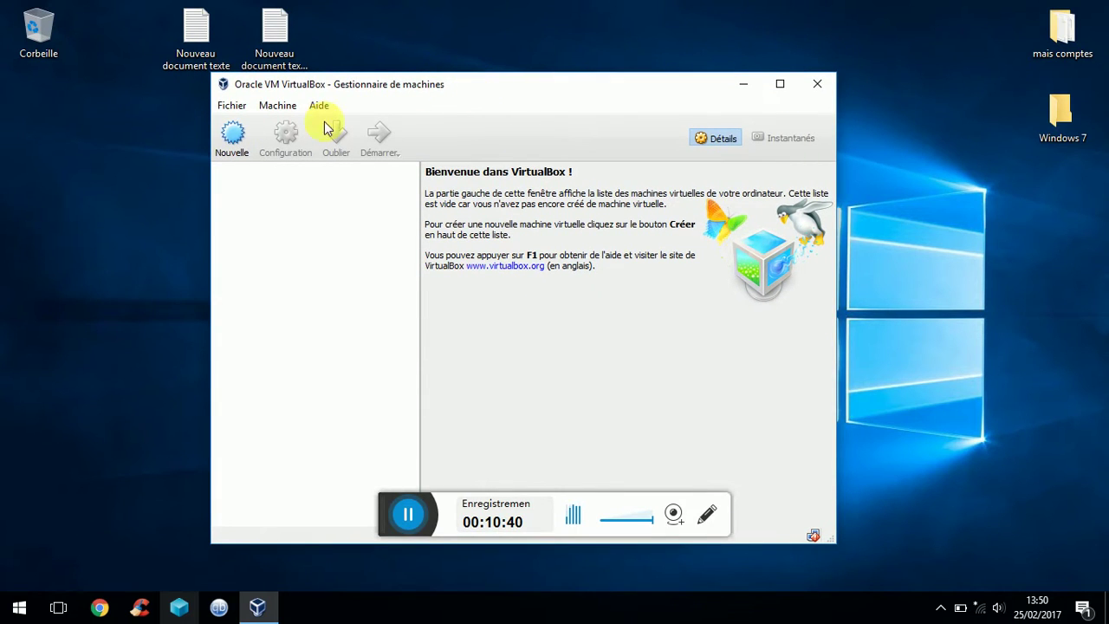
{"action": "left_click", "coordinate": [230, 148]}
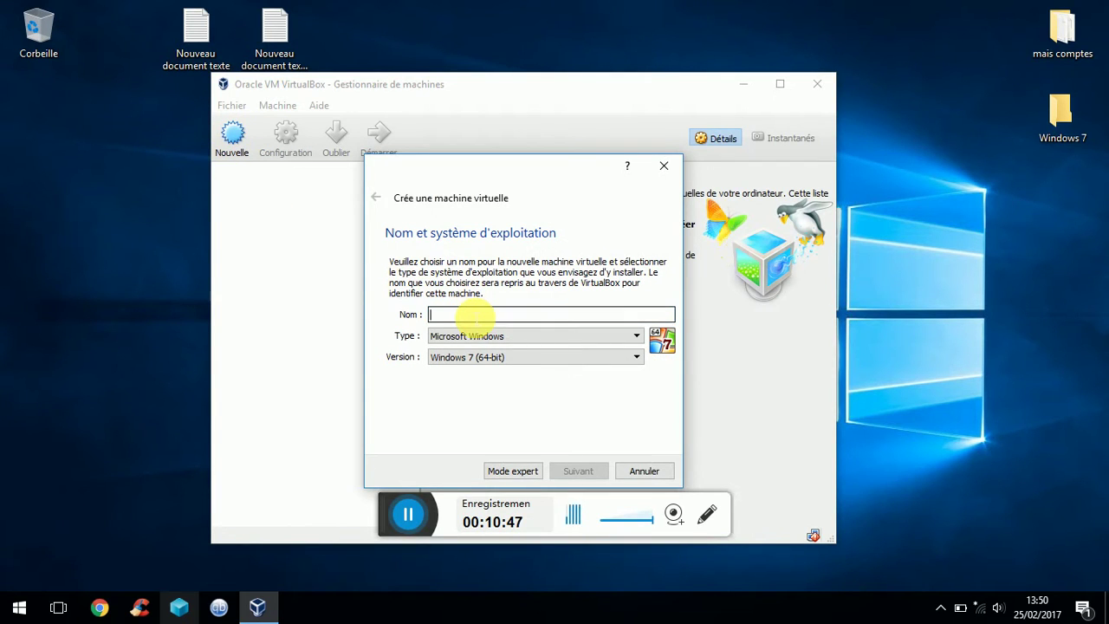
{"action": "type", "text": "Windows 7"}
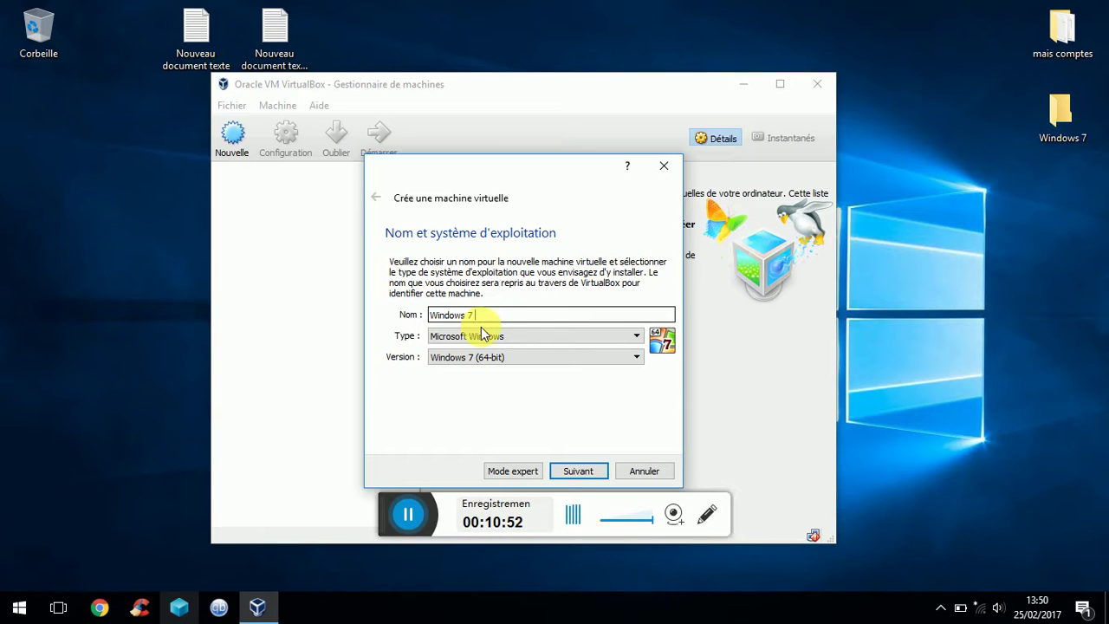
{"action": "left_click", "coordinate": [483, 336]}
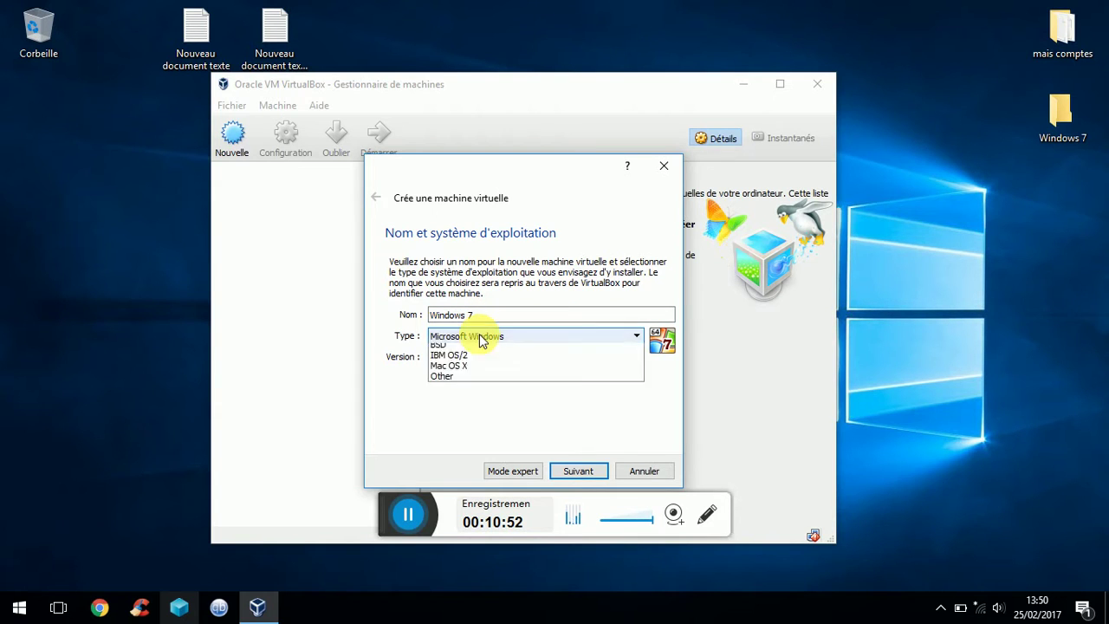
{"action": "left_click", "coordinate": [485, 338]}
{"action": "left_click", "coordinate": [478, 338]}
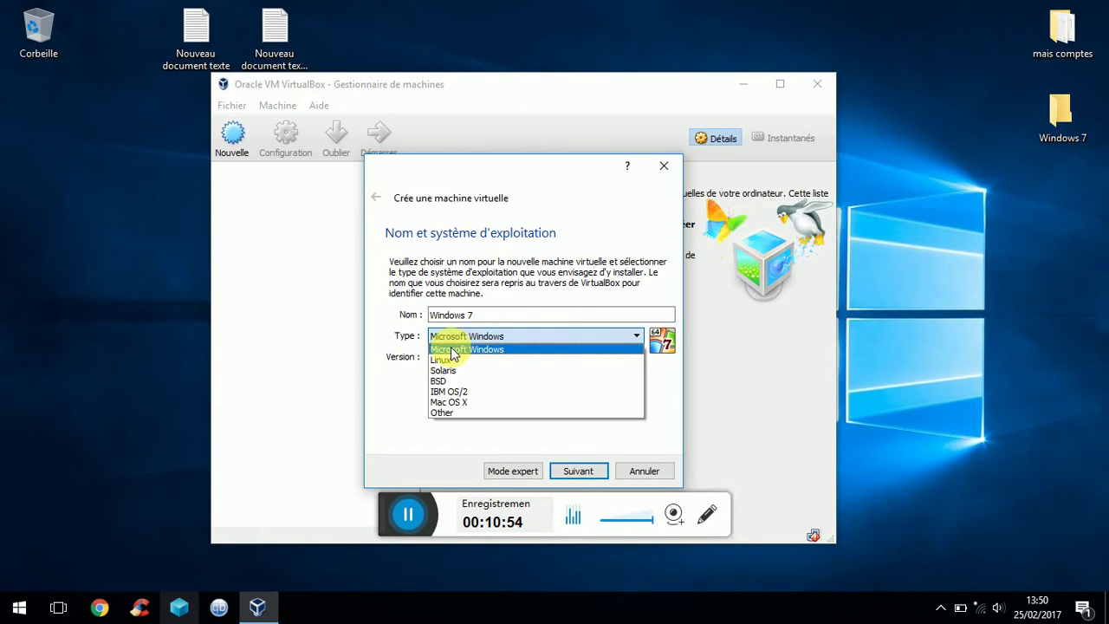
{"action": "left_click", "coordinate": [477, 349]}
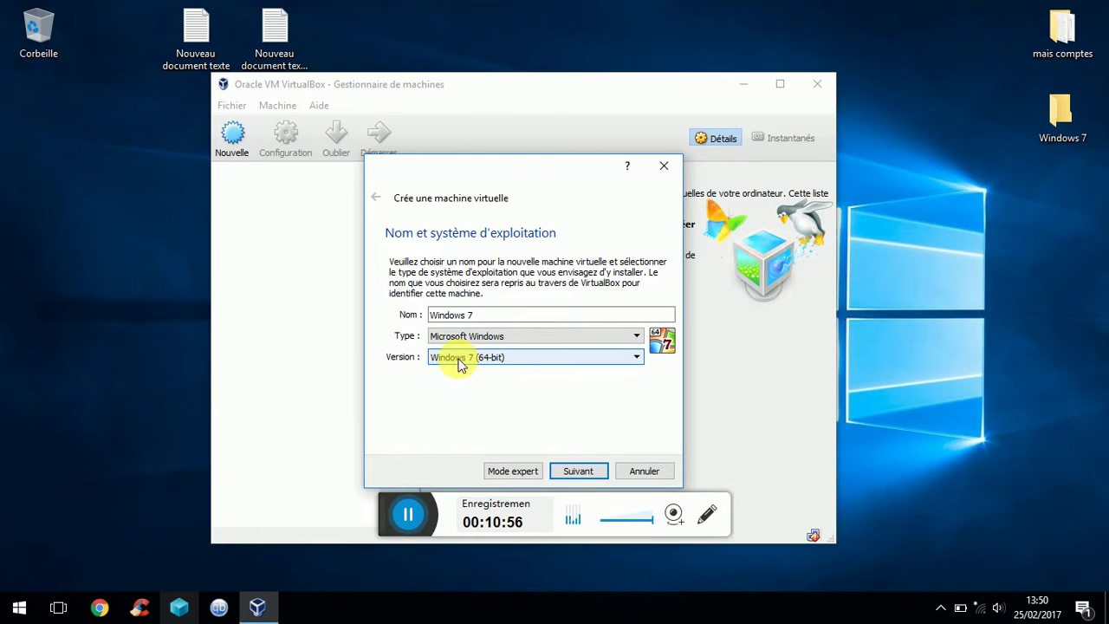
{"action": "left_click", "coordinate": [576, 469]}
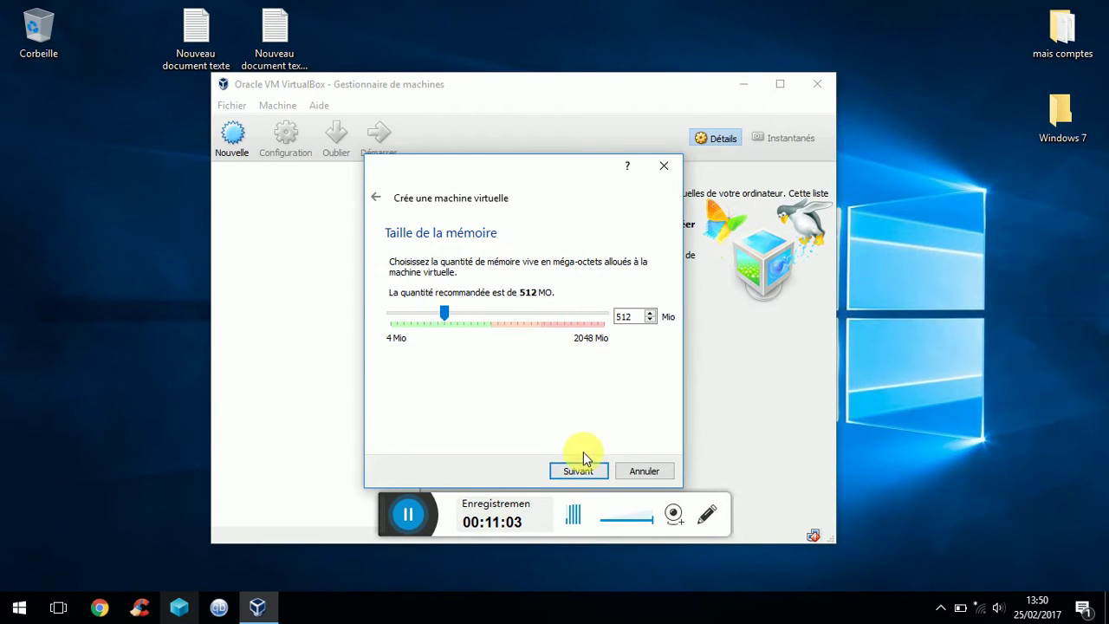
Step: Accept 512 MB of memory and create the machine with a new dynamically allocated 25 GB VDI virtual disk
{"action": "left_click", "coordinate": [577, 471]}
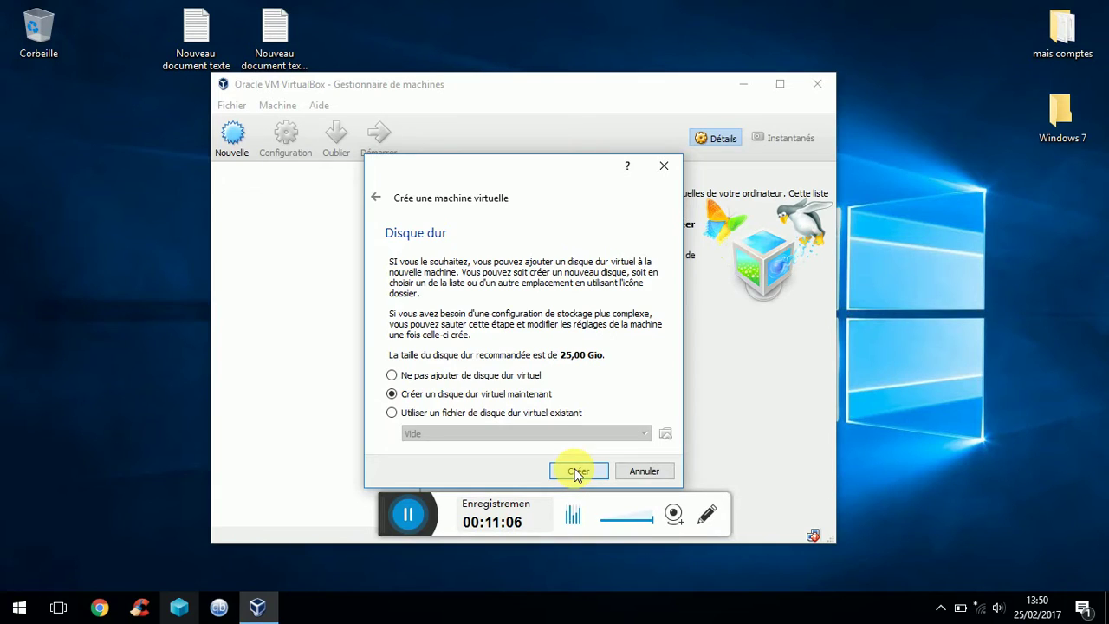
{"action": "left_click", "coordinate": [576, 473]}
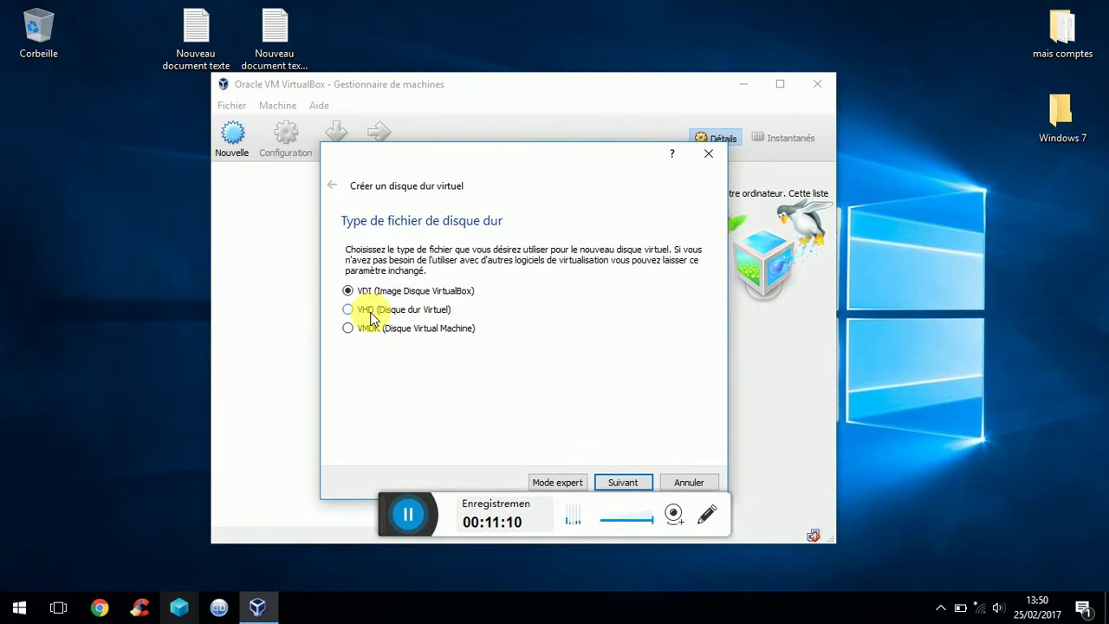
{"action": "left_click", "coordinate": [620, 482]}
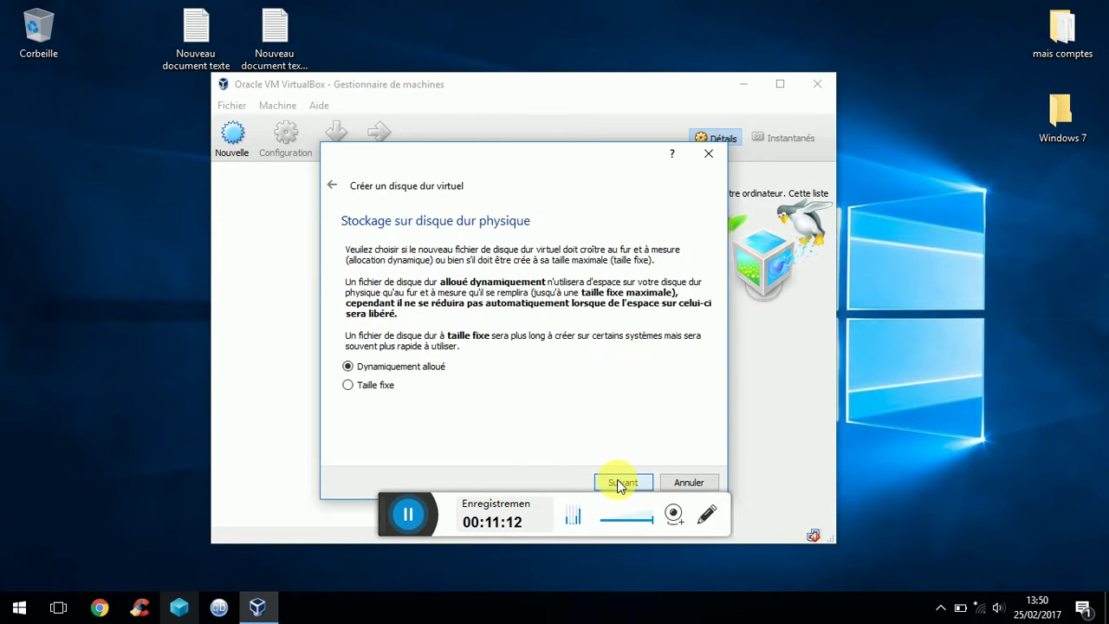
{"action": "left_click", "coordinate": [620, 483]}
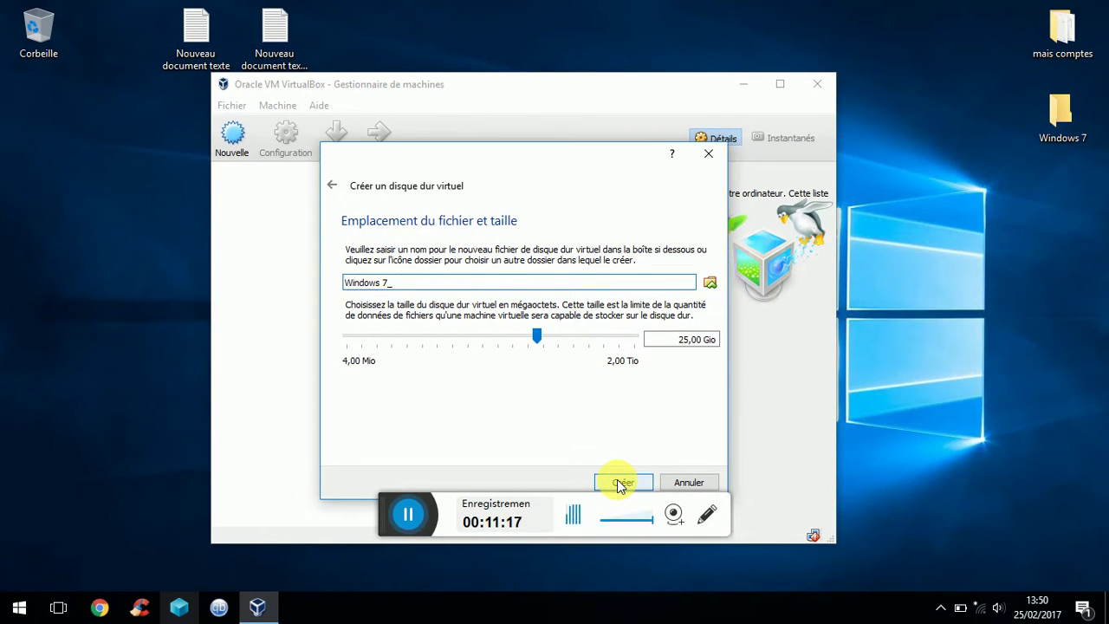
{"action": "left_click", "coordinate": [618, 480]}
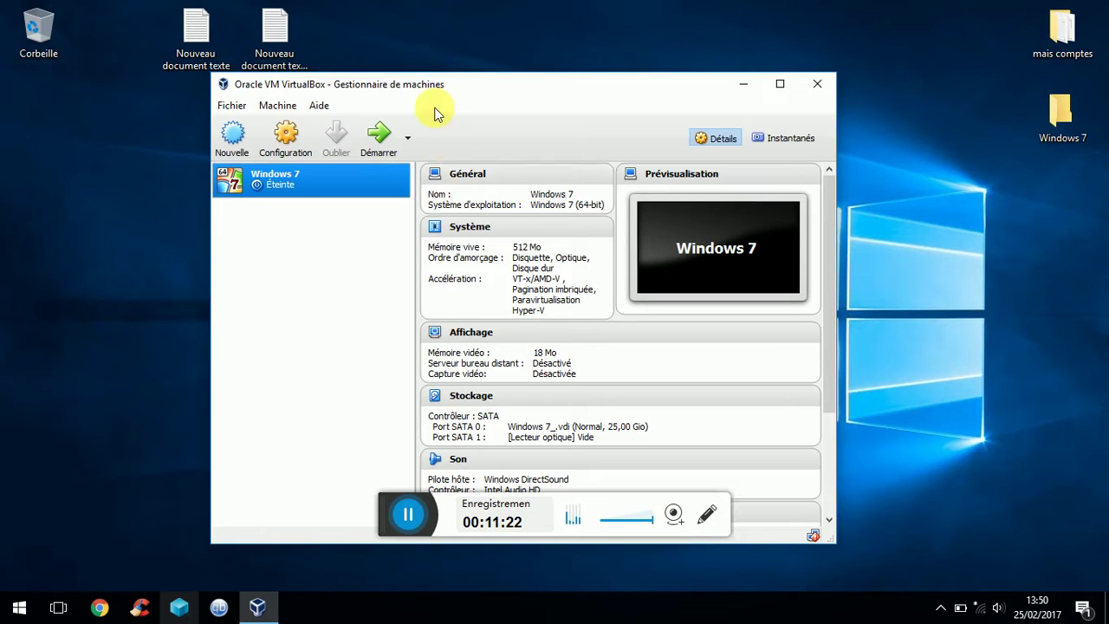
{"action": "left_click_drag", "start_coordinate": [417, 84], "coordinate": [379, 74]}
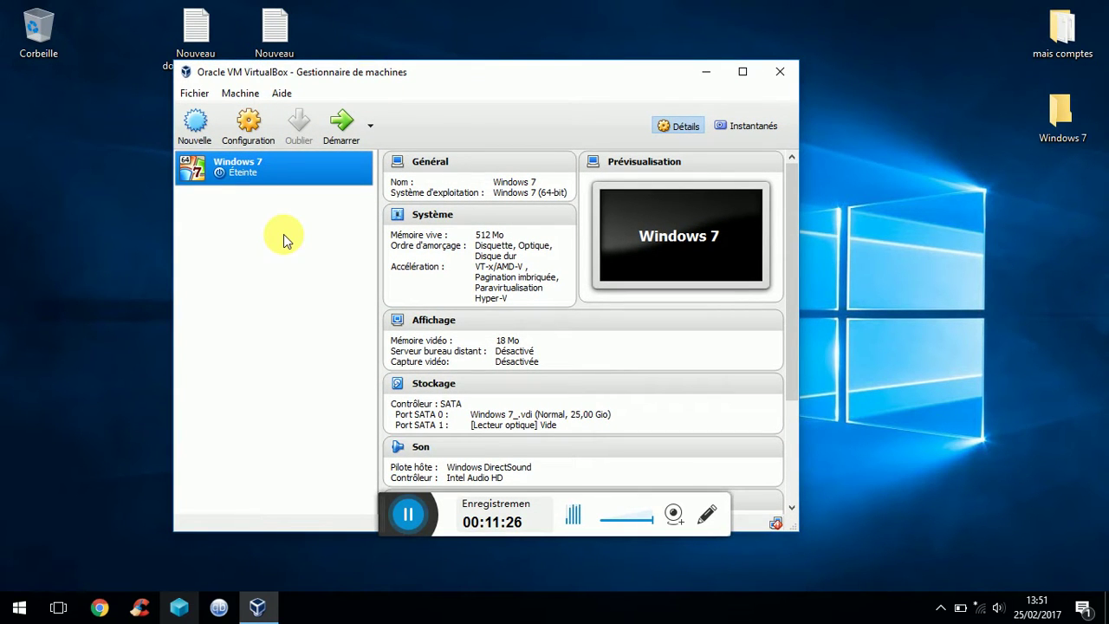
Step: Open the Windows 7 machine's storage settings and start choosing a virtual optical disk file for its empty optical drive
{"action": "left_click", "coordinate": [247, 130]}
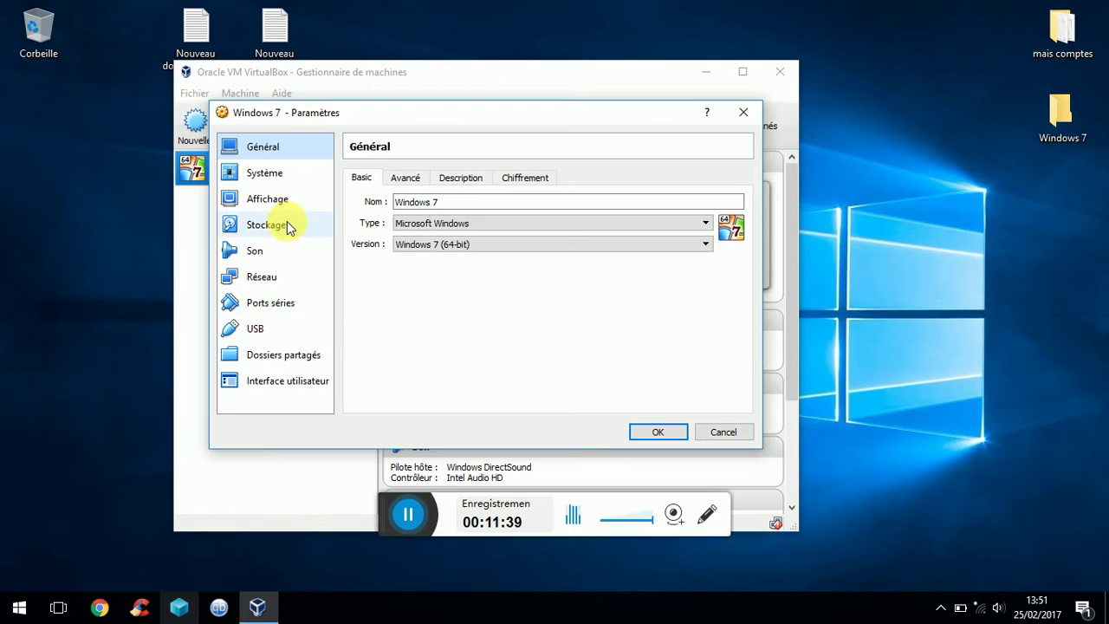
{"action": "left_click", "coordinate": [262, 177]}
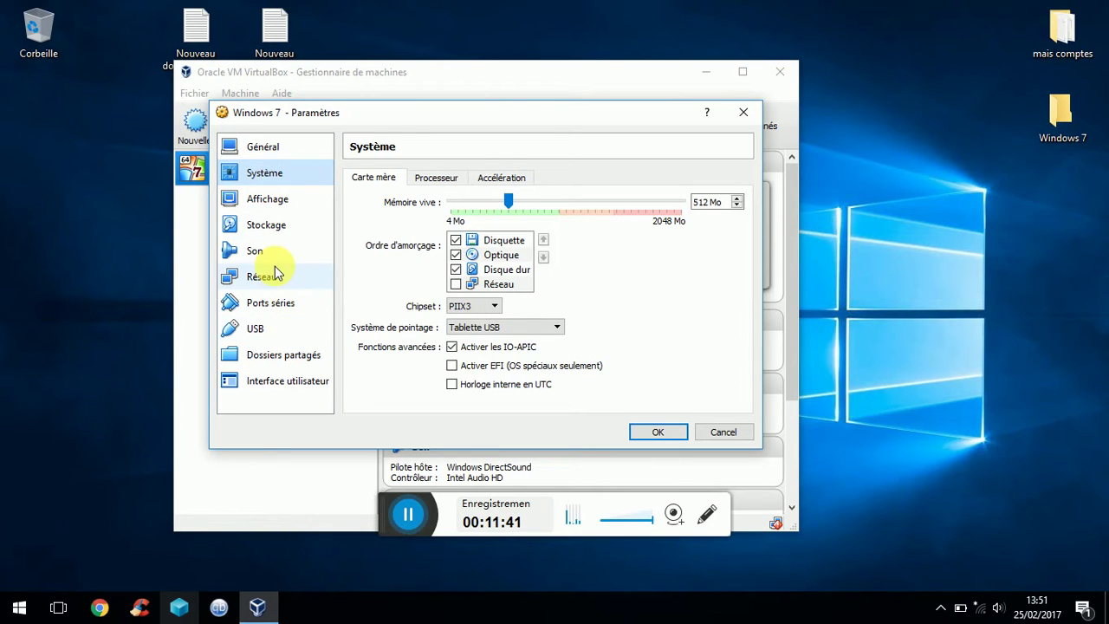
{"action": "left_click", "coordinate": [266, 227]}
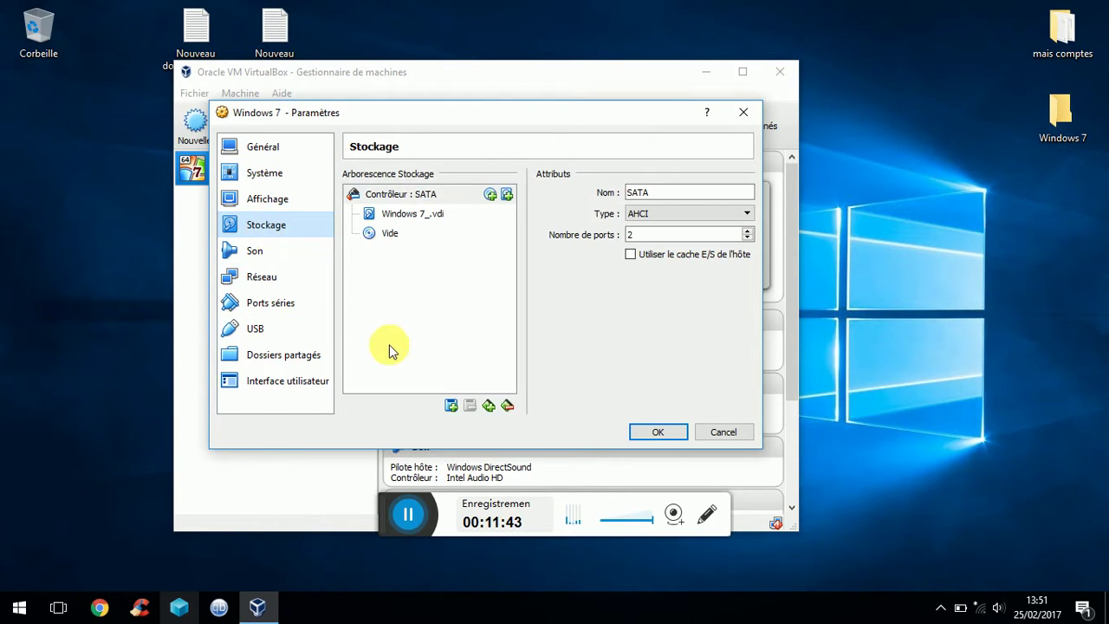
{"action": "left_click", "coordinate": [387, 234]}
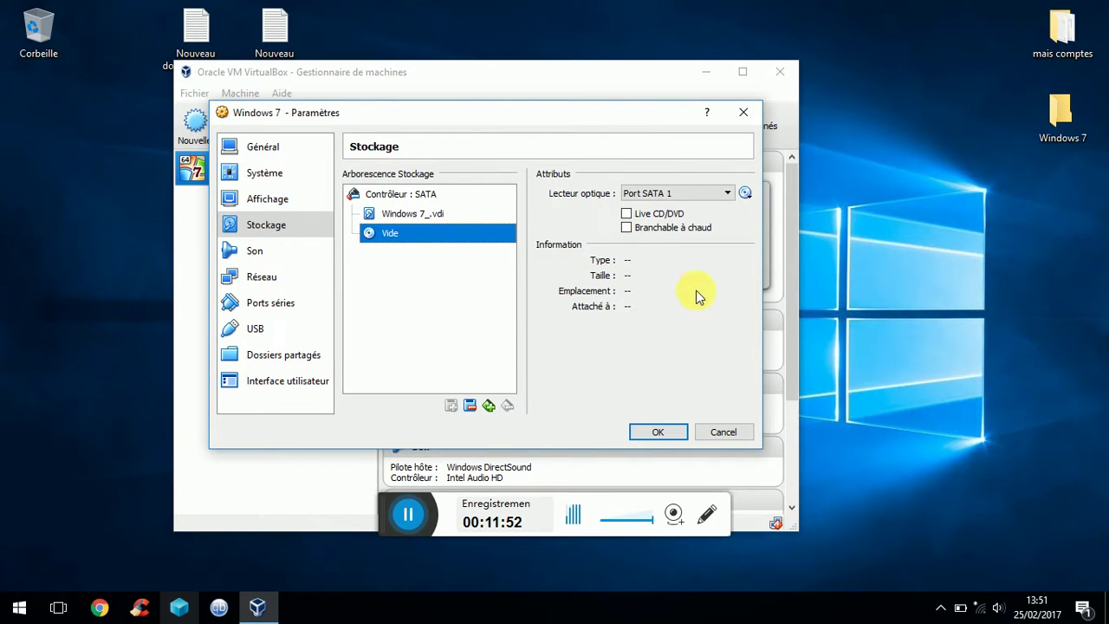
{"action": "left_click", "coordinate": [749, 196]}
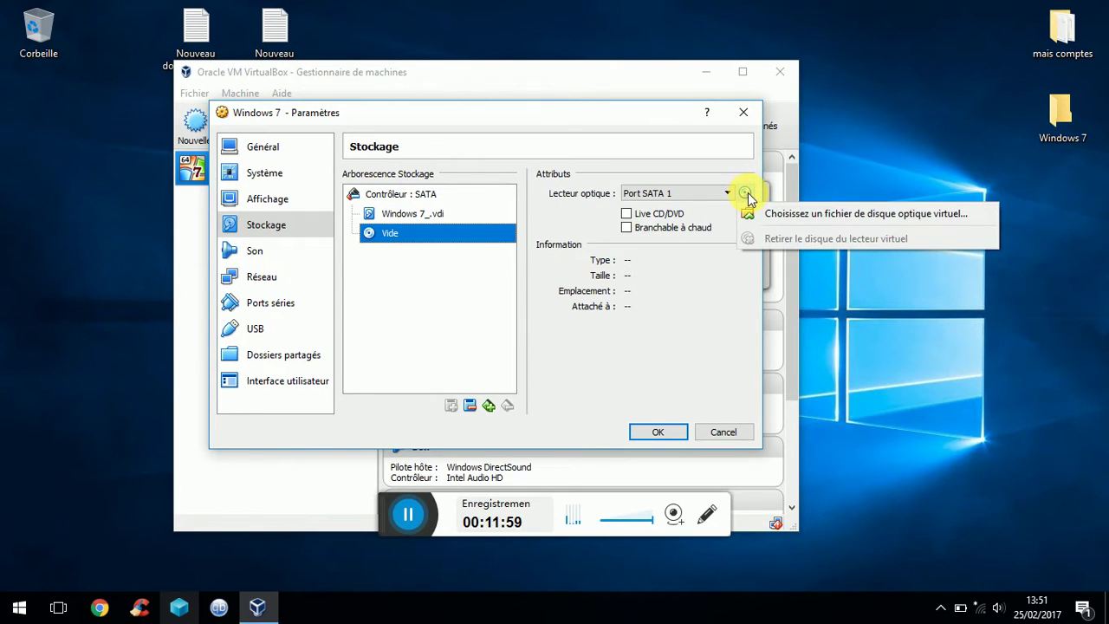
{"action": "right_click", "coordinate": [435, 232]}
{"action": "left_click", "coordinate": [416, 289]}
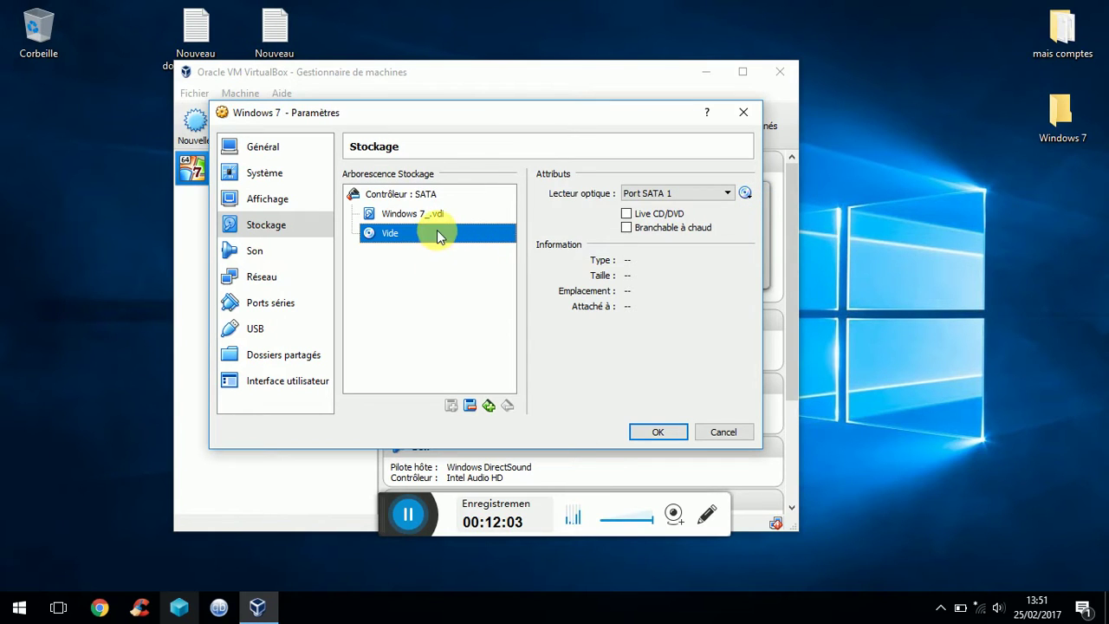
{"action": "left_click", "coordinate": [743, 198]}
{"action": "left_click", "coordinate": [765, 212]}
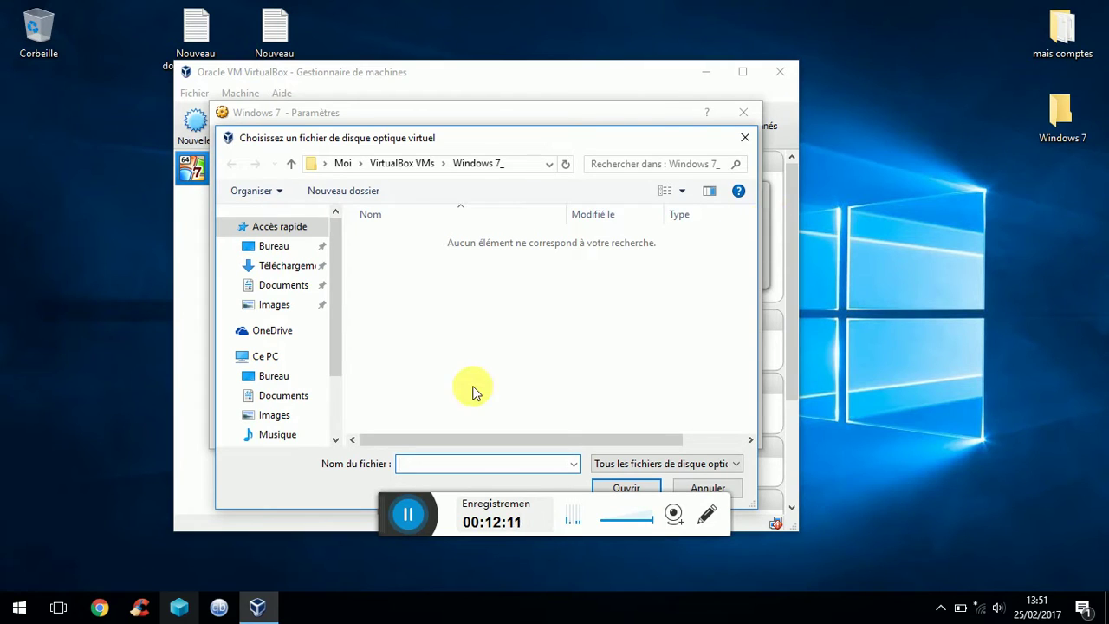
Step: Attach fr_windows_7_home_premium_with_sp1_x64_dvd_u_676521.iso from the desktop's Windows 7 folder to the optical drive and save the settings
{"action": "left_click_drag", "start_coordinate": [339, 268], "coordinate": [317, 220]}
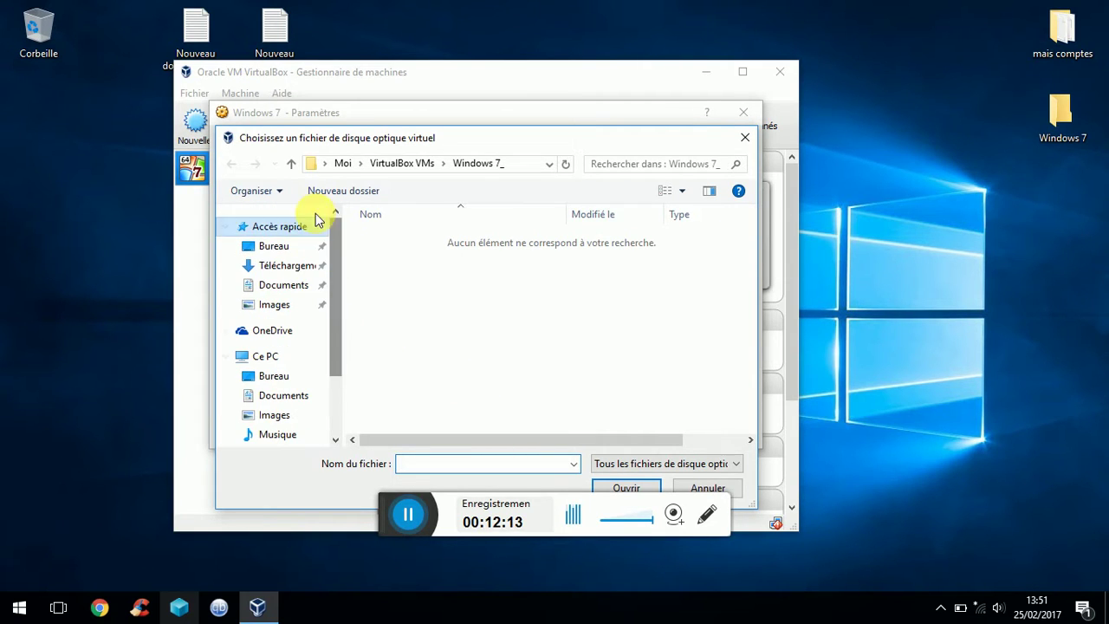
{"action": "left_click", "coordinate": [291, 164]}
{"action": "left_click", "coordinate": [291, 163]}
{"action": "left_click", "coordinate": [291, 164]}
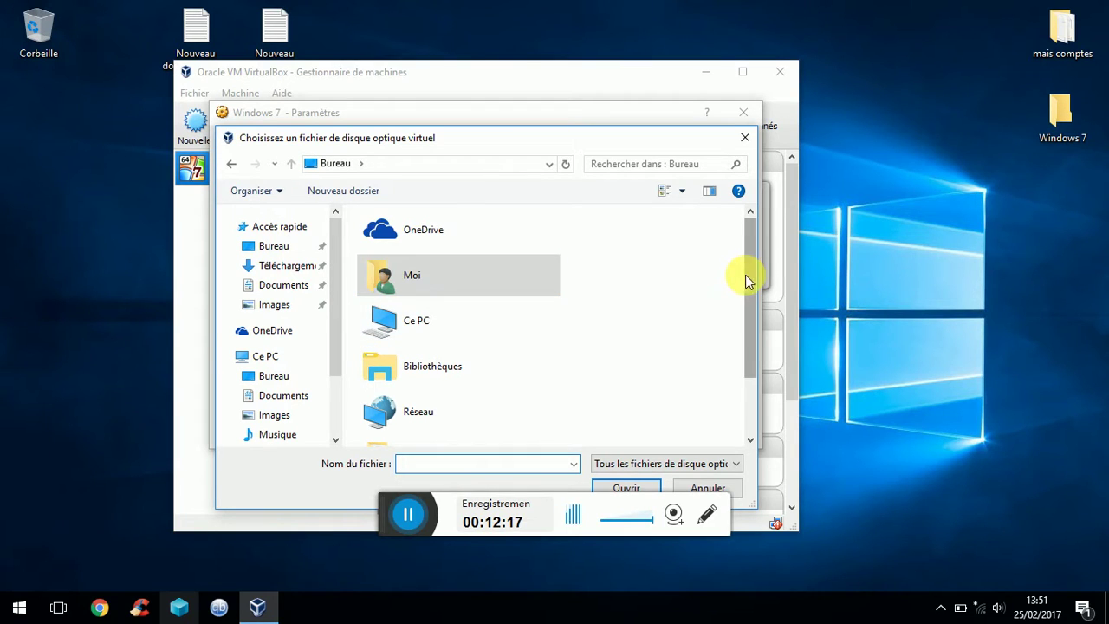
{"action": "left_click_drag", "start_coordinate": [745, 274], "coordinate": [755, 413]}
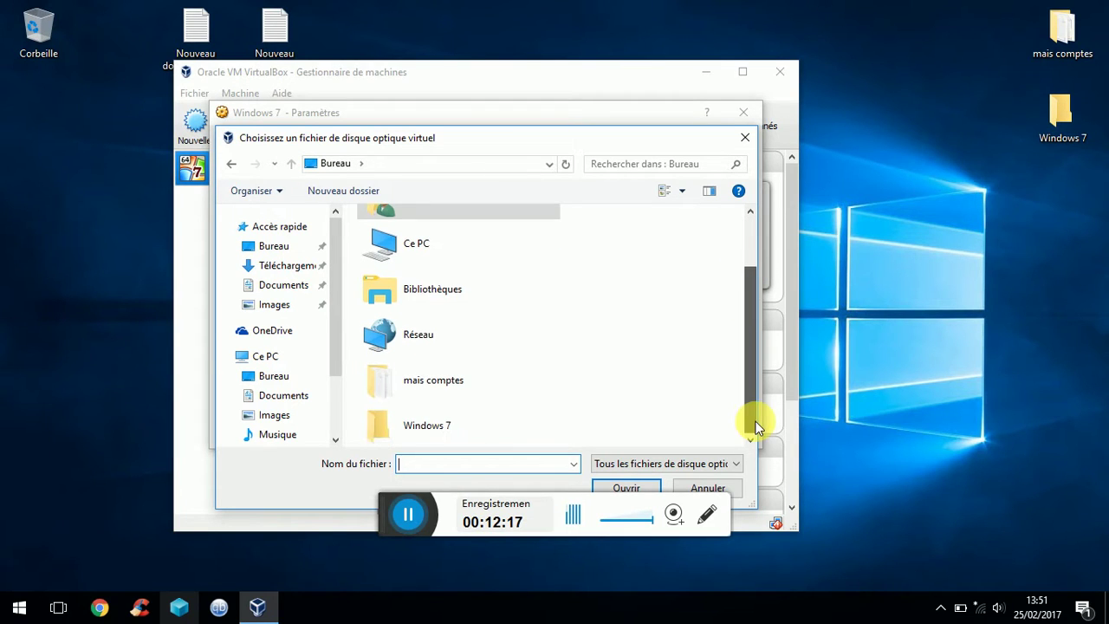
{"action": "double_click", "coordinate": [405, 431]}
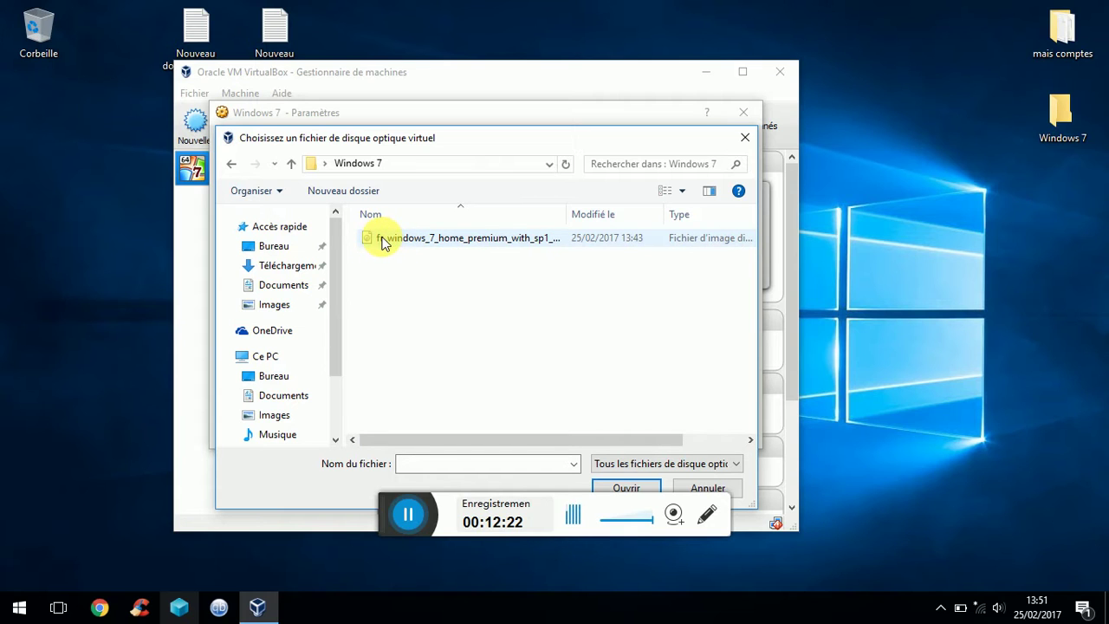
{"action": "left_click", "coordinate": [384, 240]}
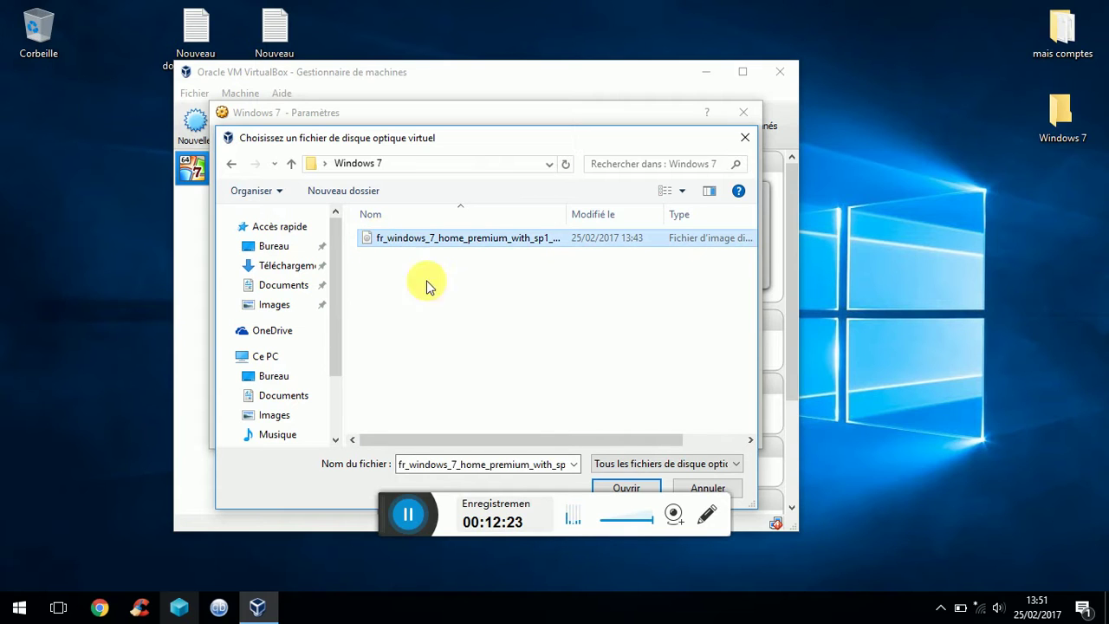
{"action": "left_click", "coordinate": [624, 488]}
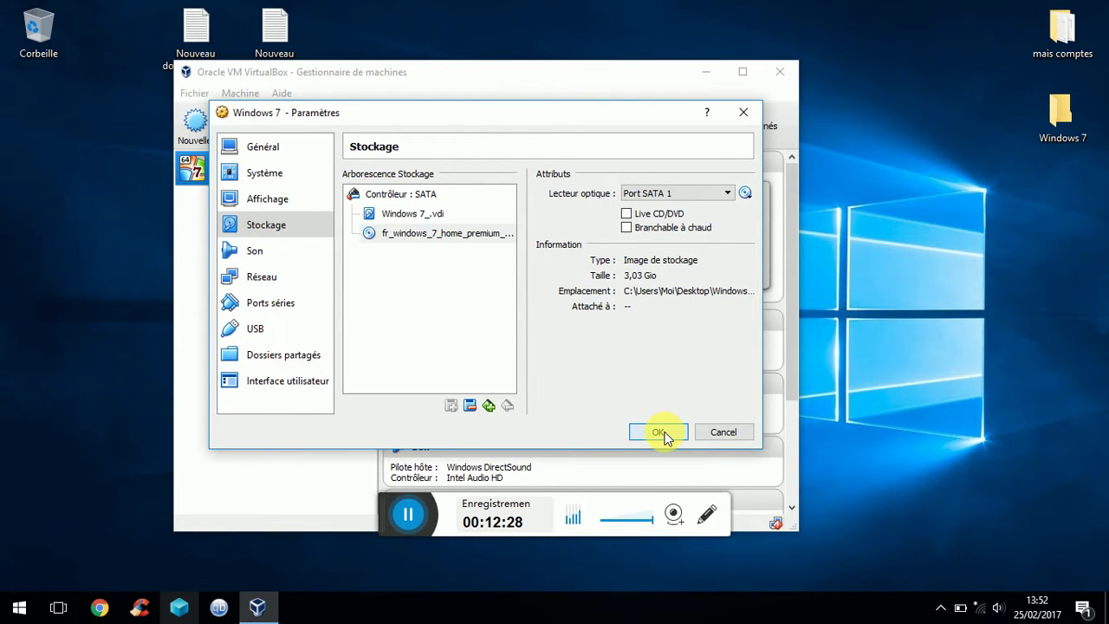
{"action": "left_click", "coordinate": [661, 432]}
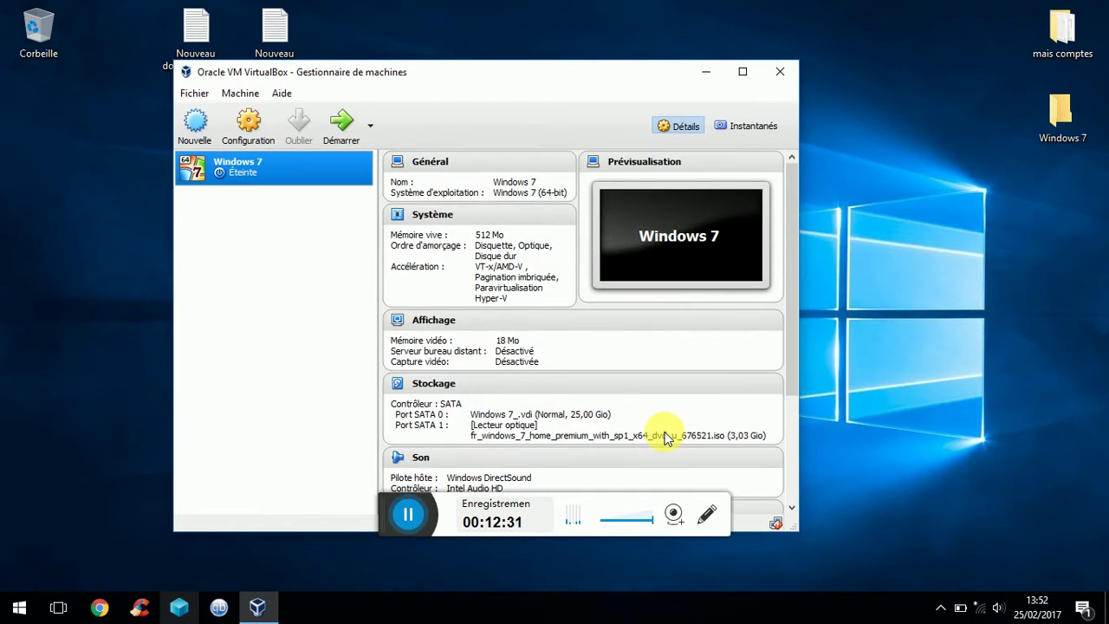
Step: Start the Windows 7 virtual machine and move the manager window clear of the machine's window
{"action": "left_click_drag", "start_coordinate": [559, 72], "coordinate": [581, 49]}
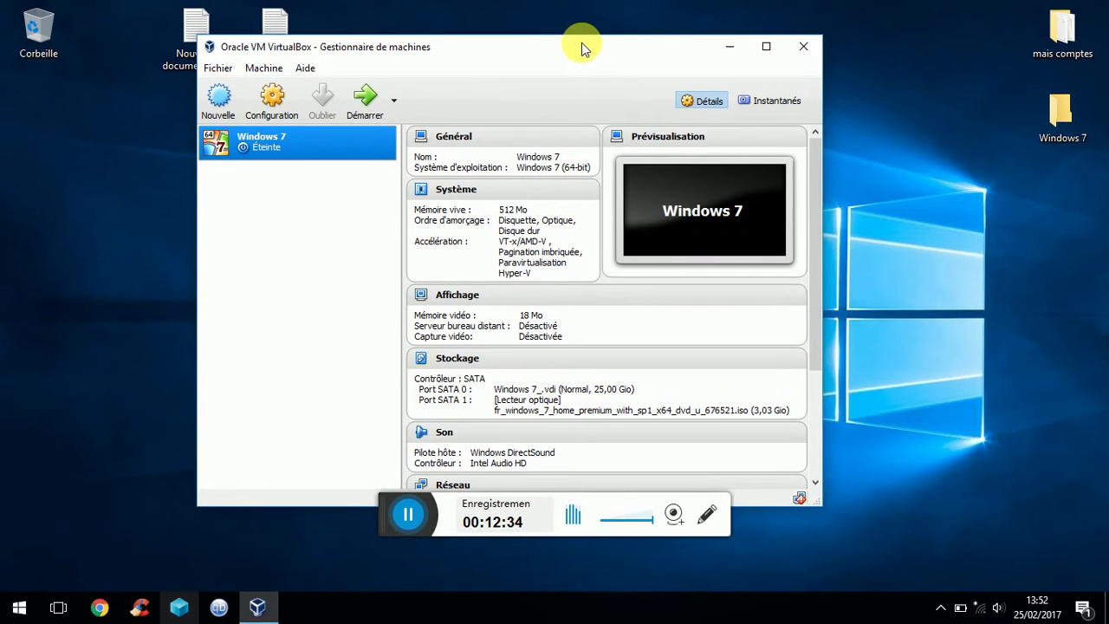
{"action": "left_click", "coordinate": [363, 104]}
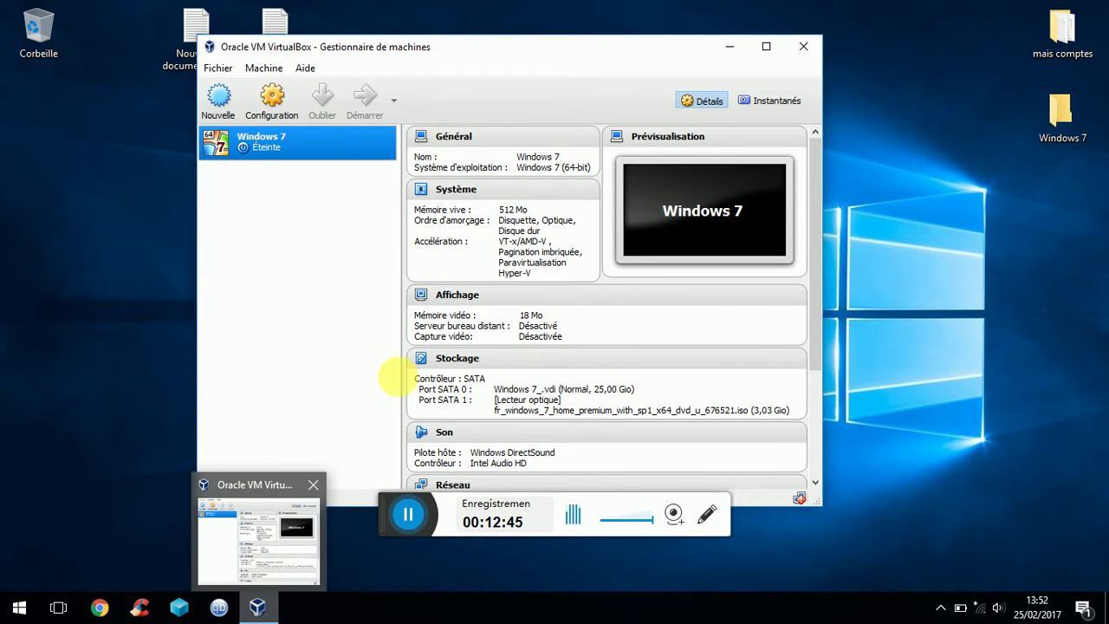
{"action": "left_click_drag", "start_coordinate": [626, 54], "coordinate": [567, 62]}
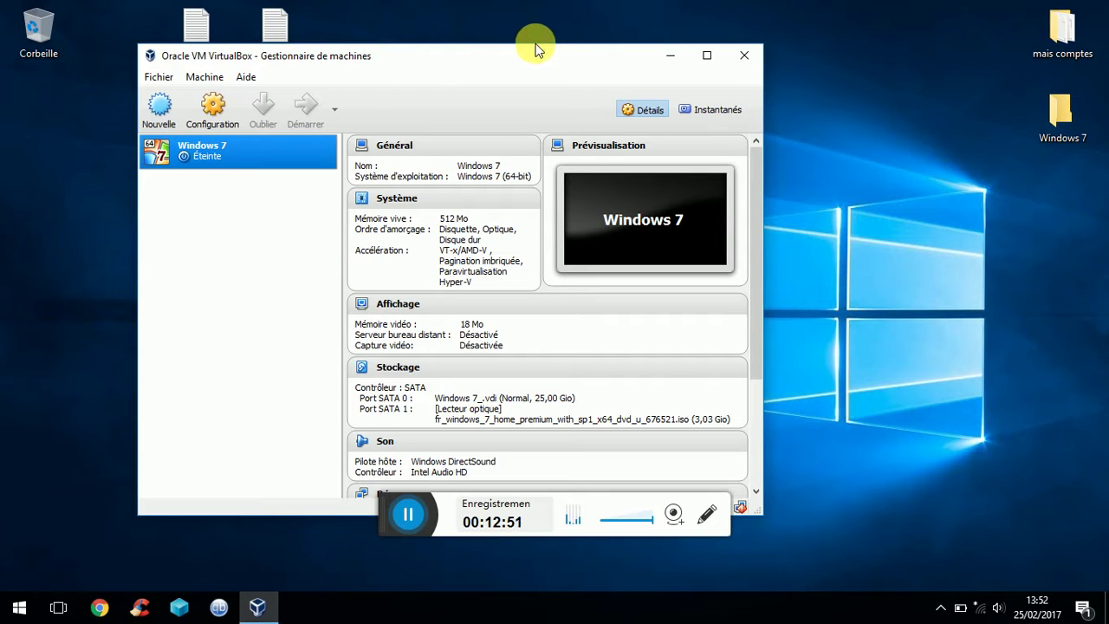
{"action": "left_click_drag", "start_coordinate": [330, 62], "coordinate": [347, 57]}
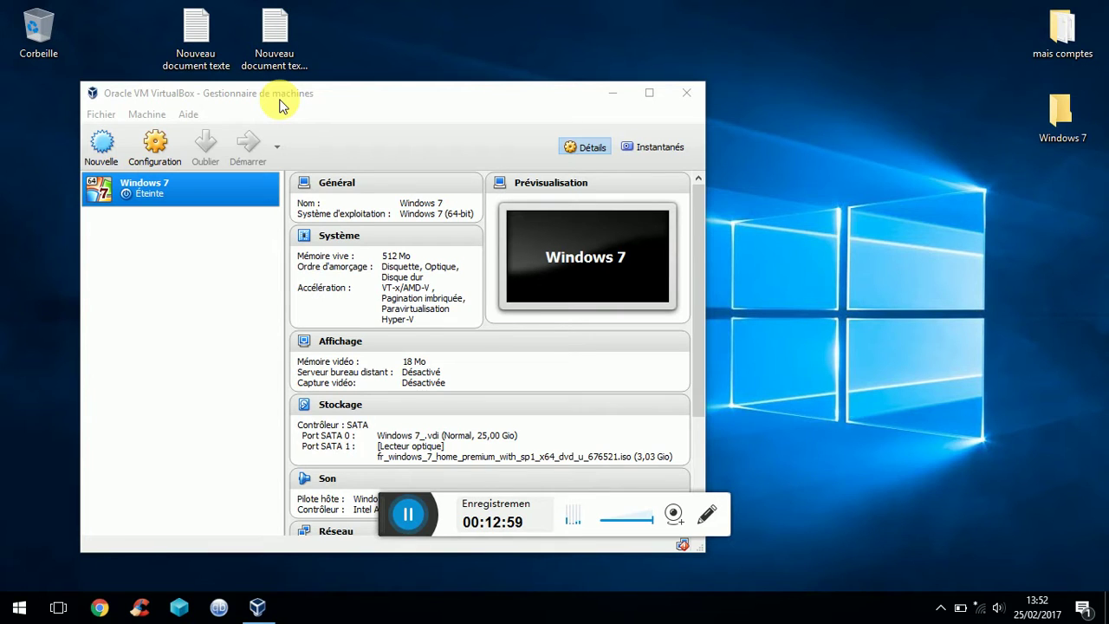
{"action": "left_click_drag", "start_coordinate": [279, 106], "coordinate": [376, 248]}
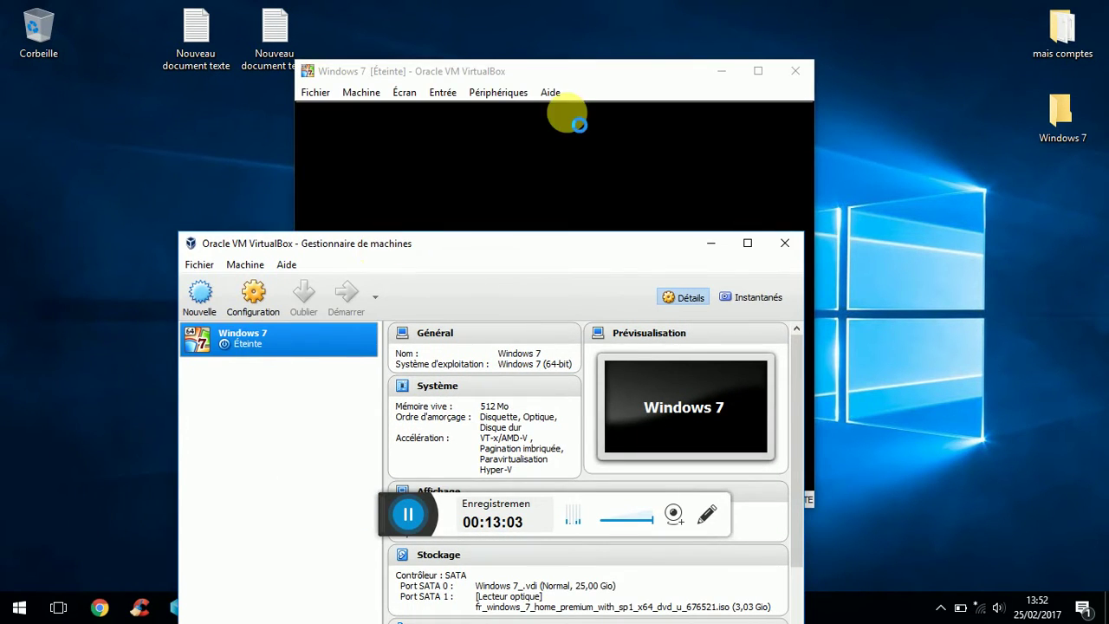
Step: Close the running Windows 7 machine by powering it off and reposition the manager window
{"action": "left_click", "coordinate": [797, 73]}
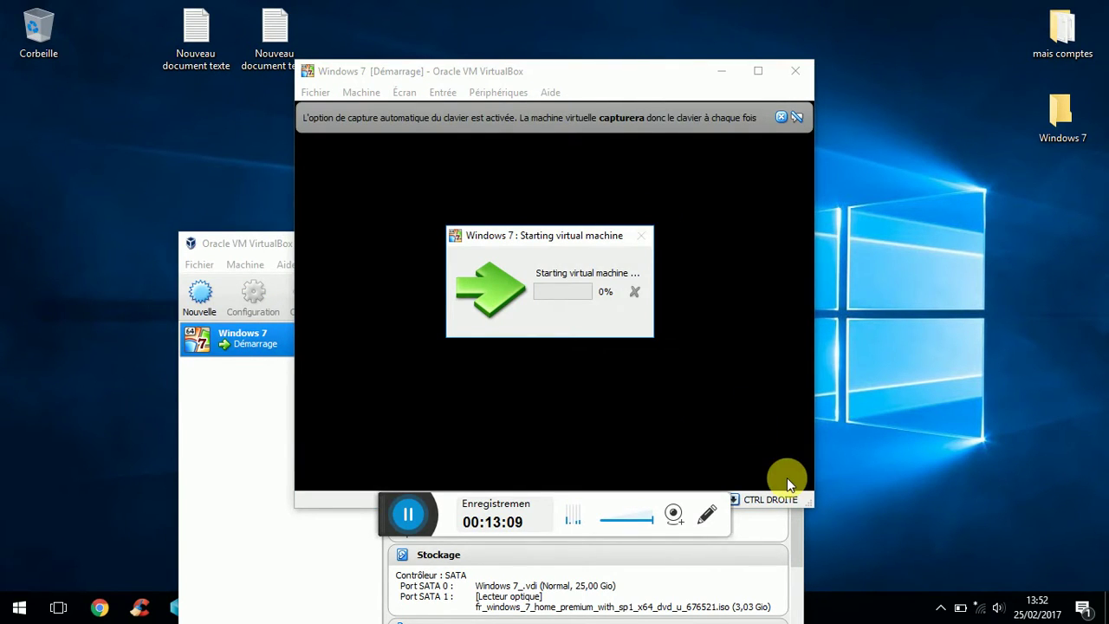
{"action": "left_click", "coordinate": [794, 72]}
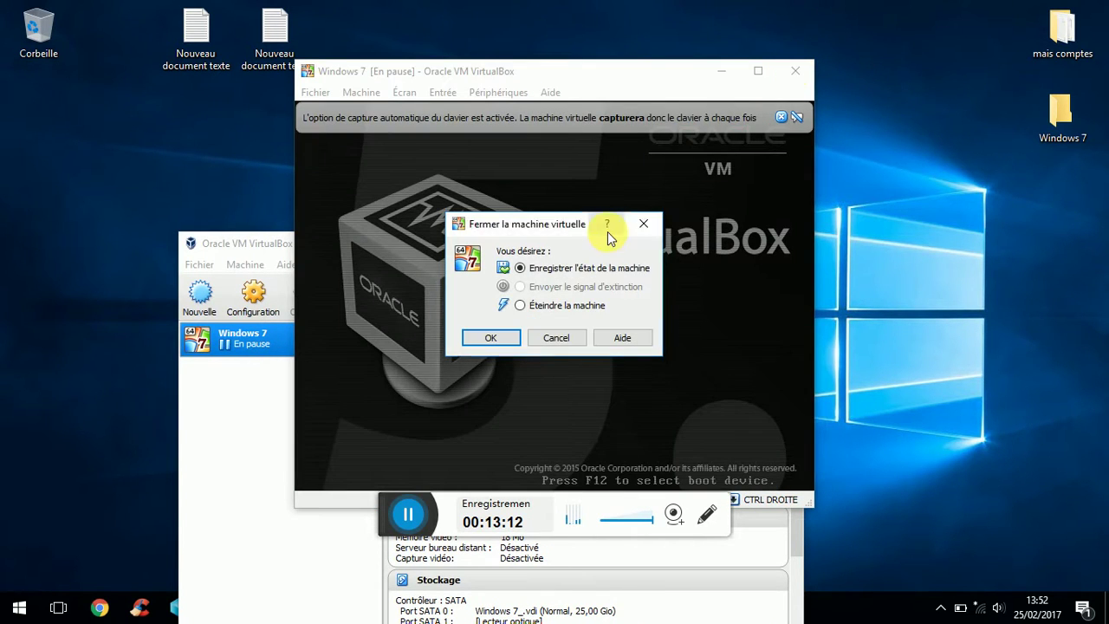
{"action": "left_click", "coordinate": [520, 305]}
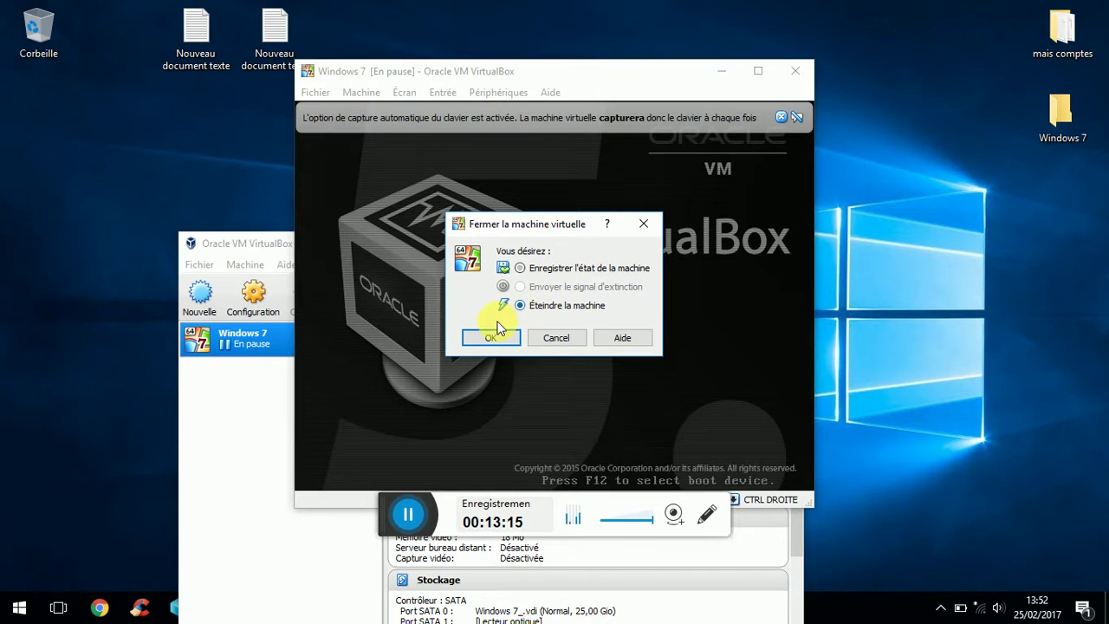
{"action": "left_click", "coordinate": [491, 337]}
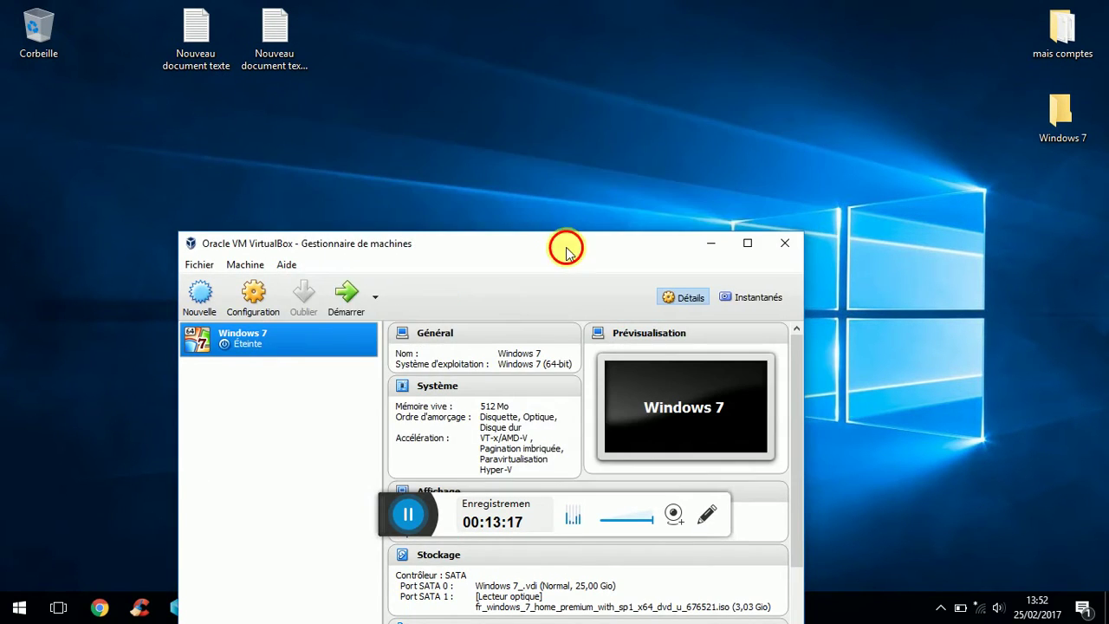
{"action": "left_click_drag", "start_coordinate": [565, 247], "coordinate": [559, 80]}
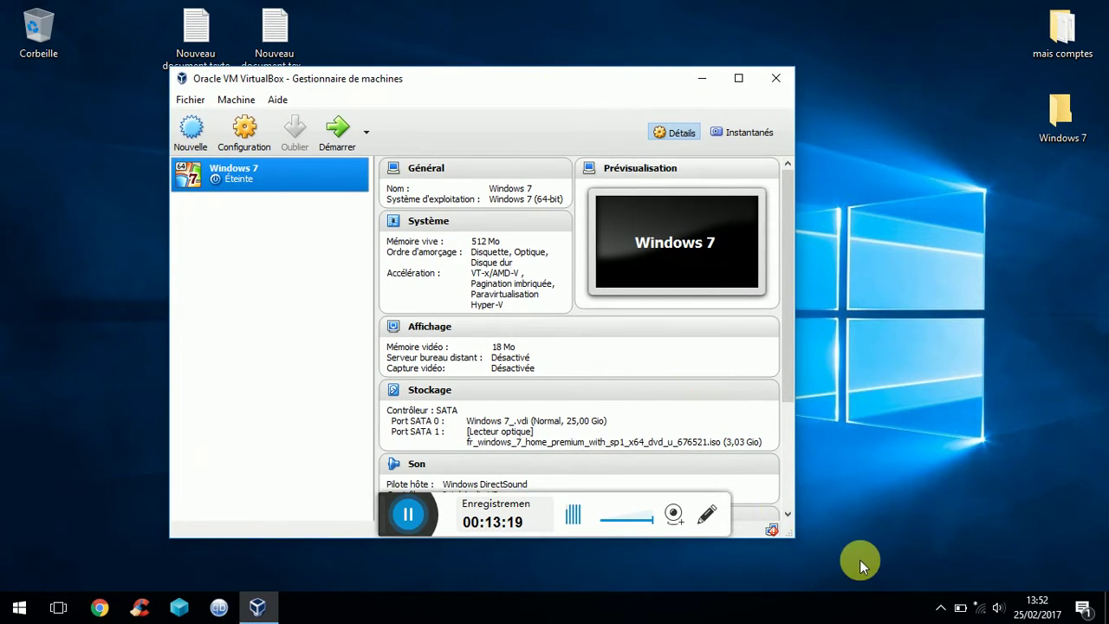
Step: Connect the host computer to the SFR-b038 Wi-Fi network
{"action": "left_click", "coordinate": [981, 609]}
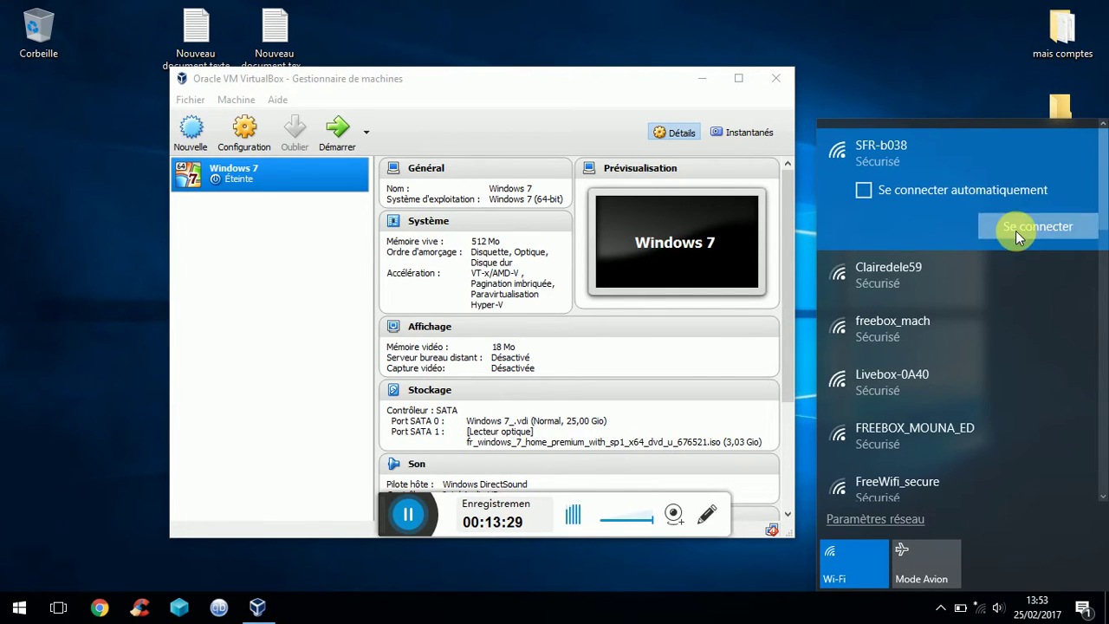
{"action": "left_click", "coordinate": [1016, 231]}
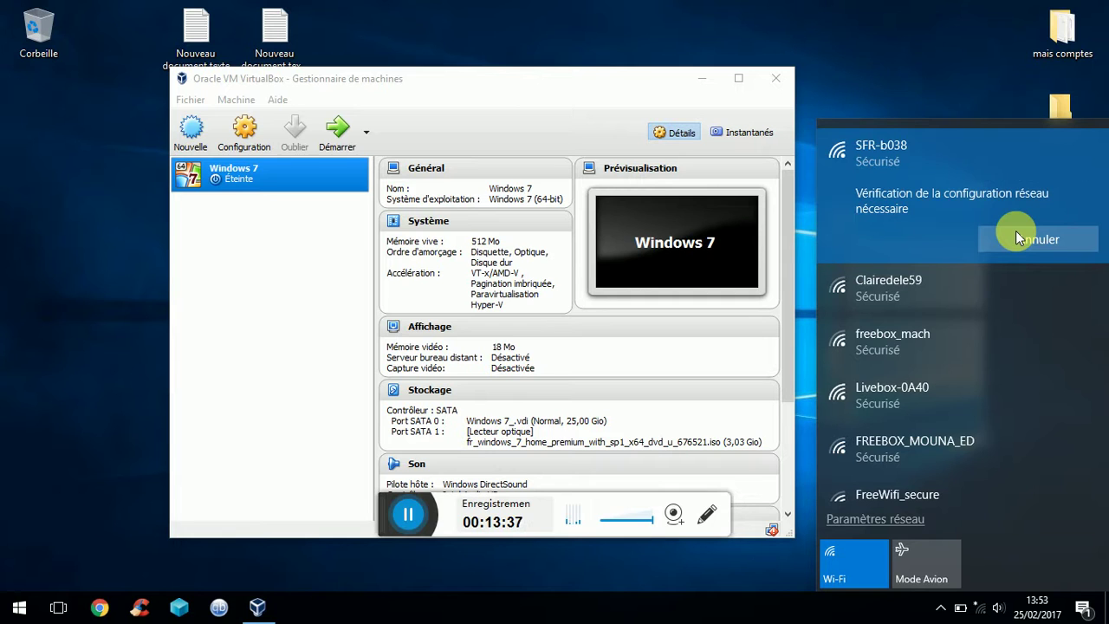
{"action": "left_click", "coordinate": [900, 56]}
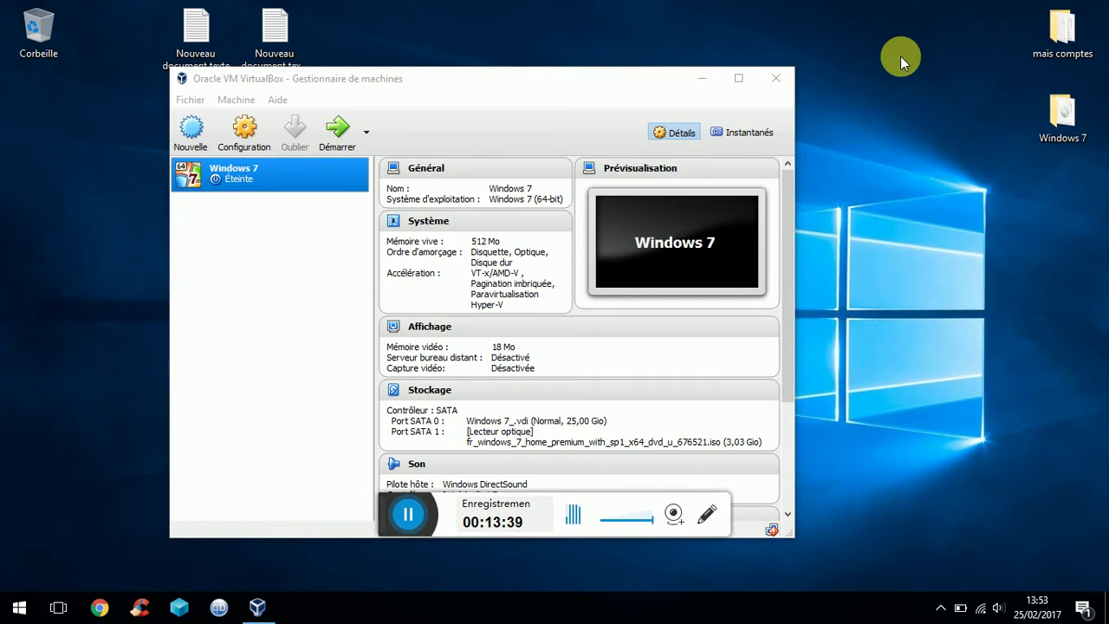
Step: Review the Windows 7 machine's network adapter 1 settings, including its access mode choices and advanced options
{"action": "left_click", "coordinate": [244, 141]}
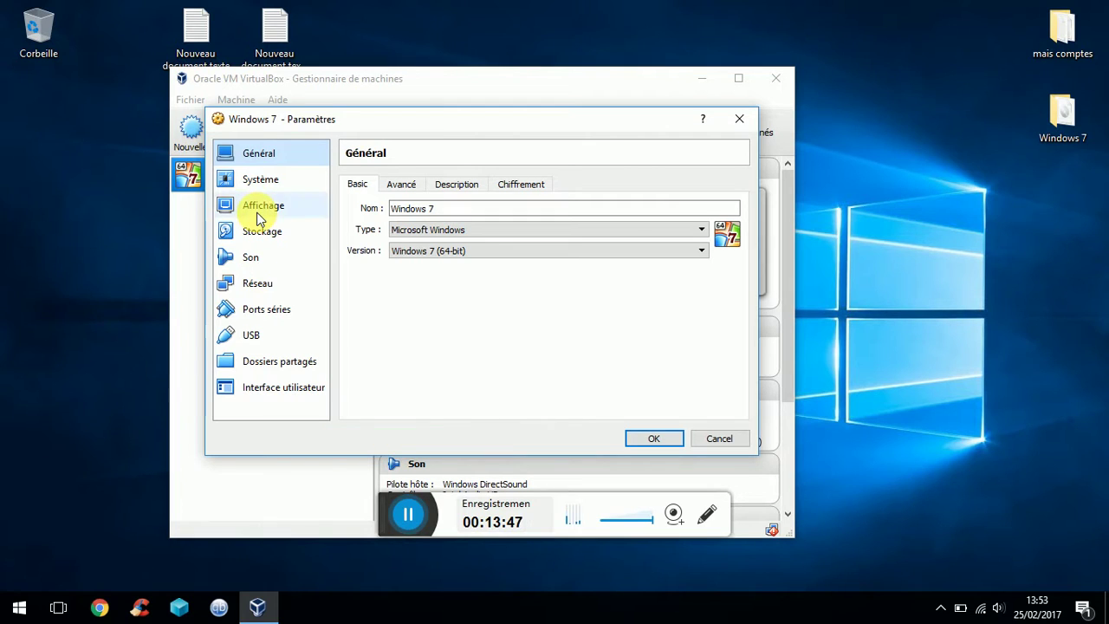
{"action": "left_click", "coordinate": [252, 289]}
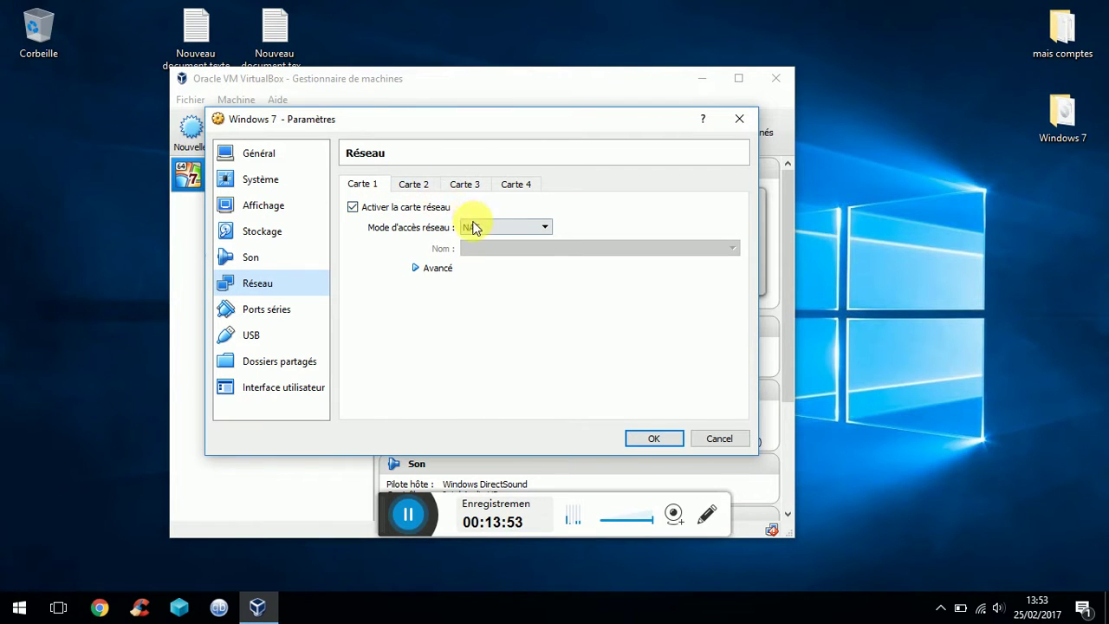
{"action": "left_click_drag", "start_coordinate": [446, 129], "coordinate": [459, 165]}
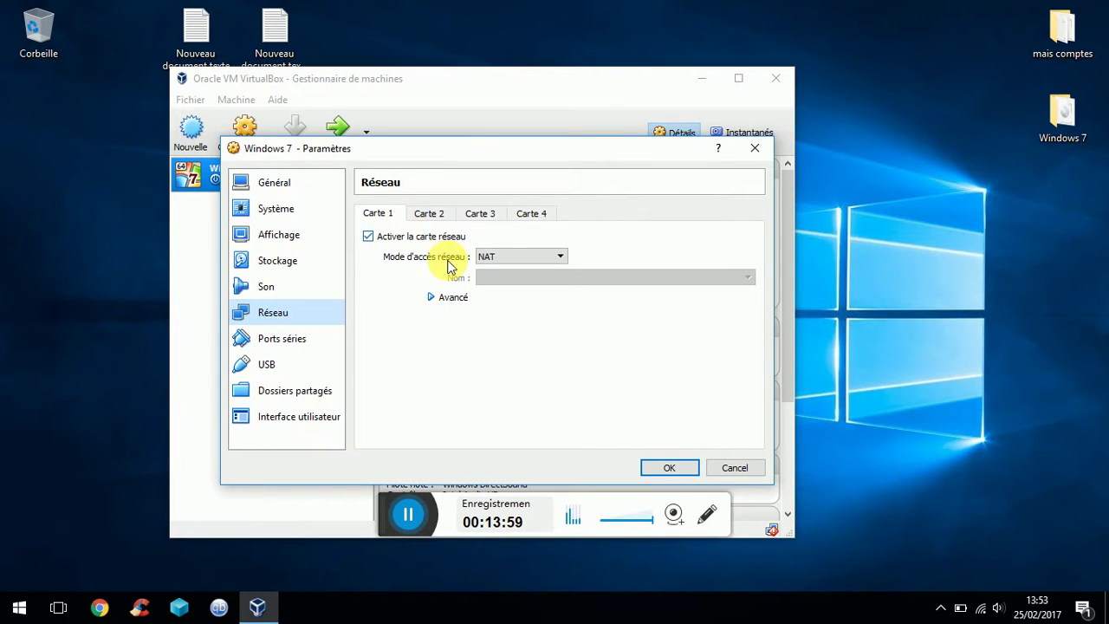
{"action": "left_click", "coordinate": [491, 258]}
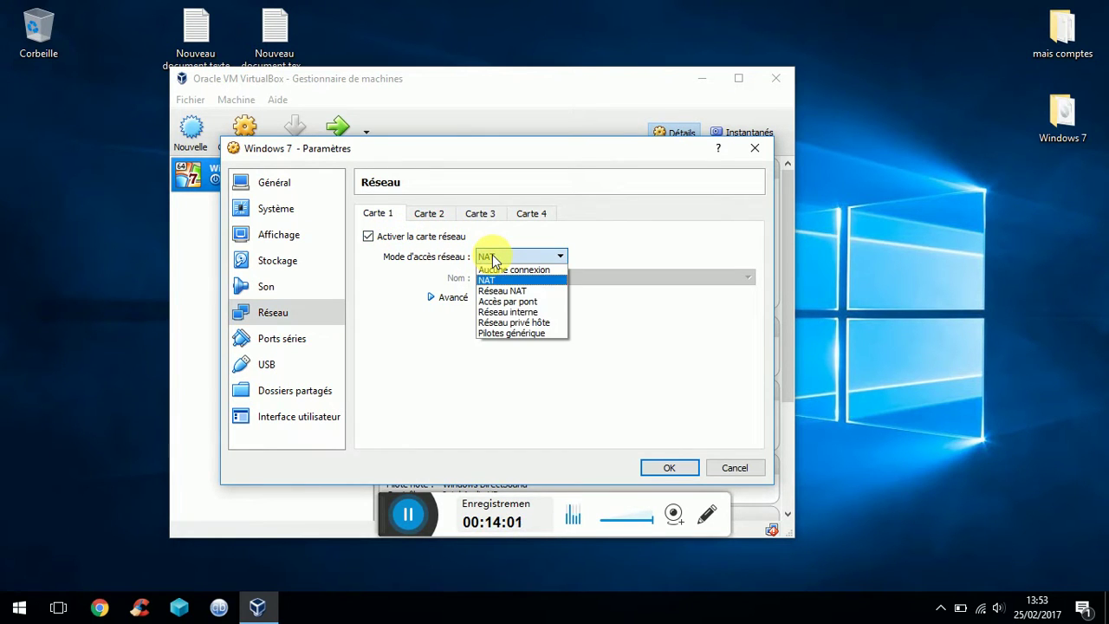
{"action": "left_click", "coordinate": [494, 260]}
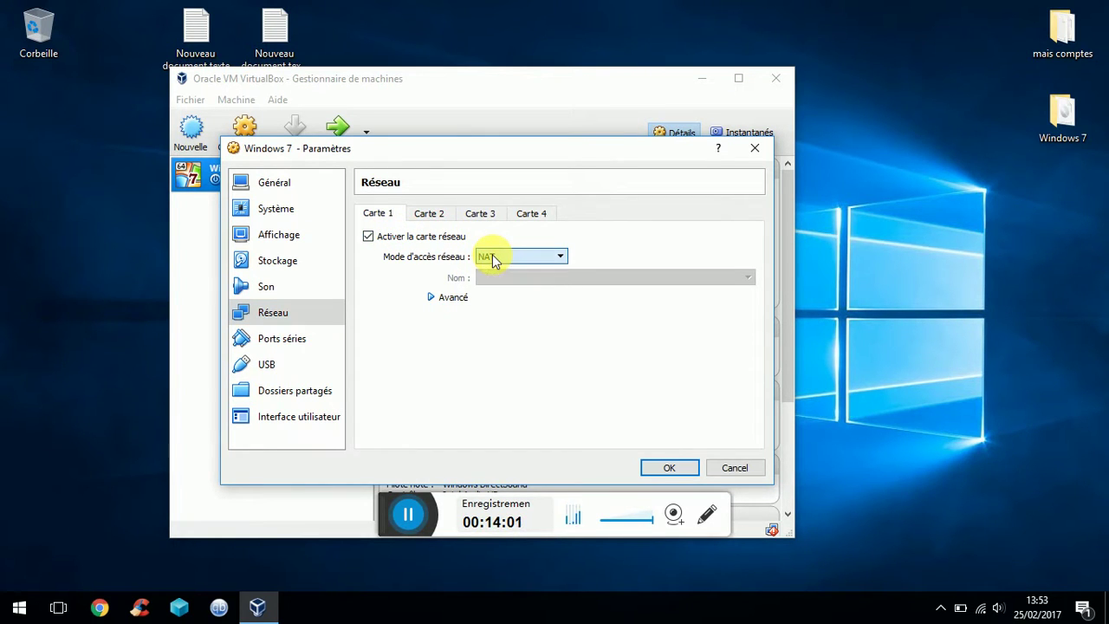
{"action": "left_click", "coordinate": [433, 298]}
{"action": "left_click", "coordinate": [431, 298]}
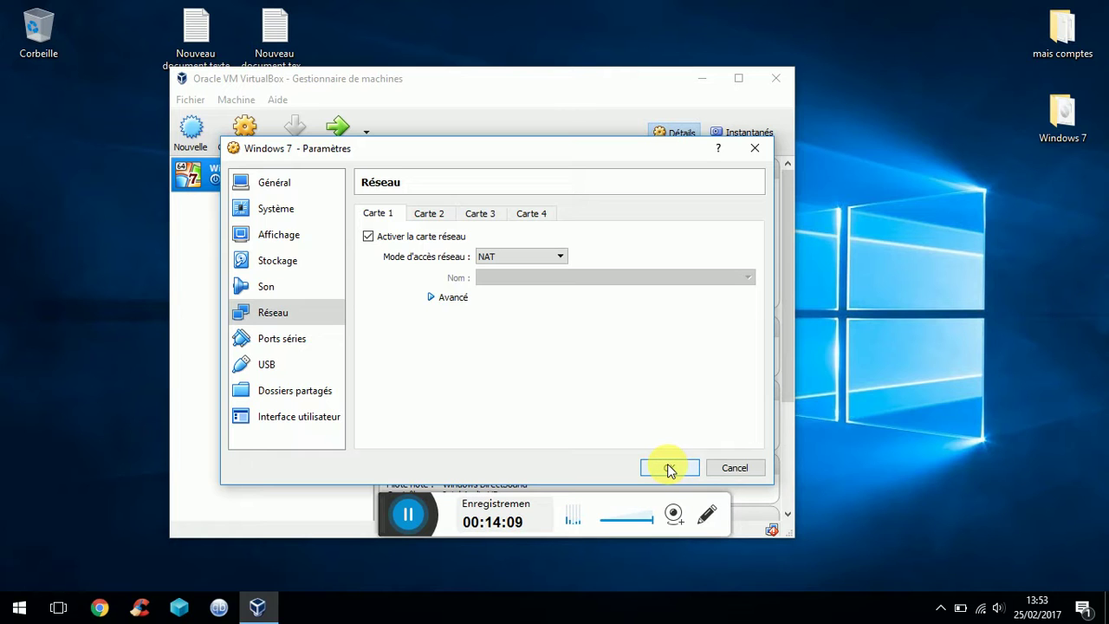
Step: Try the Accès par pont mode on network adapter 1, restore NAT and save the machine's settings
{"action": "left_click", "coordinate": [491, 255]}
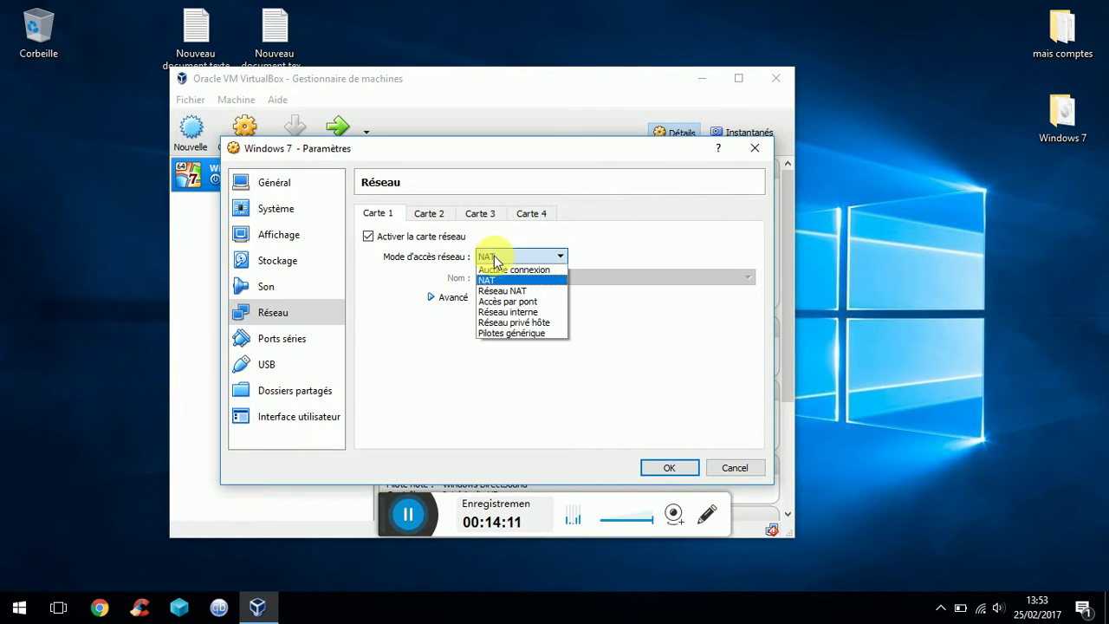
{"action": "left_click", "coordinate": [507, 301]}
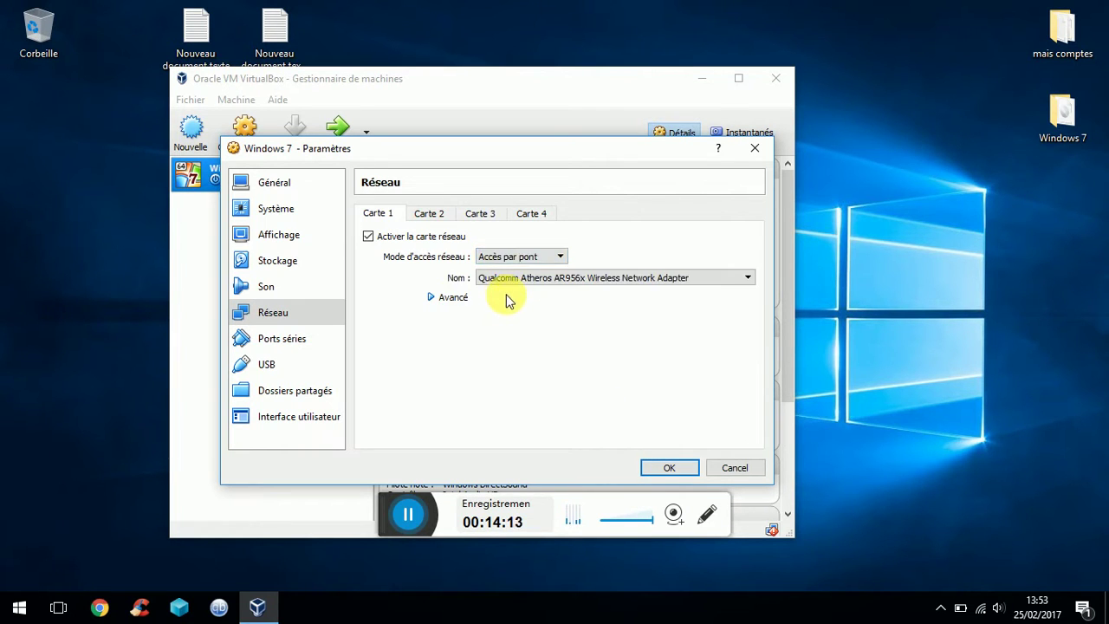
{"action": "left_click", "coordinate": [506, 286]}
{"action": "left_click", "coordinate": [506, 286]}
{"action": "left_click", "coordinate": [491, 256]}
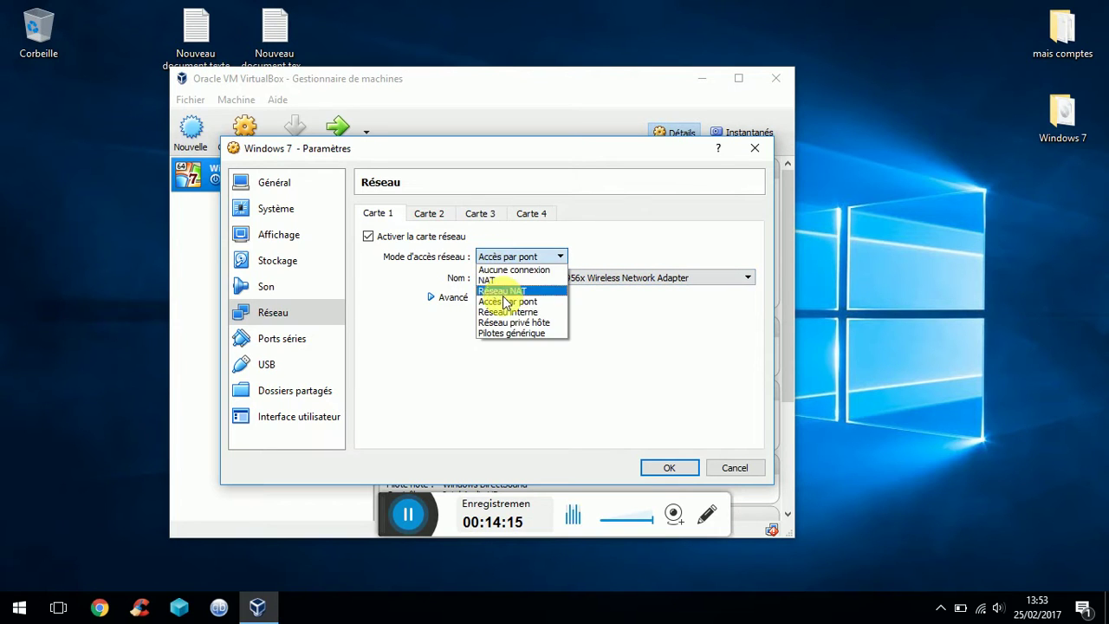
{"action": "left_click", "coordinate": [487, 280]}
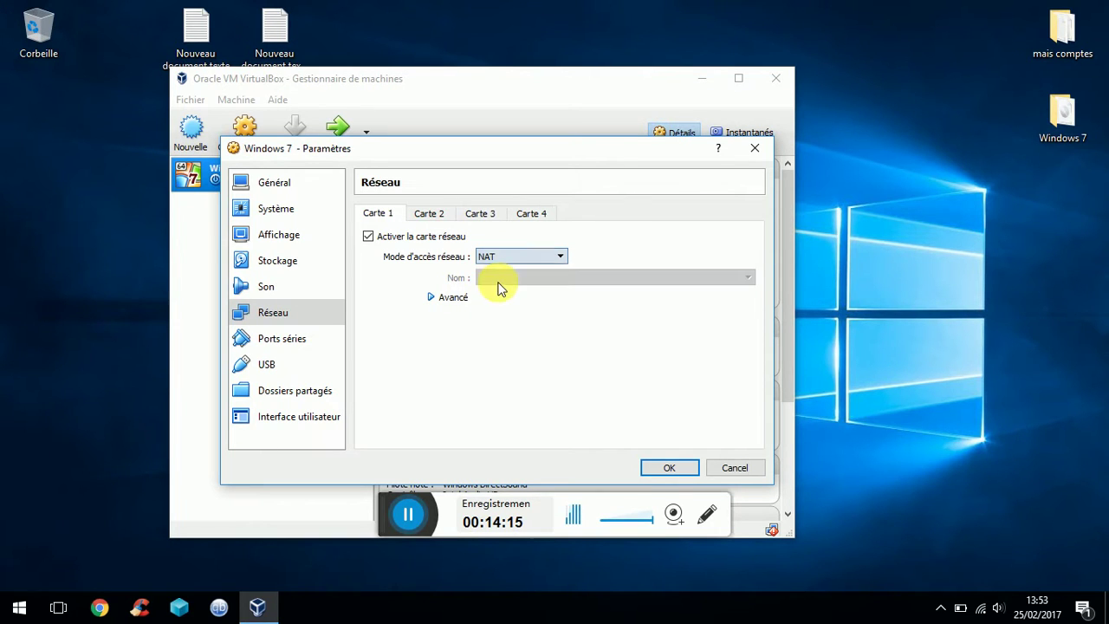
{"action": "left_click", "coordinate": [669, 468]}
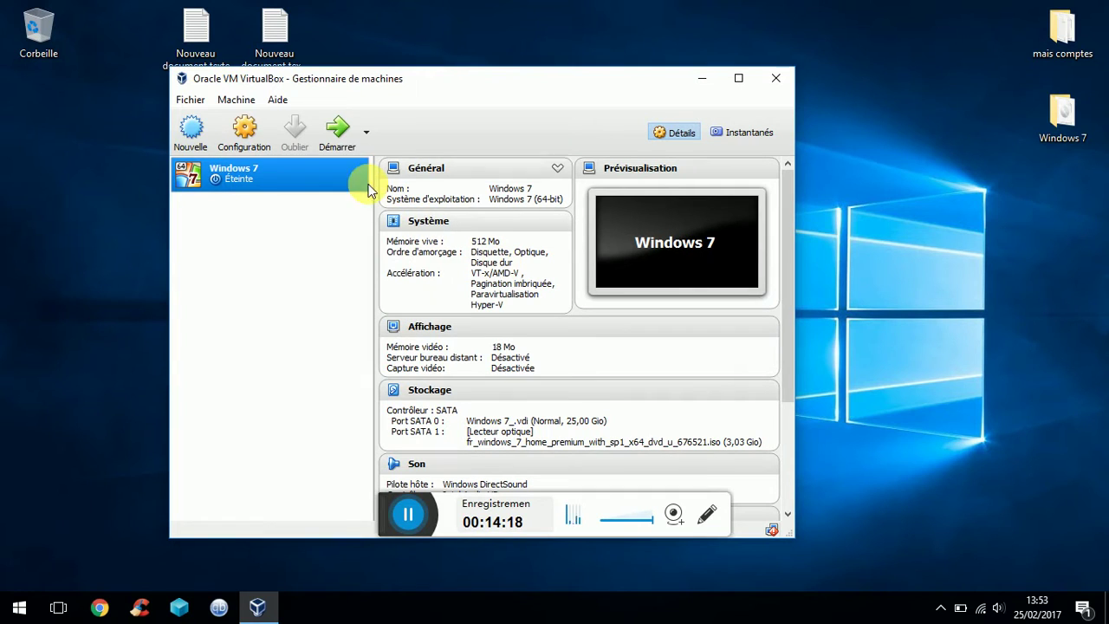
Step: Start the Windows 7 virtual machine and minimize the manager window
{"action": "left_click", "coordinate": [337, 137]}
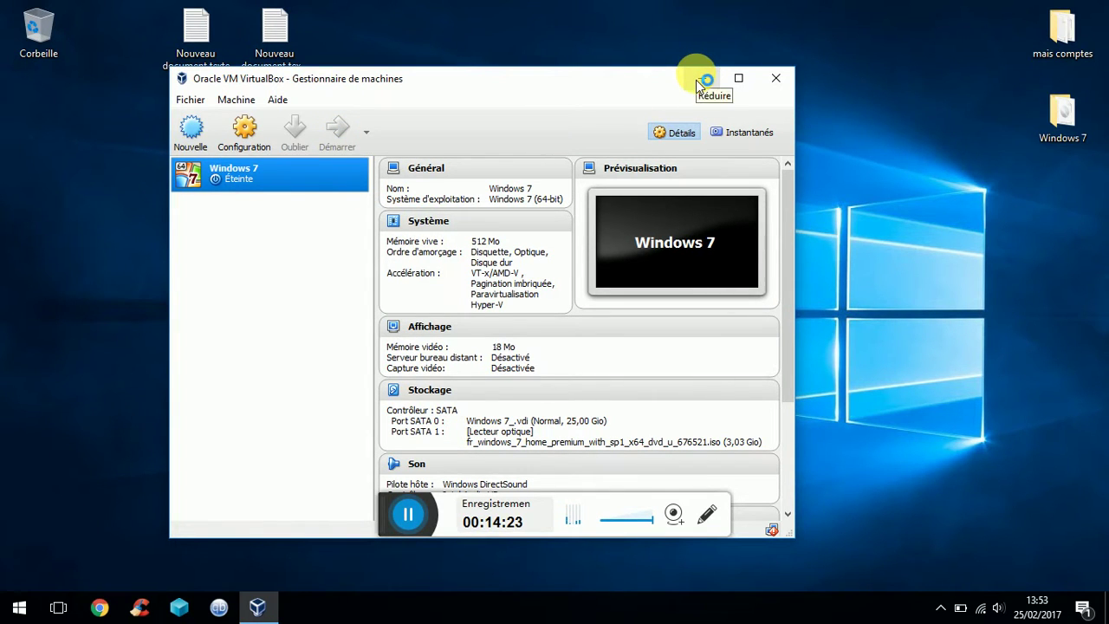
{"action": "left_click", "coordinate": [698, 80]}
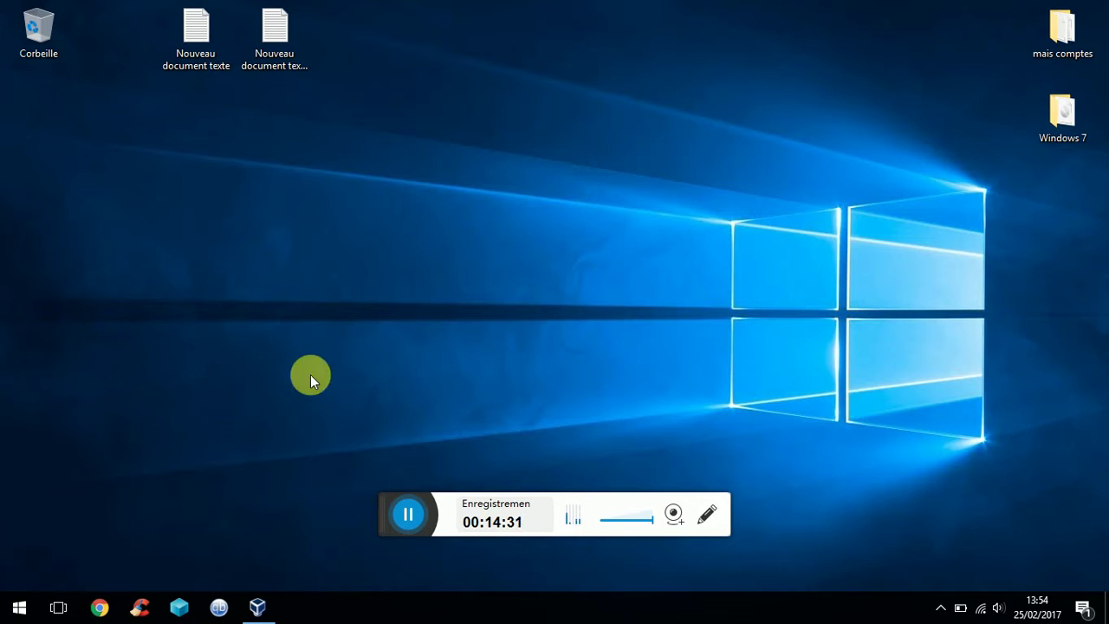
Step: Examine the host computer's adapters in the Control Panel's network connections and close both windows
{"action": "right_click", "coordinate": [7, 610]}
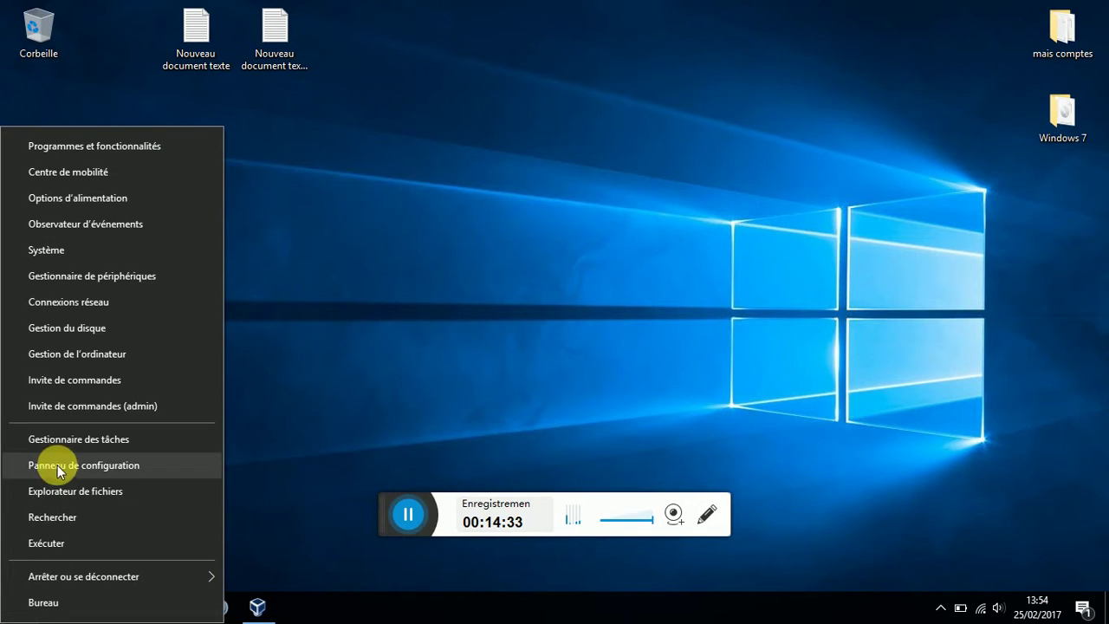
{"action": "left_click", "coordinate": [57, 465]}
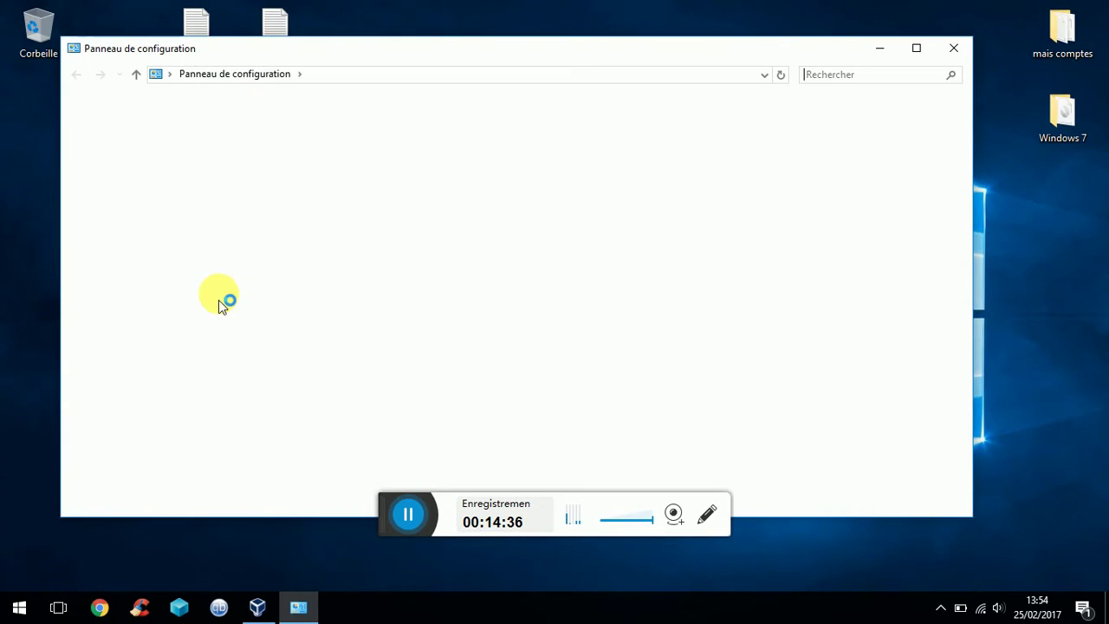
{"action": "left_click", "coordinate": [290, 249]}
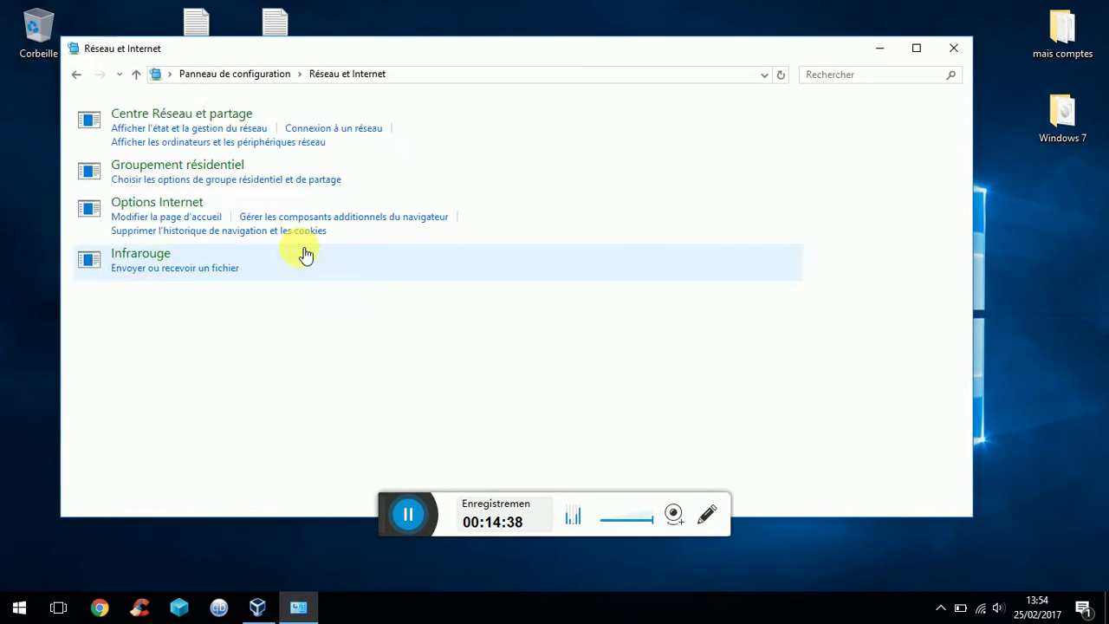
{"action": "left_click", "coordinate": [318, 130]}
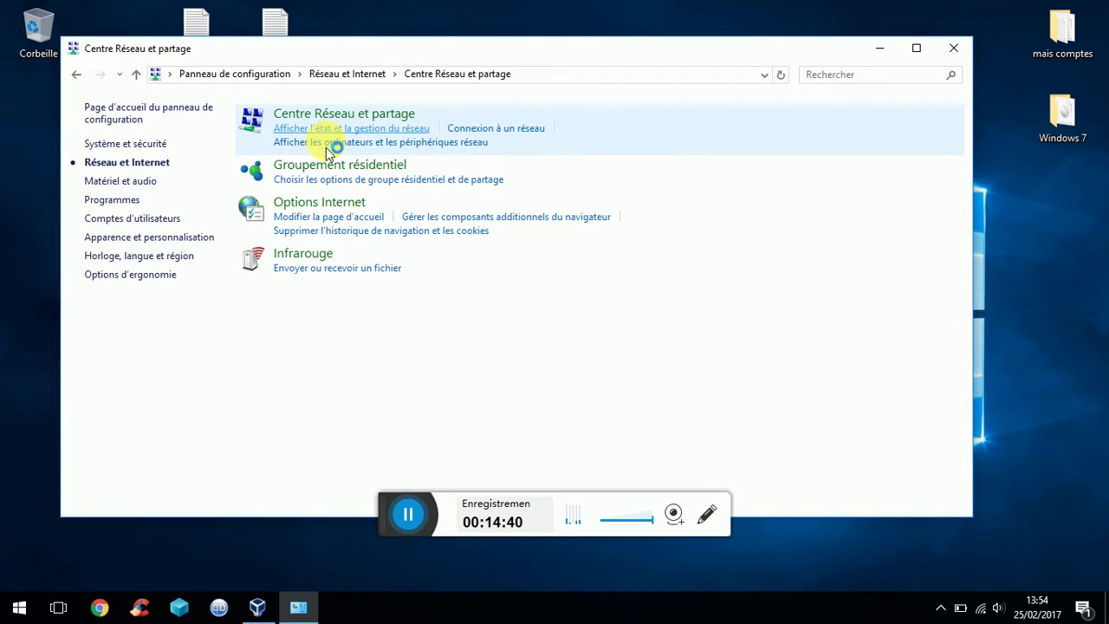
{"action": "left_click", "coordinate": [206, 154]}
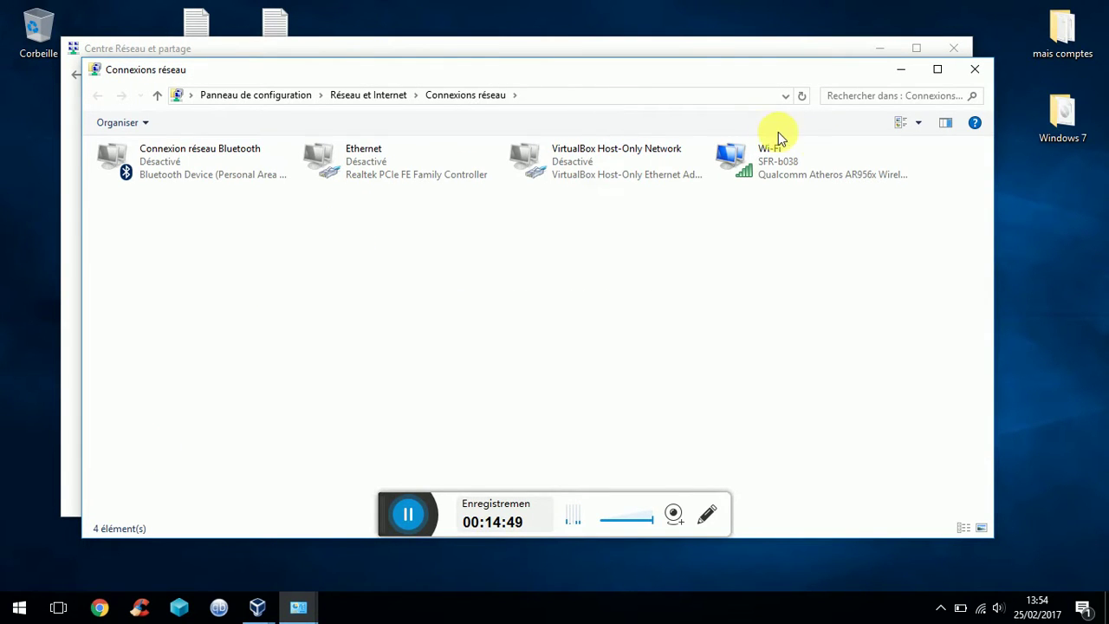
{"action": "left_click", "coordinate": [980, 69]}
{"action": "left_click", "coordinate": [962, 54]}
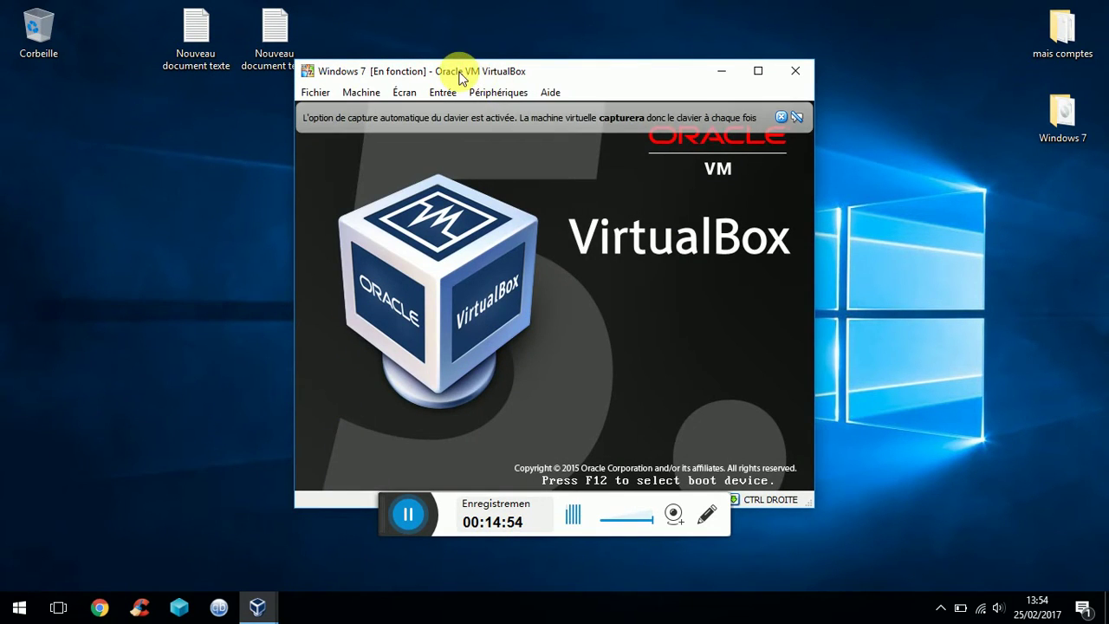
Step: Reposition the running Windows 7 machine's window on the desktop, keeping it clear of the recording toolbar
{"action": "left_click_drag", "start_coordinate": [479, 74], "coordinate": [396, 48]}
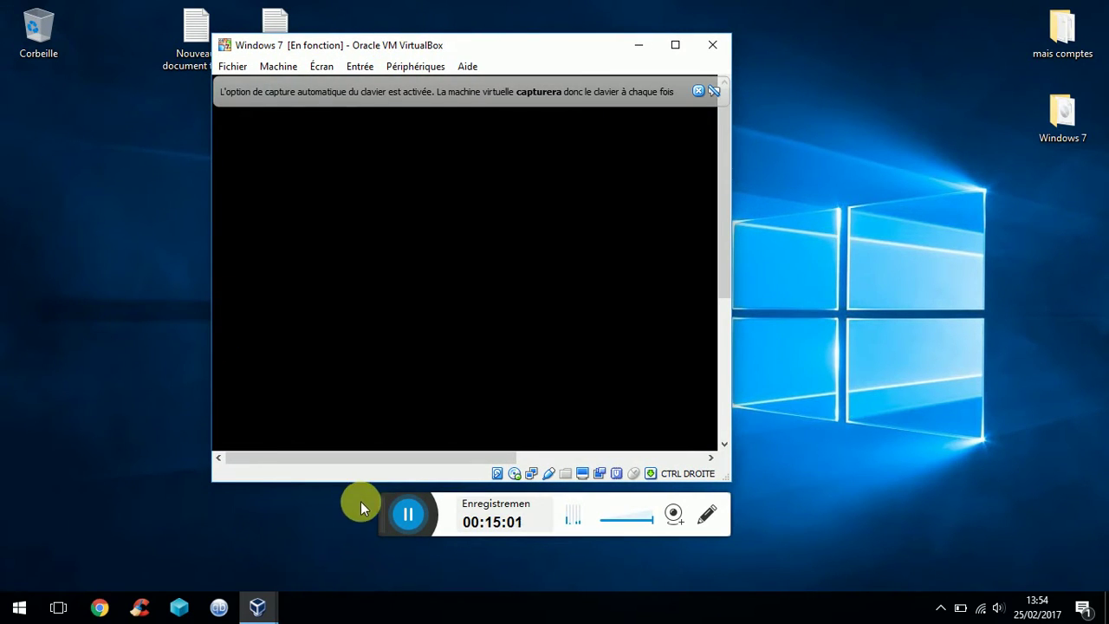
{"action": "left_click_drag", "start_coordinate": [387, 513], "coordinate": [360, 546]}
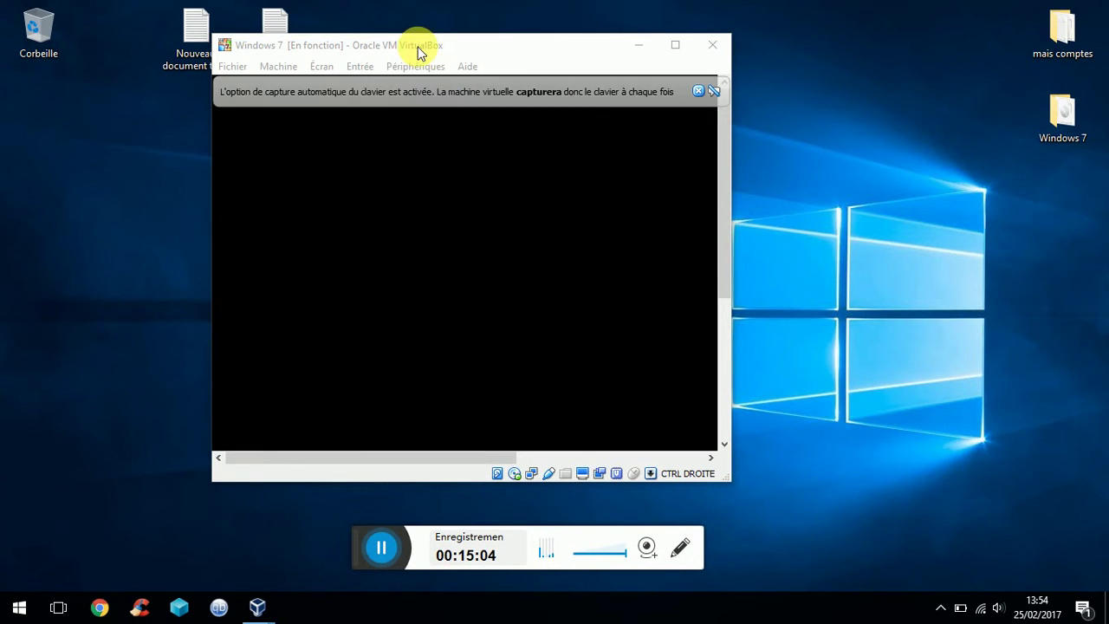
{"action": "left_click_drag", "start_coordinate": [424, 50], "coordinate": [526, 54]}
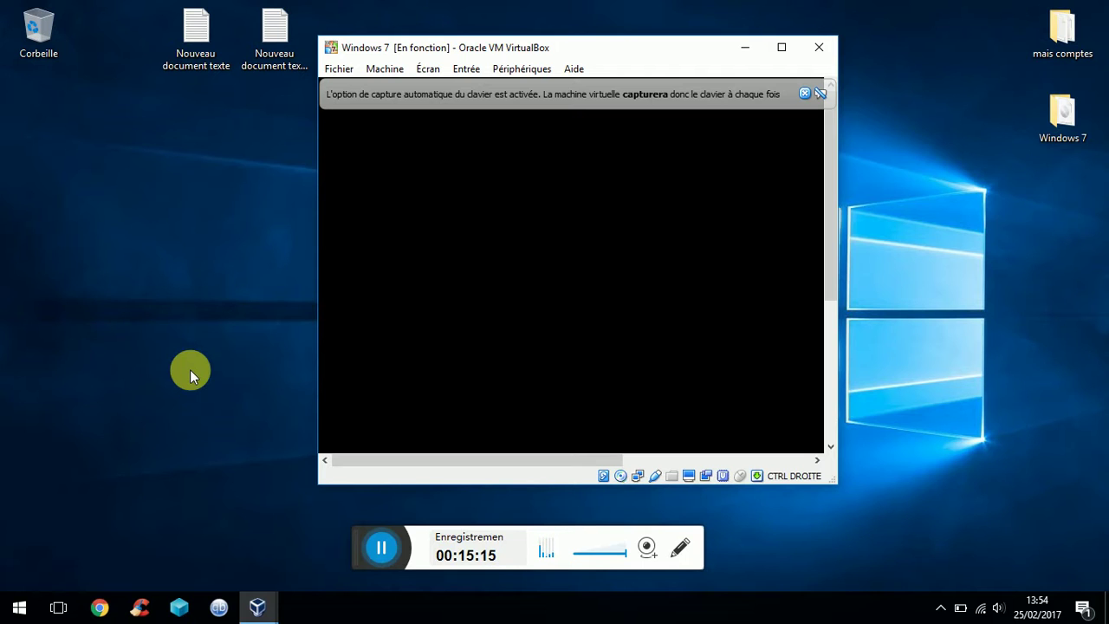
{"action": "left_click", "coordinate": [425, 68]}
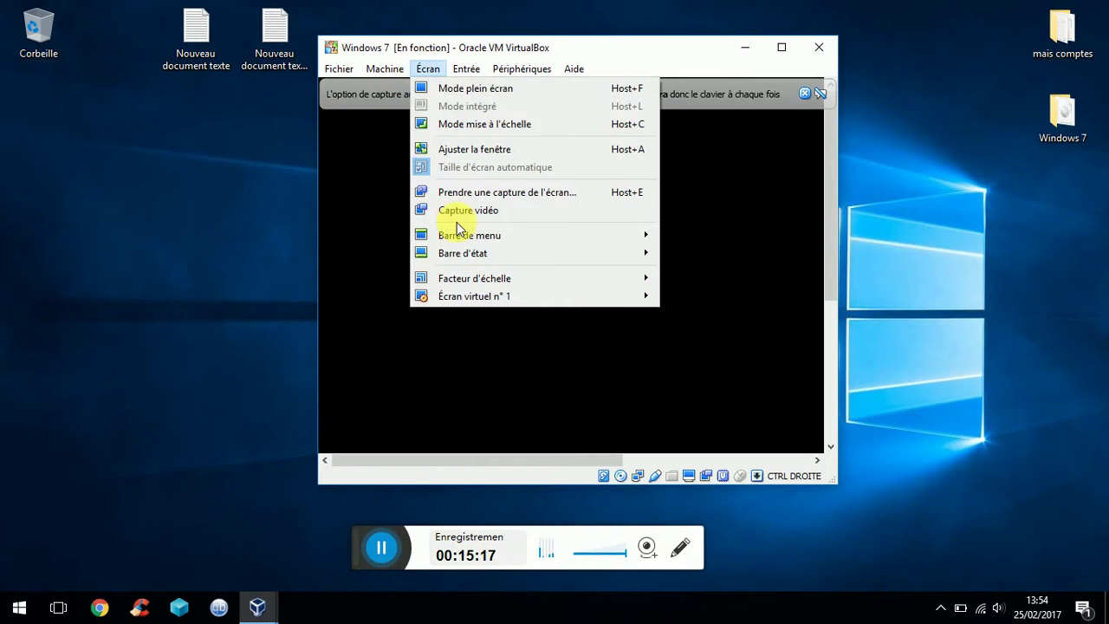
{"action": "mouse_move", "coordinate": [483, 255]}
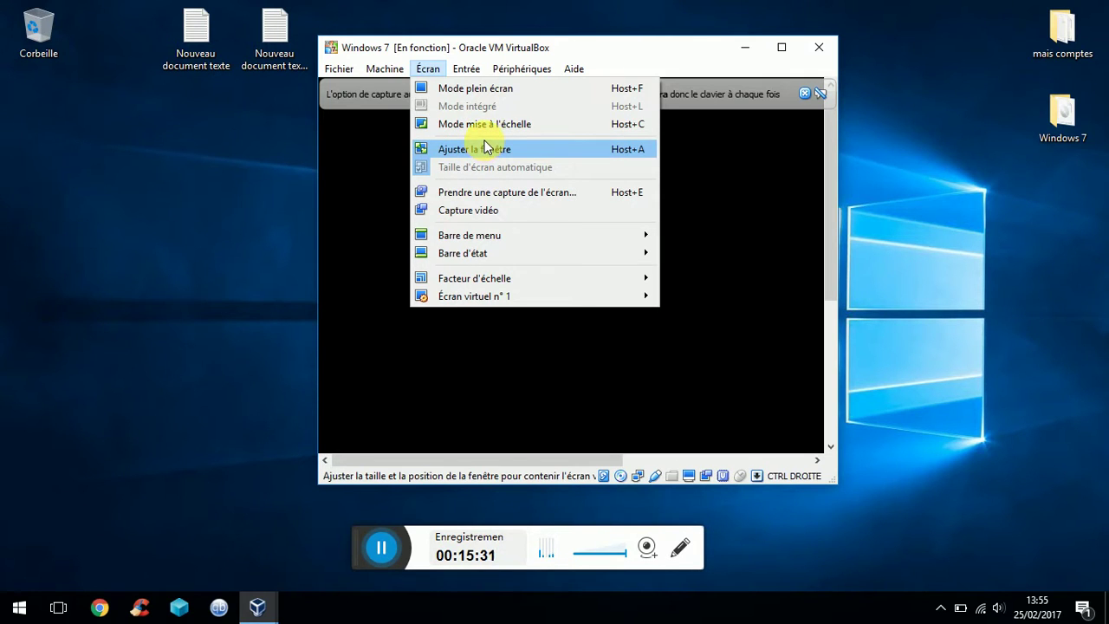
{"action": "left_click", "coordinate": [467, 70]}
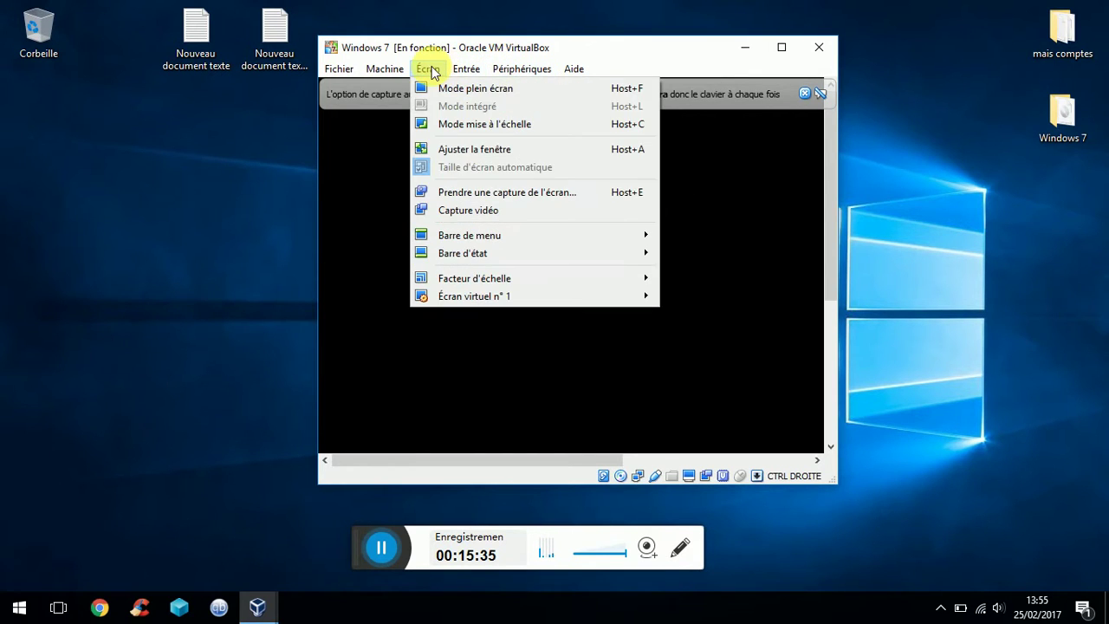
{"action": "mouse_move", "coordinate": [400, 71]}
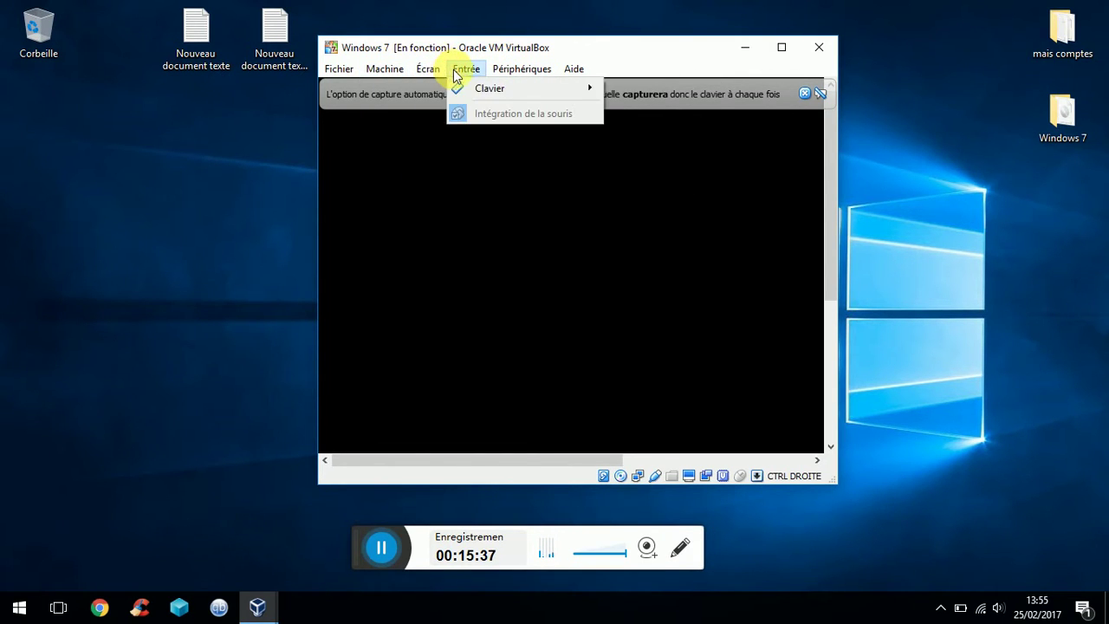
{"action": "mouse_move", "coordinate": [501, 76]}
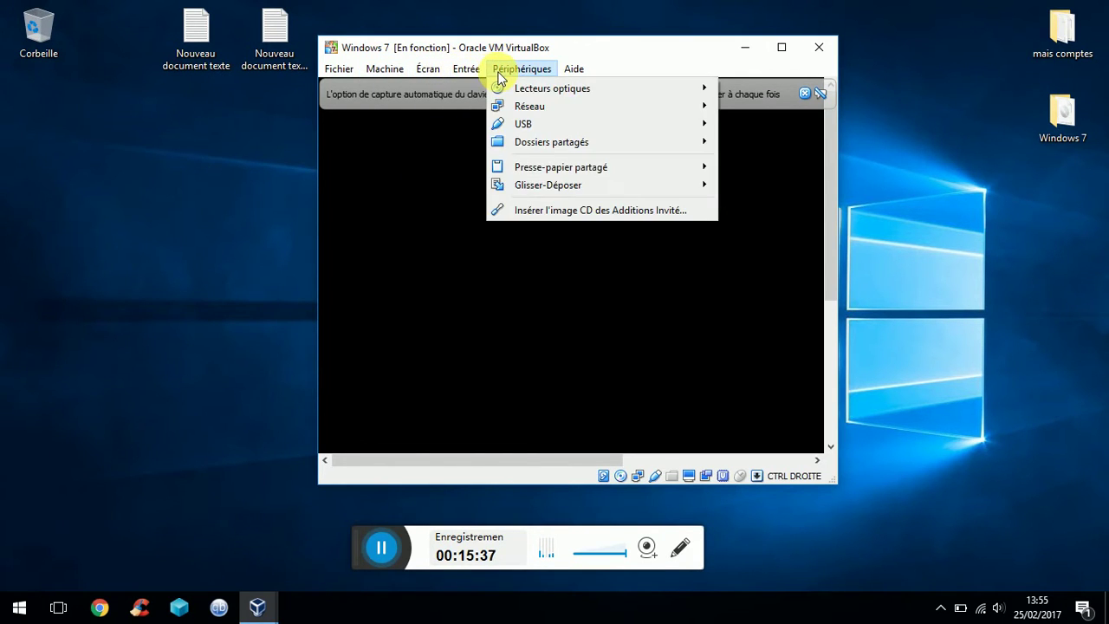
{"action": "left_click", "coordinate": [431, 52]}
{"action": "left_click_drag", "start_coordinate": [429, 47], "coordinate": [455, 52]}
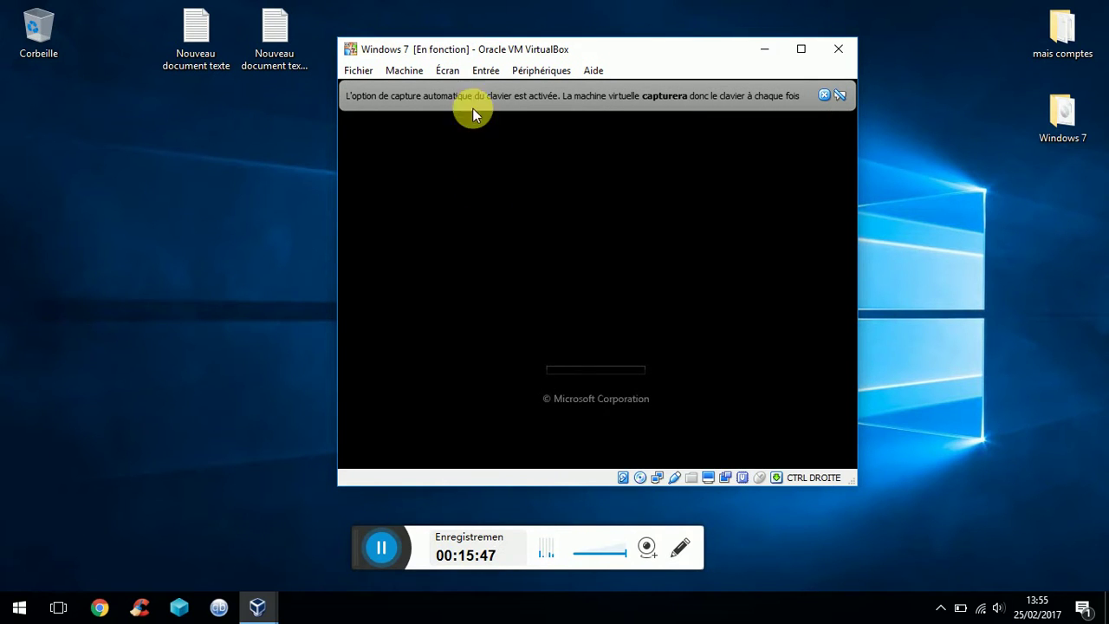
Step: Switch the running Windows 7 machine's display to scaled mode and accept the mode change
{"action": "left_click", "coordinate": [447, 70]}
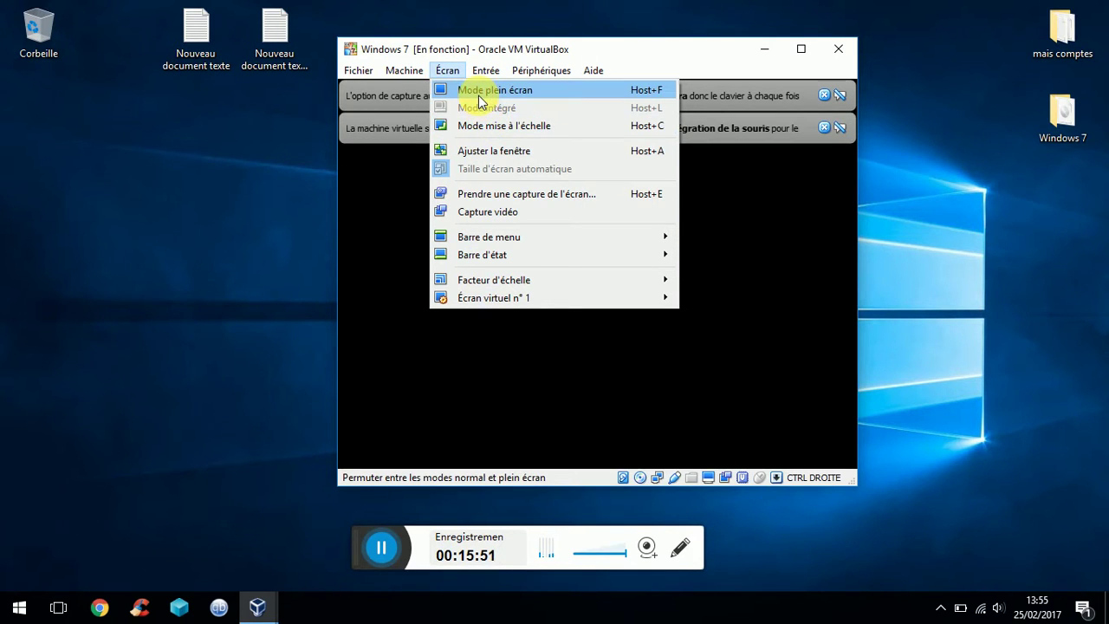
{"action": "left_click", "coordinate": [483, 126]}
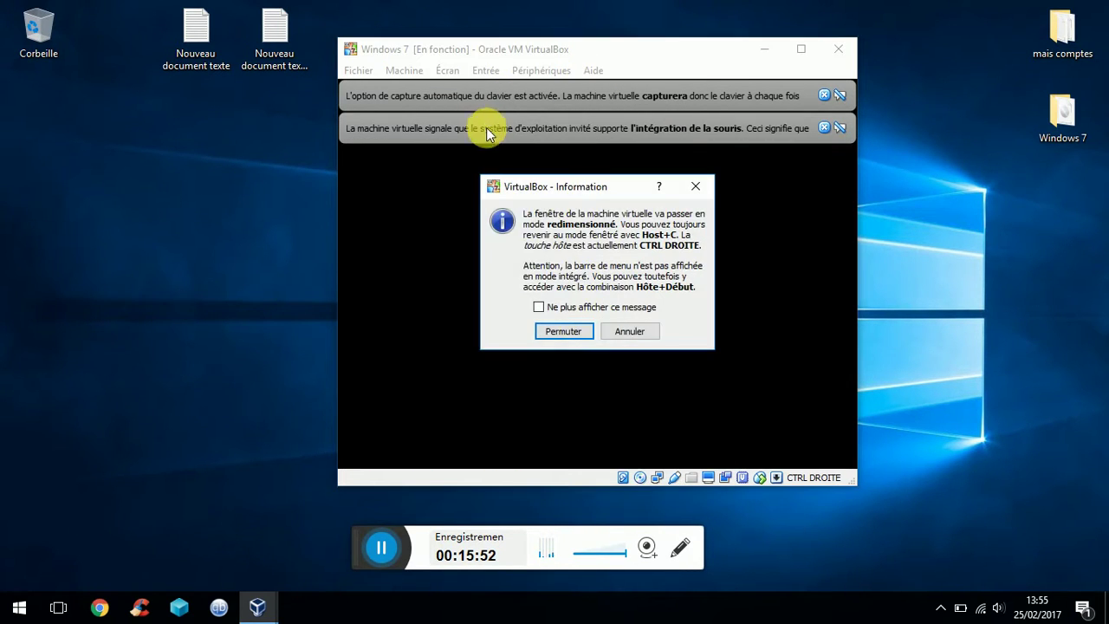
{"action": "left_click", "coordinate": [552, 331]}
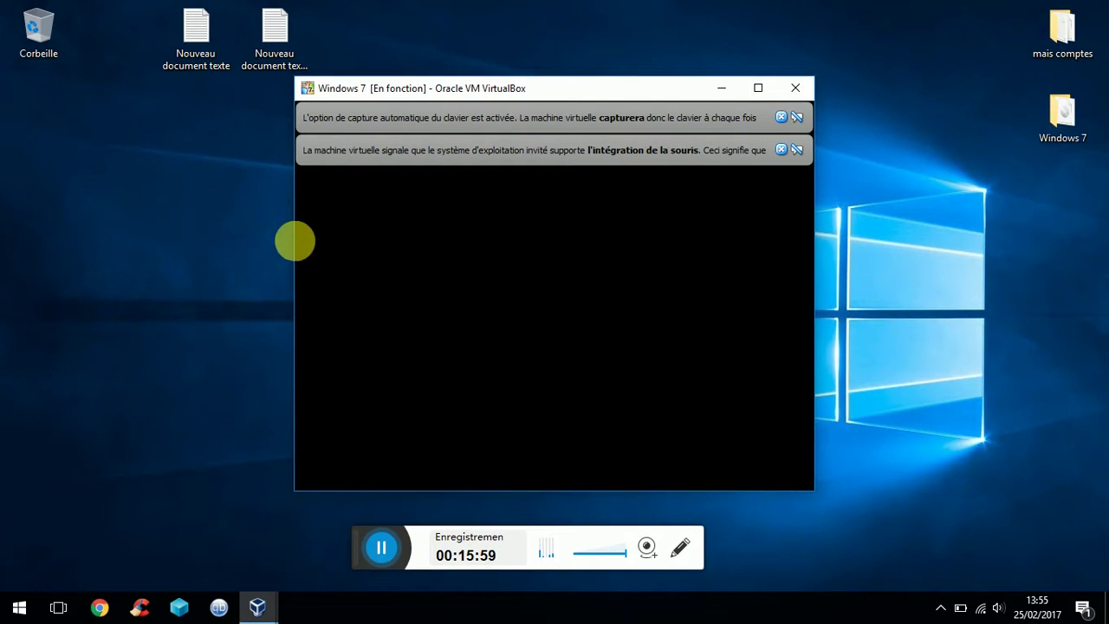
Step: Enlarge the scaled machine window to nearly the full desktop width, make it taller and dismiss the mouse integration message
{"action": "left_click_drag", "start_coordinate": [298, 245], "coordinate": [44, 216]}
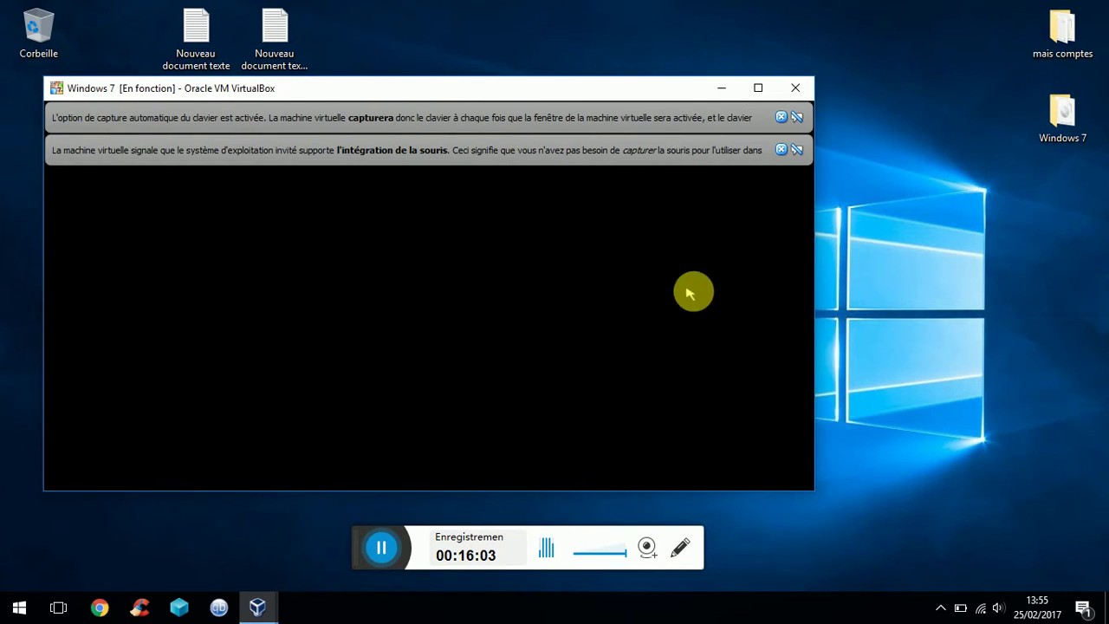
{"action": "left_click_drag", "start_coordinate": [825, 285], "coordinate": [1023, 267]}
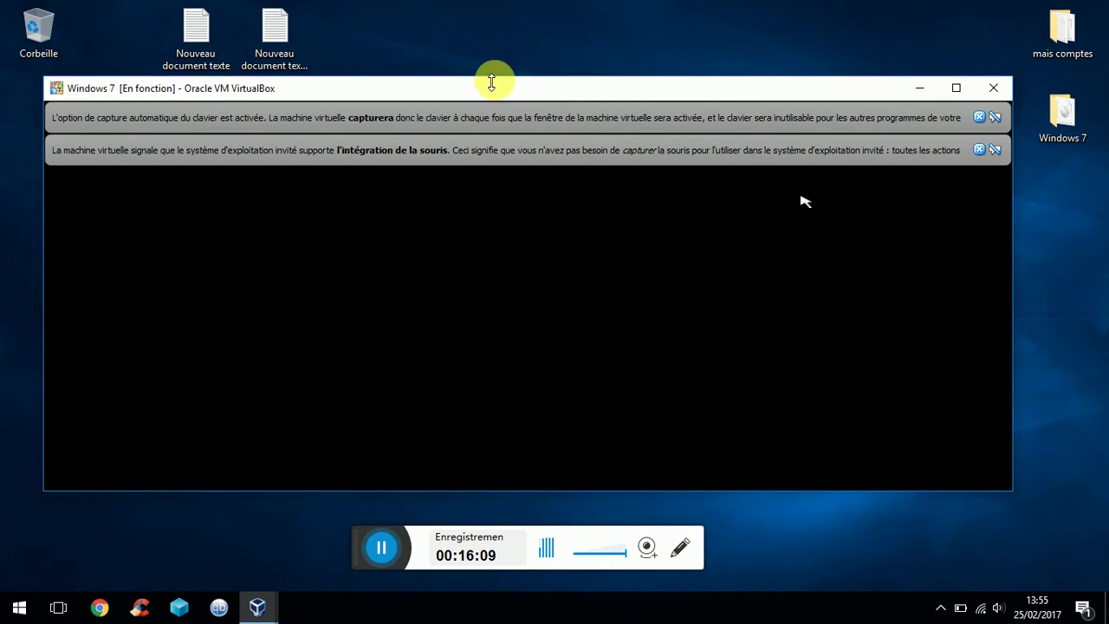
{"action": "left_click_drag", "start_coordinate": [491, 78], "coordinate": [475, 37]}
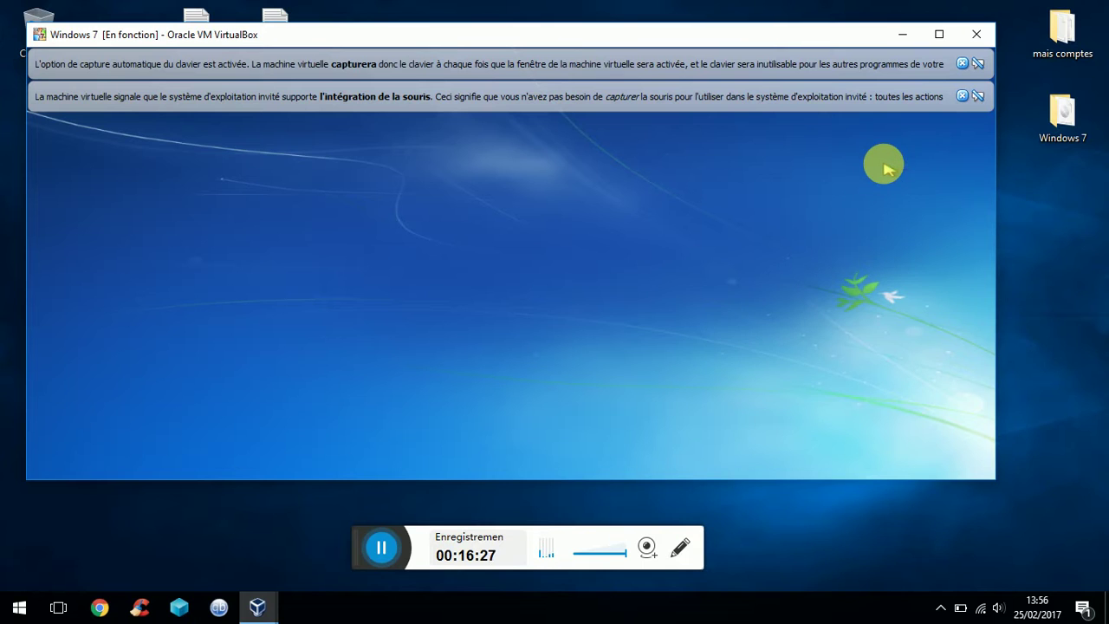
{"action": "left_click", "coordinate": [963, 97]}
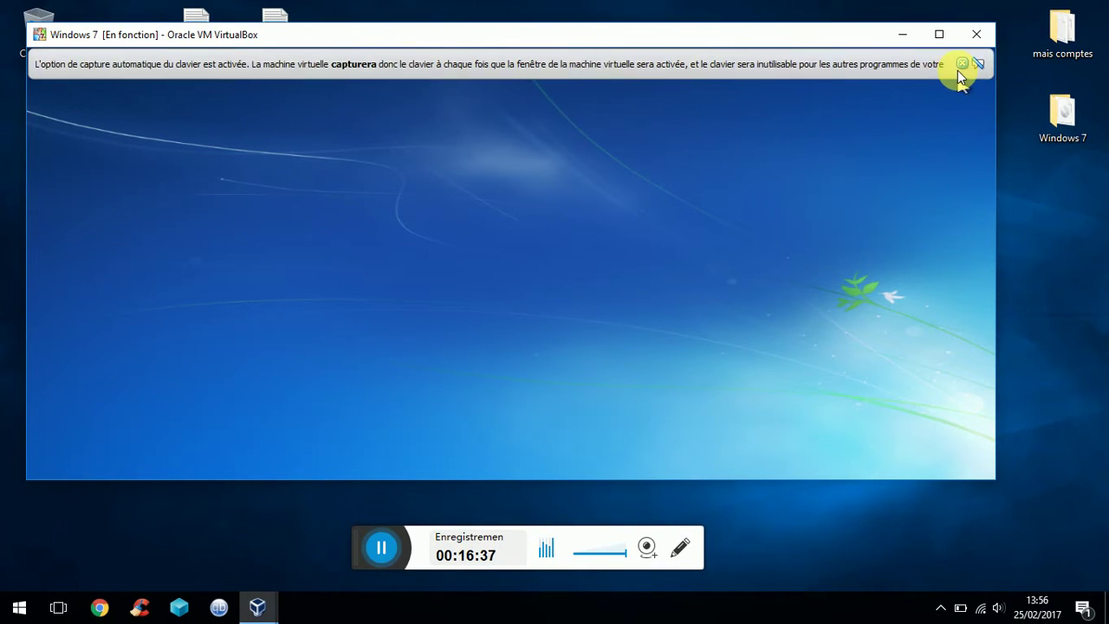
Step: Dismiss the keyboard capture message, accept the French language, format and keyboard settings, and start the Windows 7 installation
{"action": "left_click", "coordinate": [962, 64]}
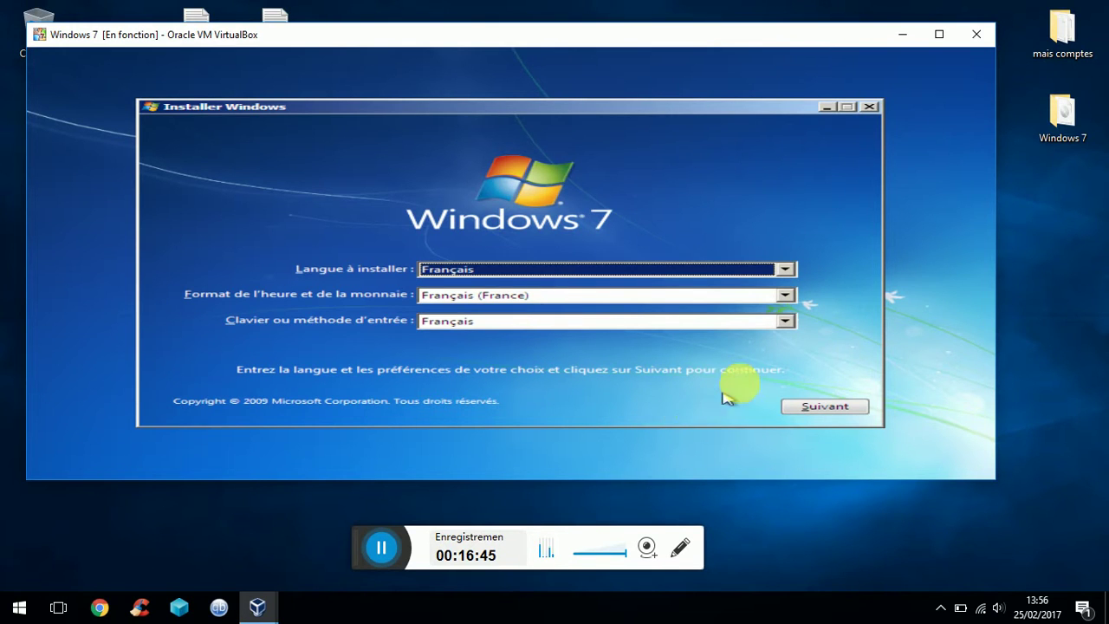
{"action": "left_click", "coordinate": [813, 408]}
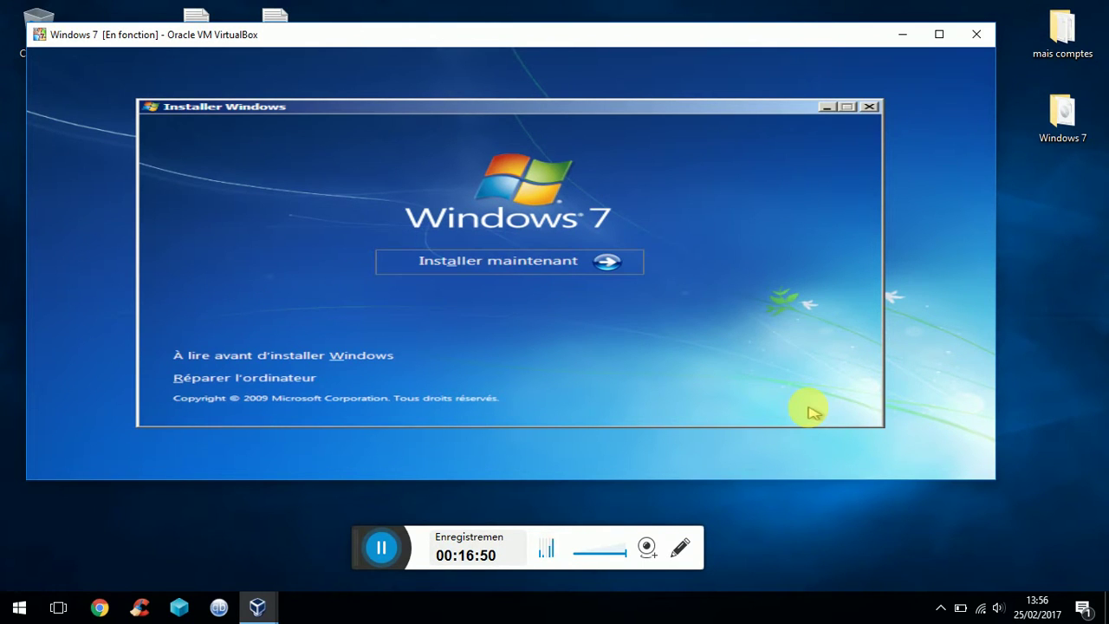
{"action": "left_click", "coordinate": [535, 267]}
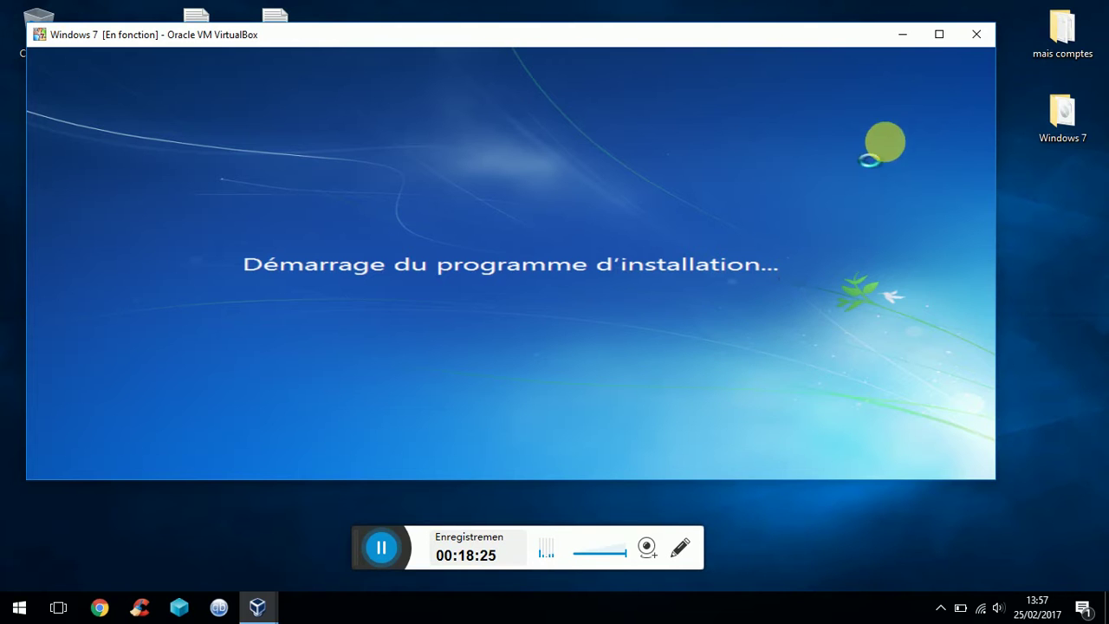
Step: Maximize the machine window and accept the Windows 7 Édition Familiale Premium licence terms
{"action": "left_click", "coordinate": [940, 33]}
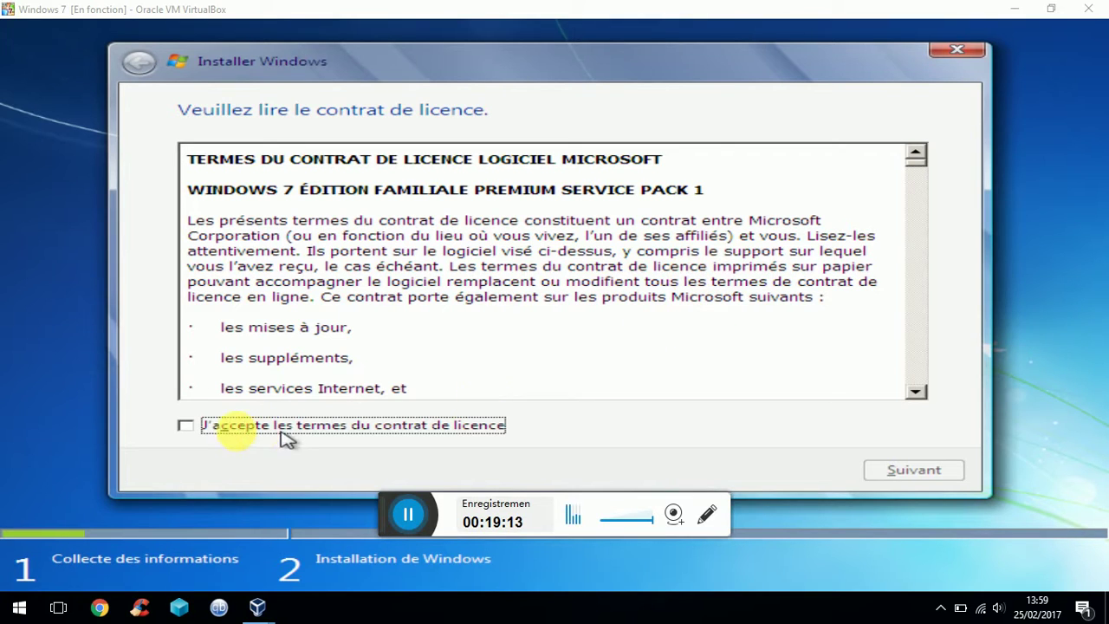
{"action": "left_click", "coordinate": [187, 427]}
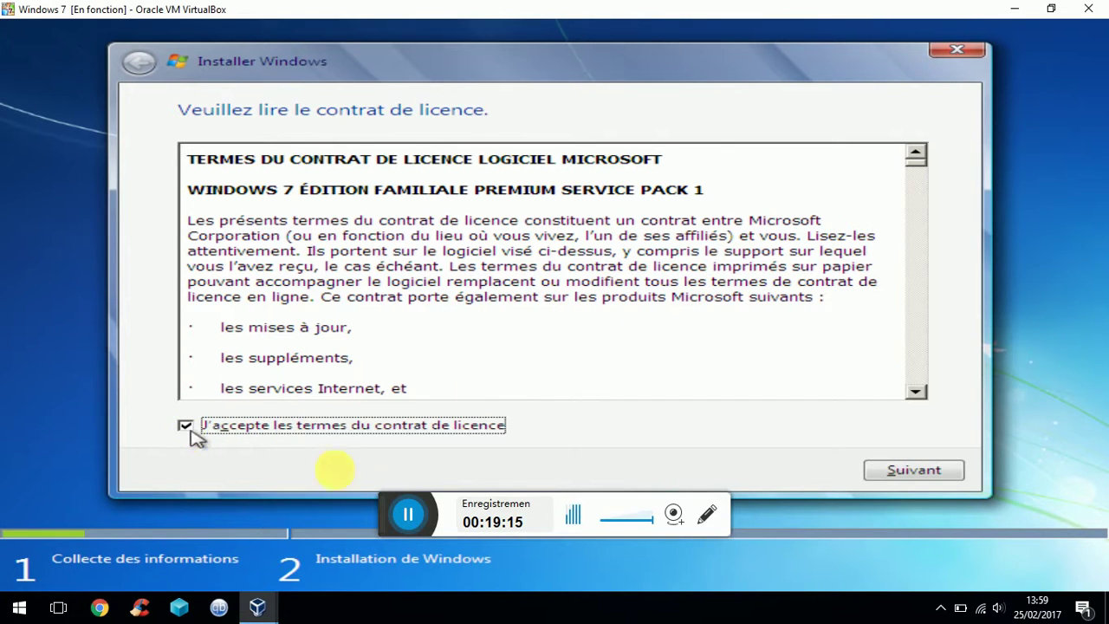
{"action": "left_click", "coordinate": [904, 475]}
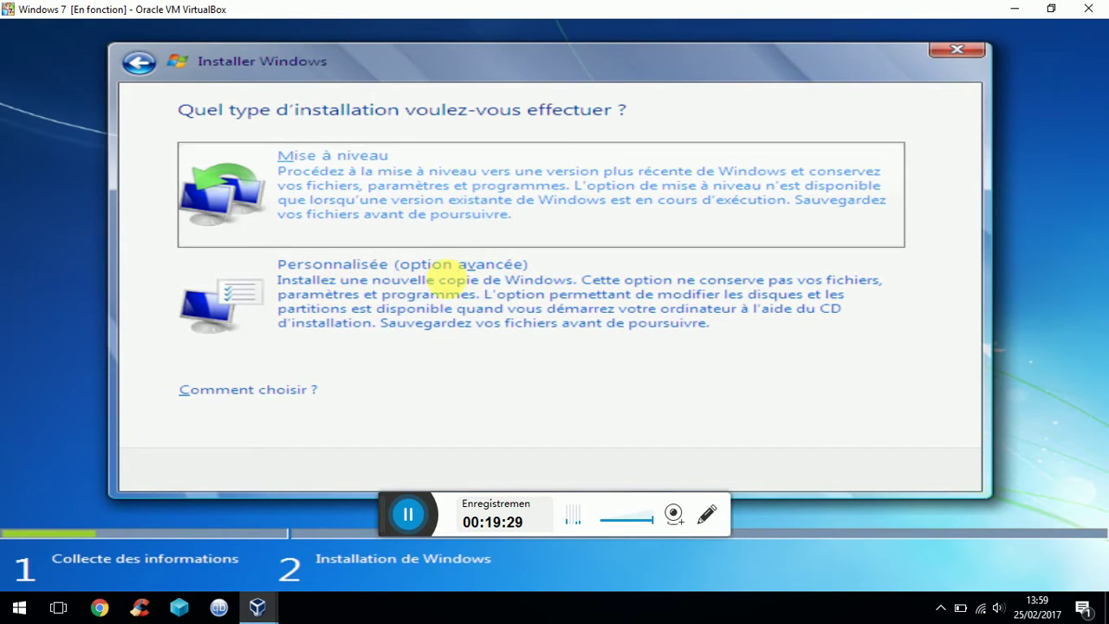
Step: Choose the custom installation type and install Windows on the unallocated space of disk 0
{"action": "left_click", "coordinate": [449, 279]}
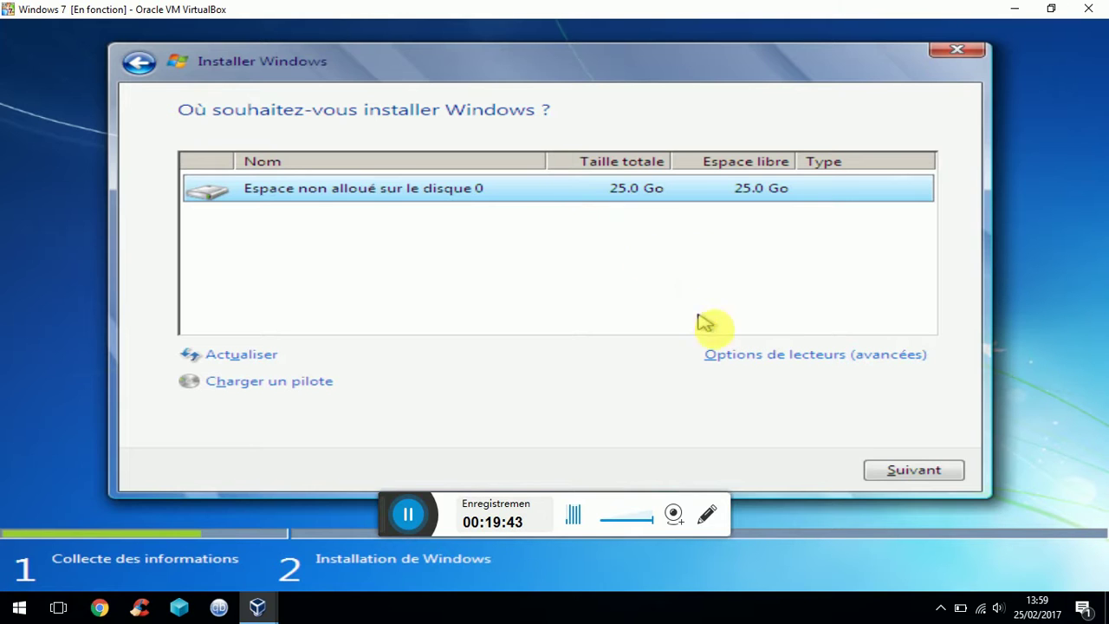
{"action": "left_click", "coordinate": [908, 466]}
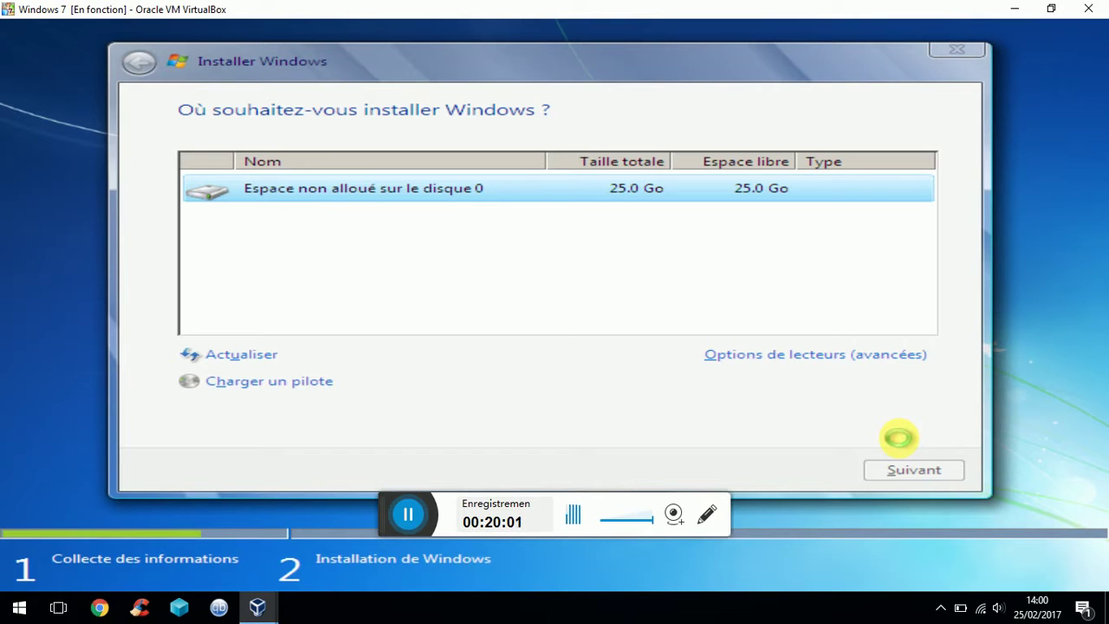
{"action": "left_click", "coordinate": [906, 468]}
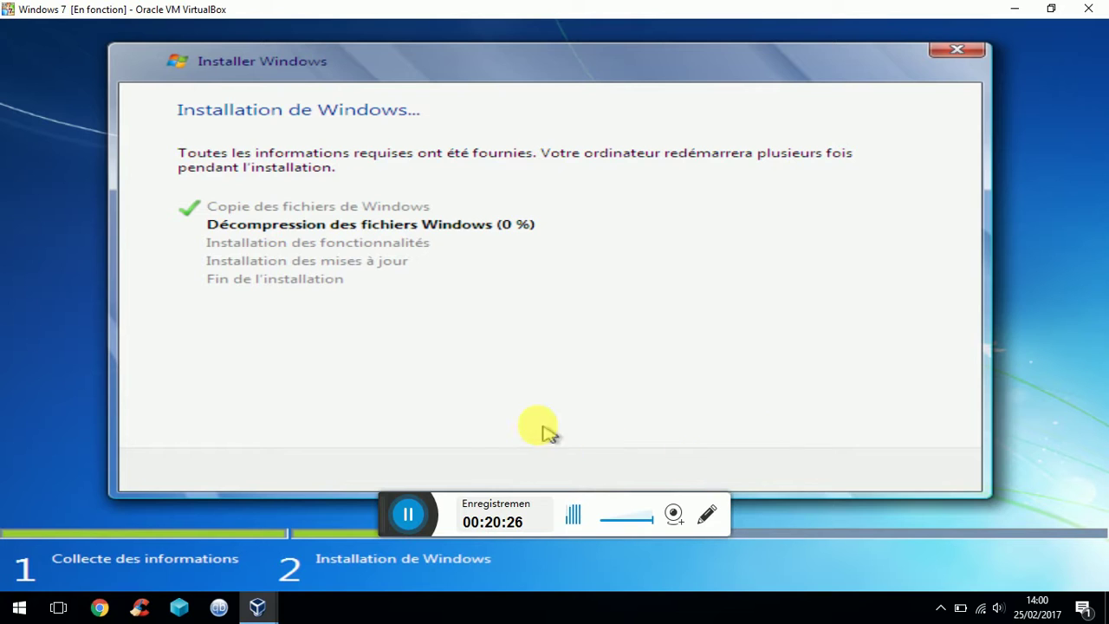
{"action": "left_click", "coordinate": [420, 506]}
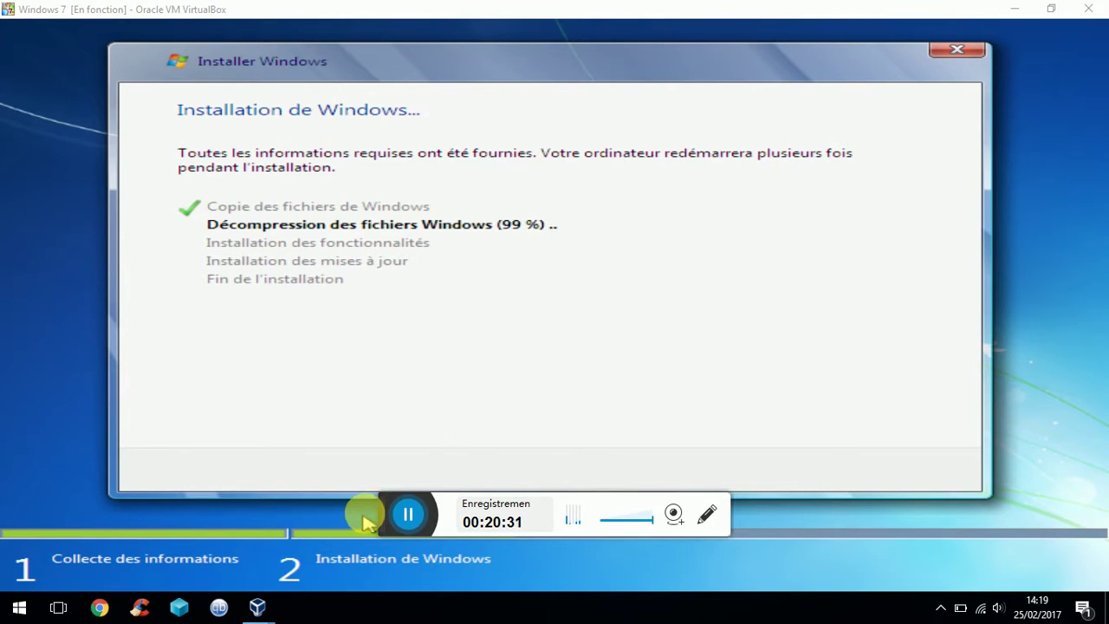
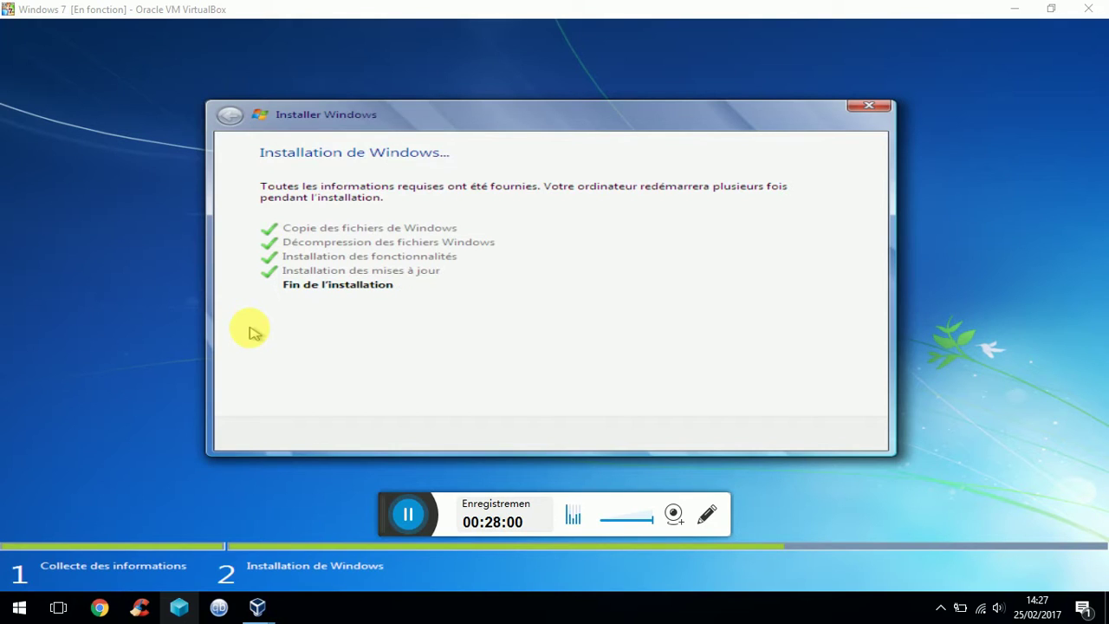
{"action": "left_click", "coordinate": [405, 513]}
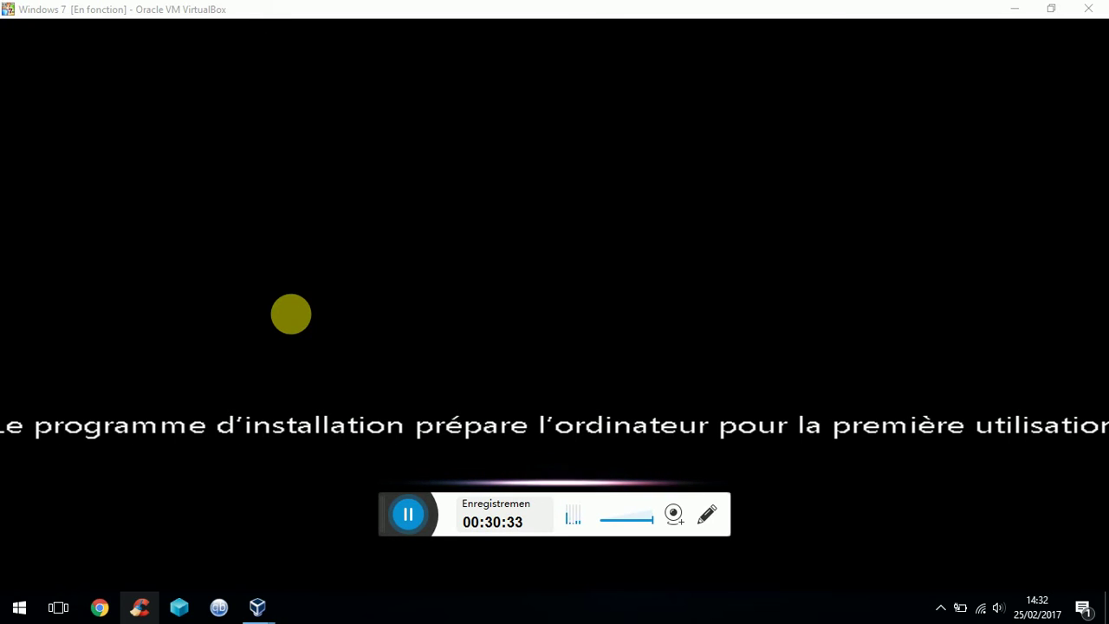
{"action": "left_click_drag", "start_coordinate": [408, 10], "coordinate": [451, 2]}
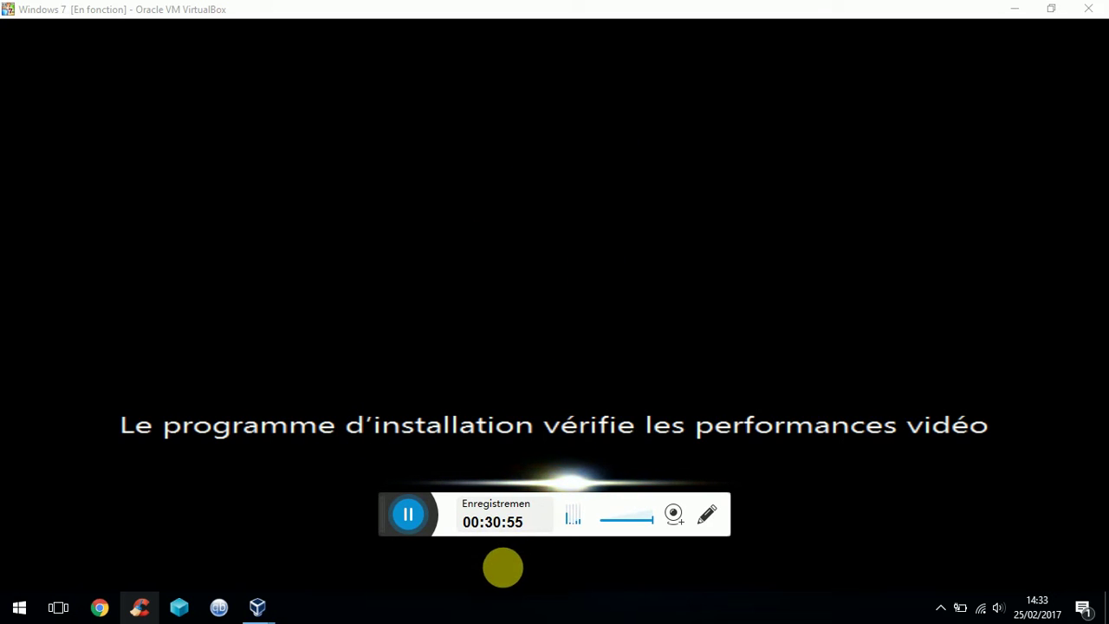
{"action": "left_click", "coordinate": [408, 518]}
{"action": "left_click", "coordinate": [366, 507]}
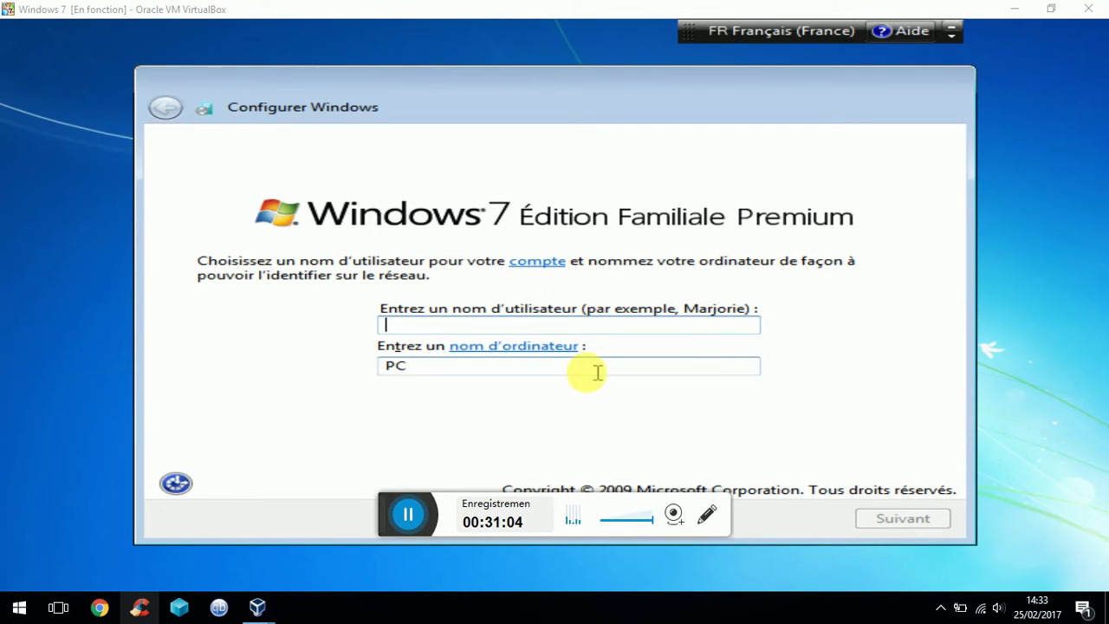
Step: Set the user name to Moi, keep the suggested computer name and leave the account password blank
{"action": "left_click", "coordinate": [482, 321]}
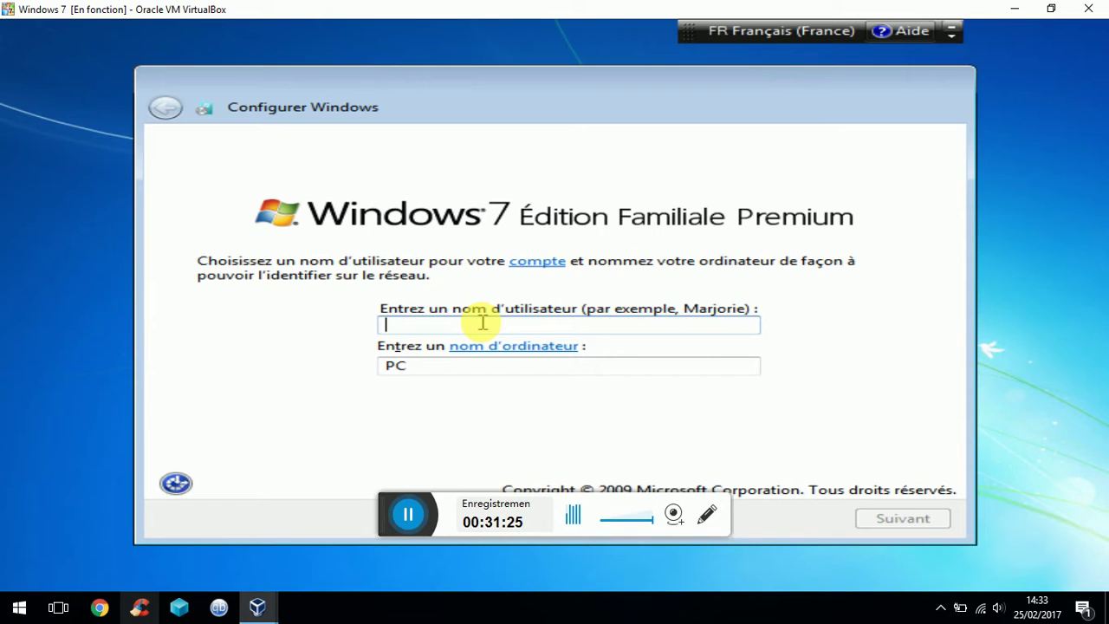
{"action": "type", "text": "Moi"}
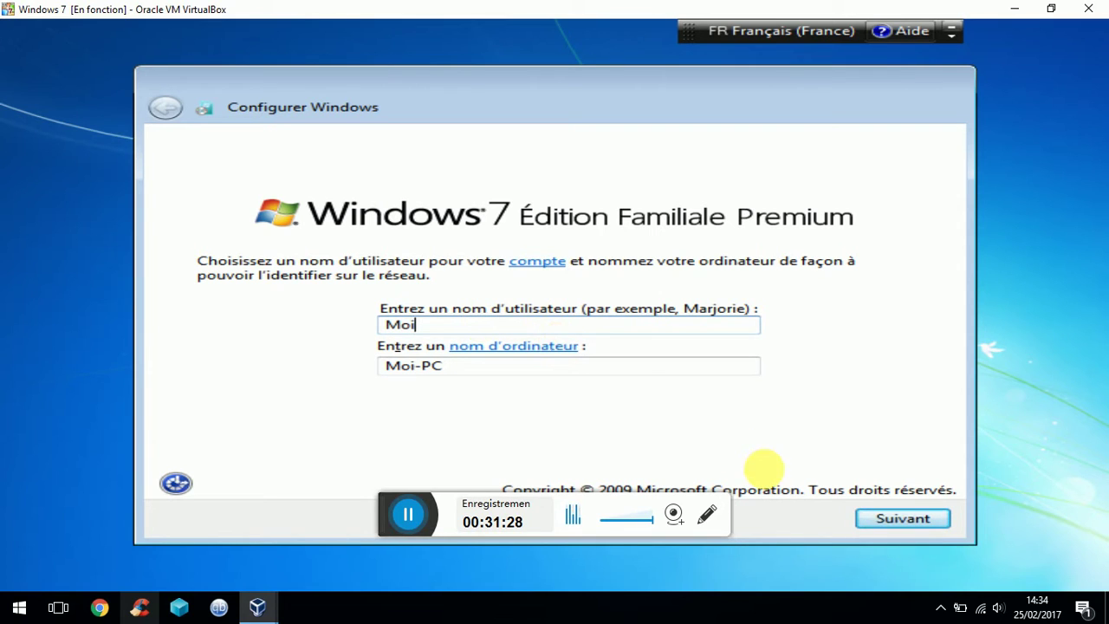
{"action": "left_click", "coordinate": [893, 521]}
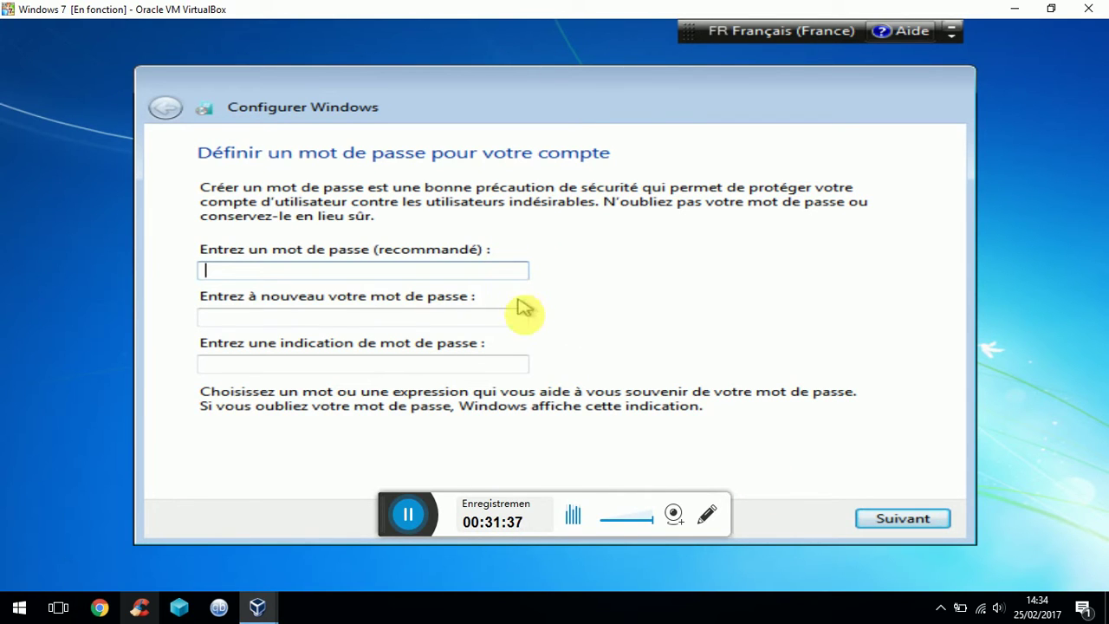
{"action": "left_click", "coordinate": [905, 520]}
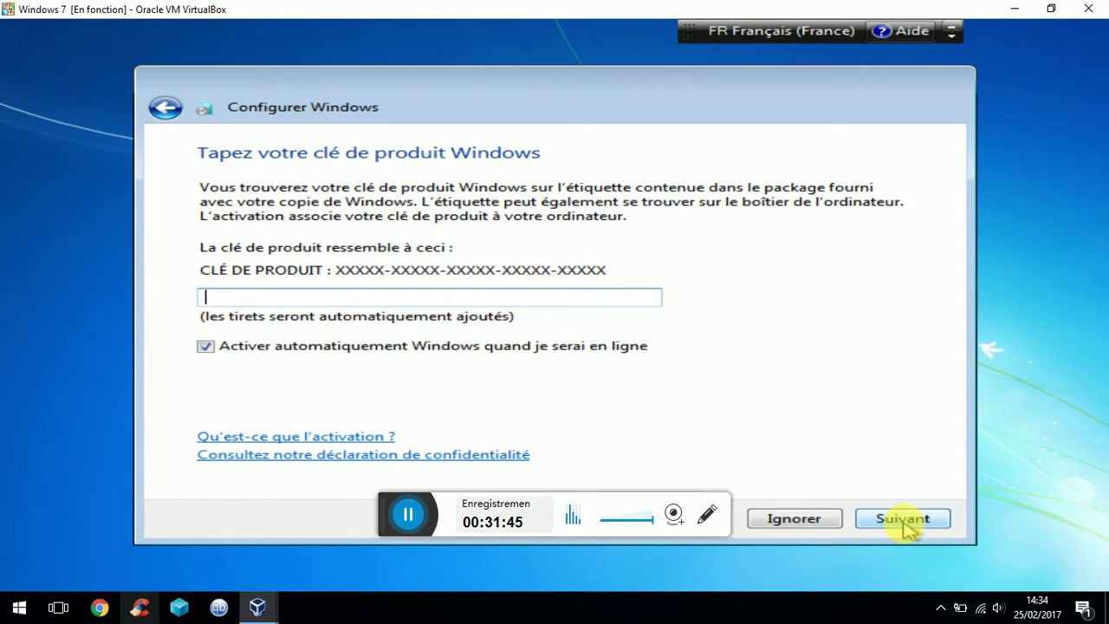
Step: Complete the Windows configuration without a product key, using recommended update settings, the preset date and time, and the Réseau domestique location
{"action": "left_click", "coordinate": [820, 523]}
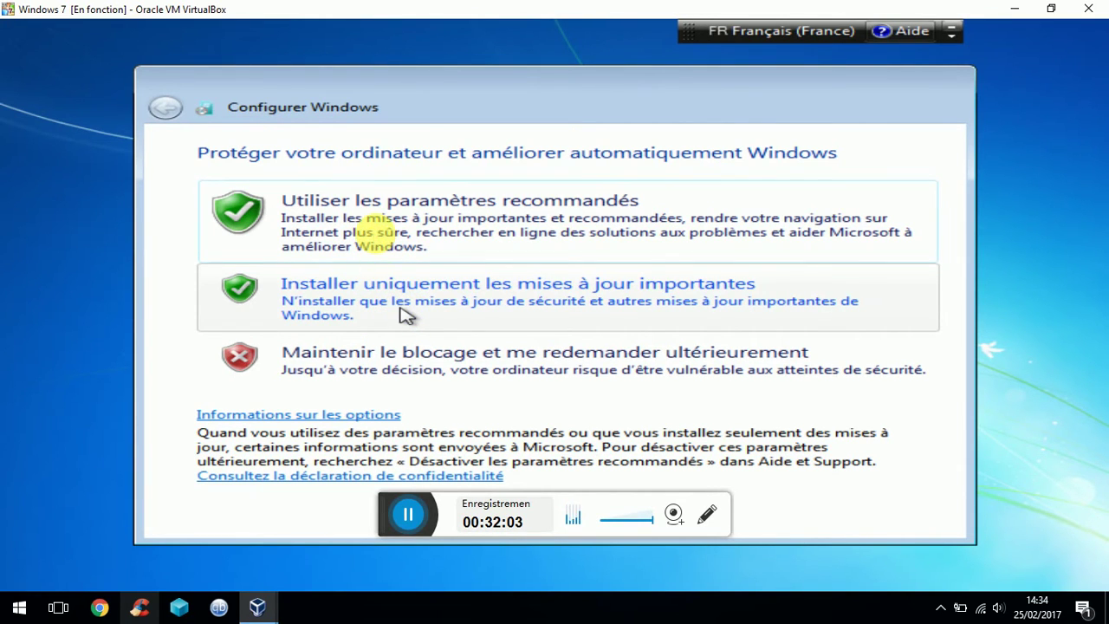
{"action": "left_click", "coordinate": [404, 212]}
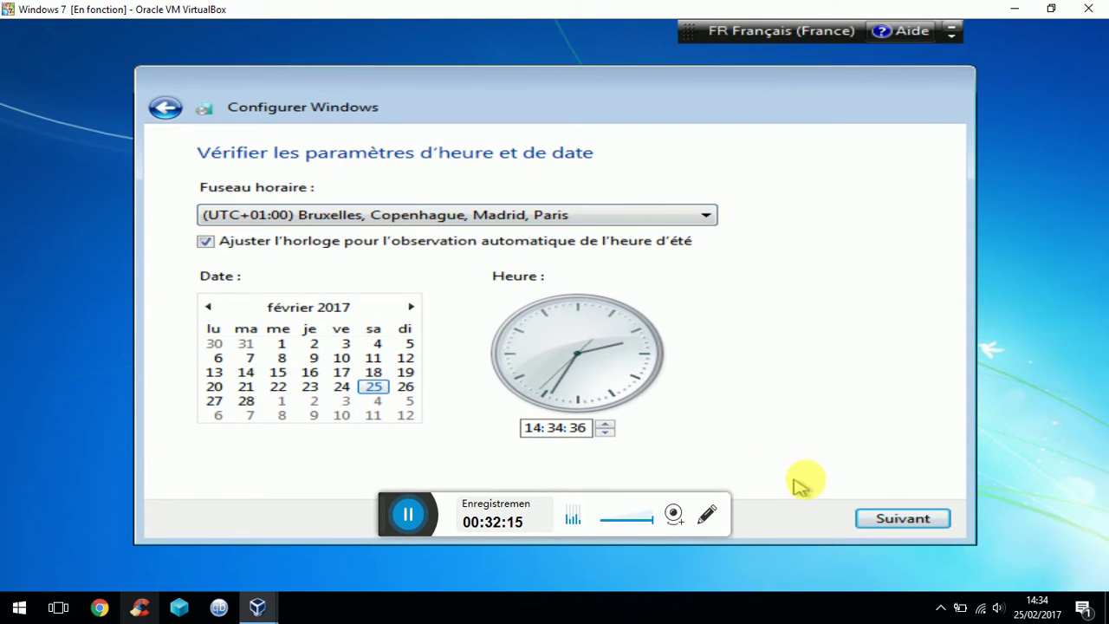
{"action": "left_click", "coordinate": [884, 518]}
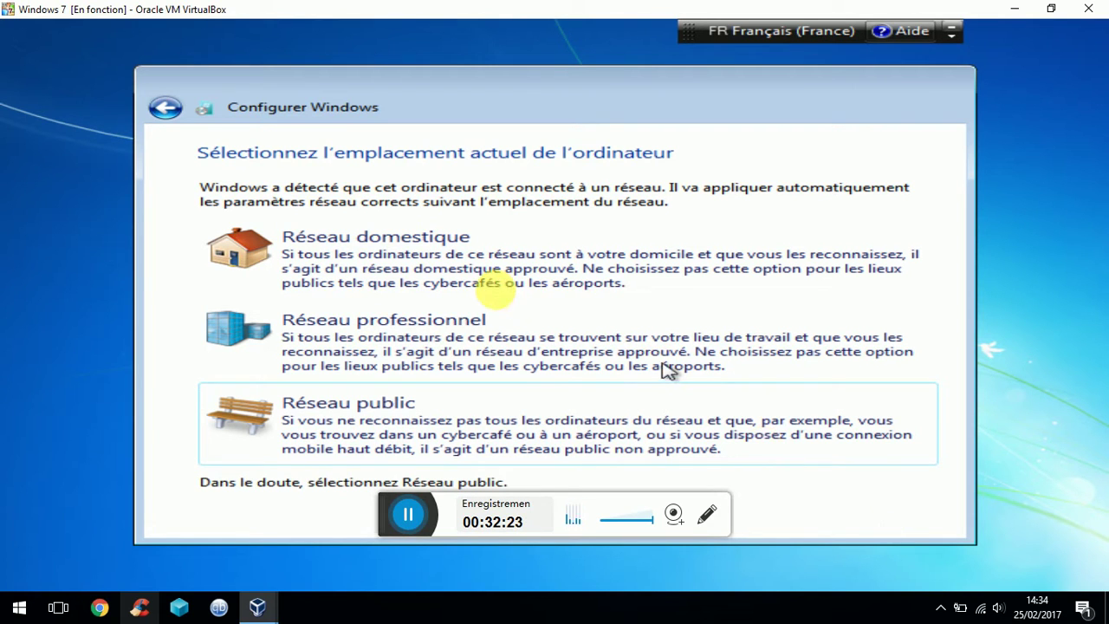
{"action": "left_click", "coordinate": [383, 259]}
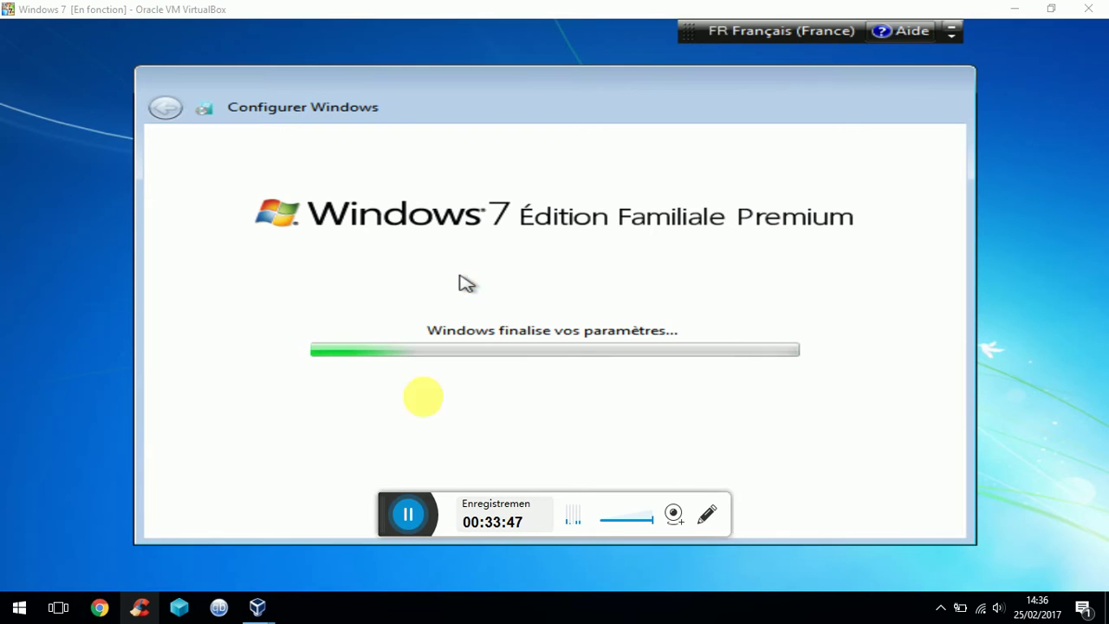
{"action": "left_click", "coordinate": [406, 513]}
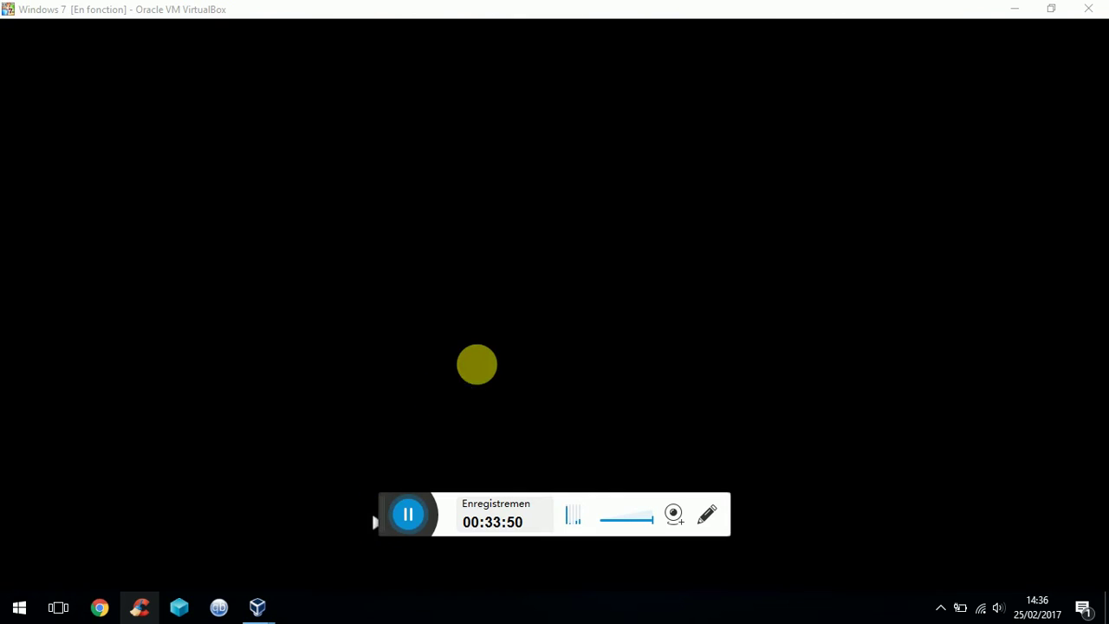
{"action": "left_click", "coordinate": [650, 235]}
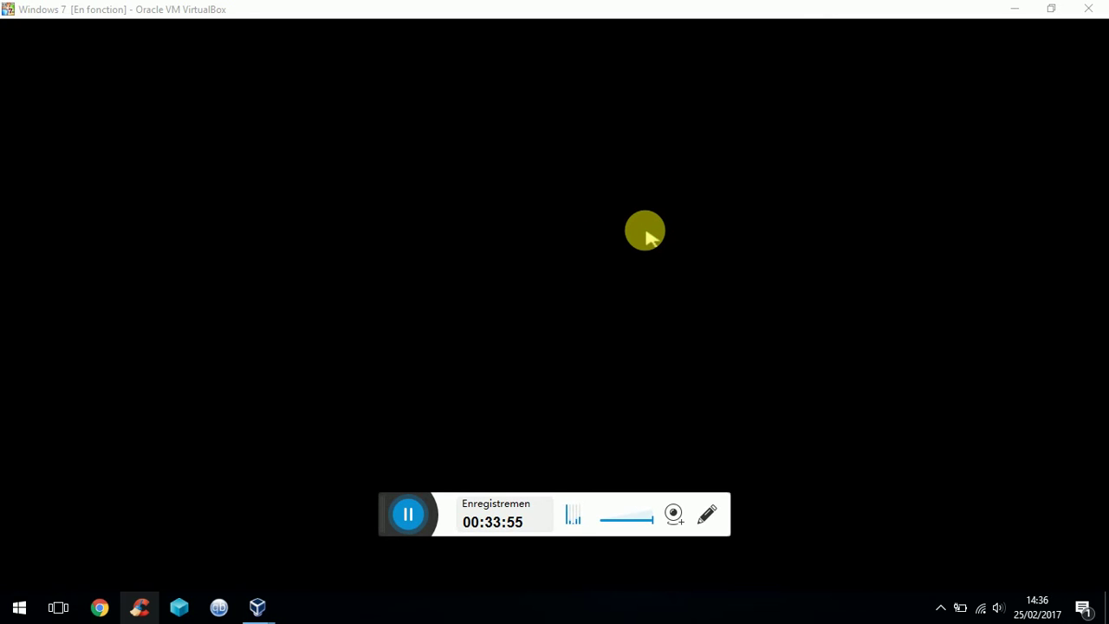
{"action": "left_click", "coordinate": [650, 236]}
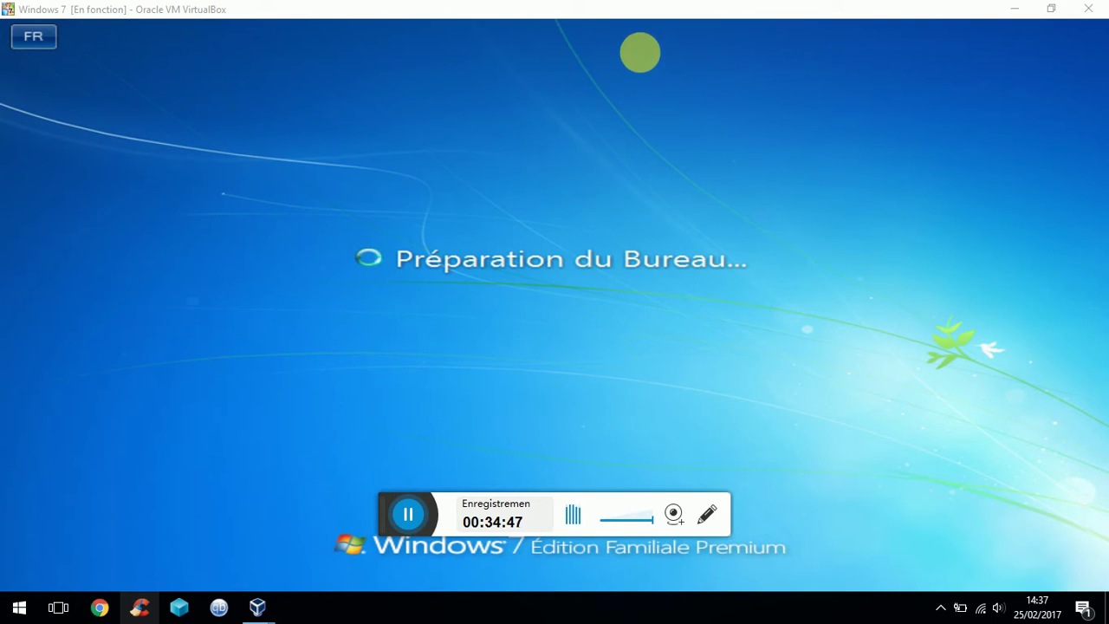
{"action": "left_click", "coordinate": [692, 141]}
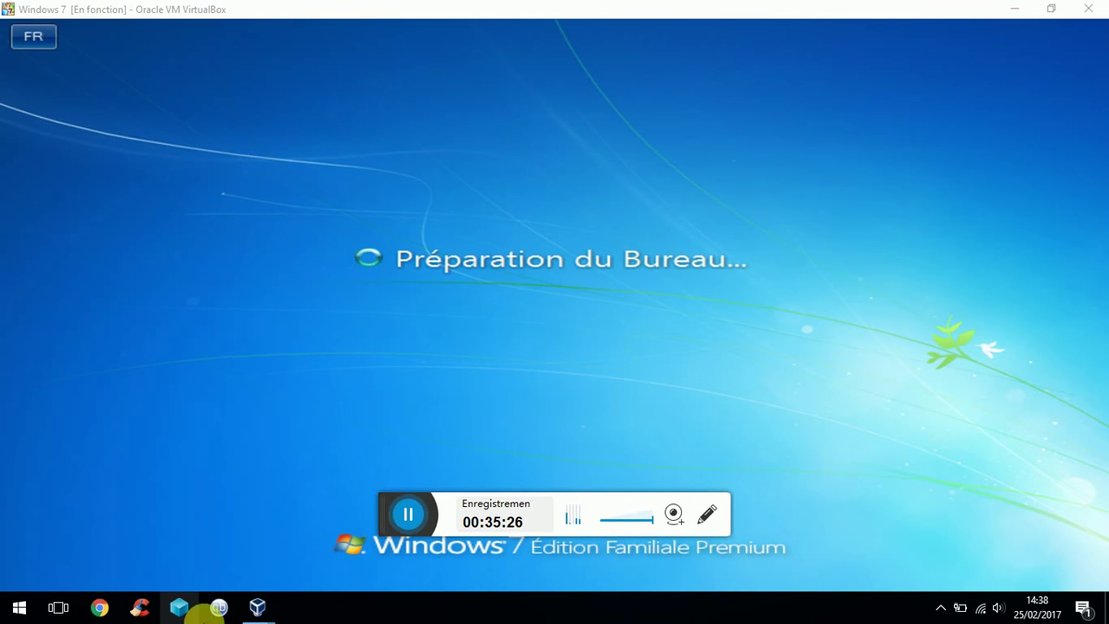
{"action": "mouse_move", "coordinate": [276, 603]}
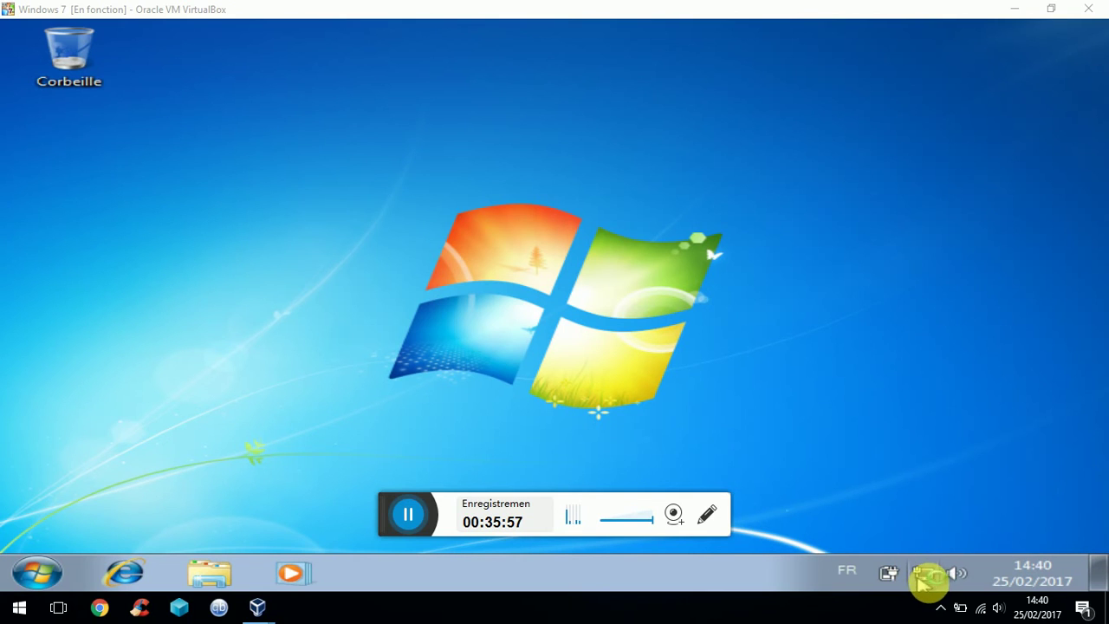
{"action": "left_click", "coordinate": [954, 572]}
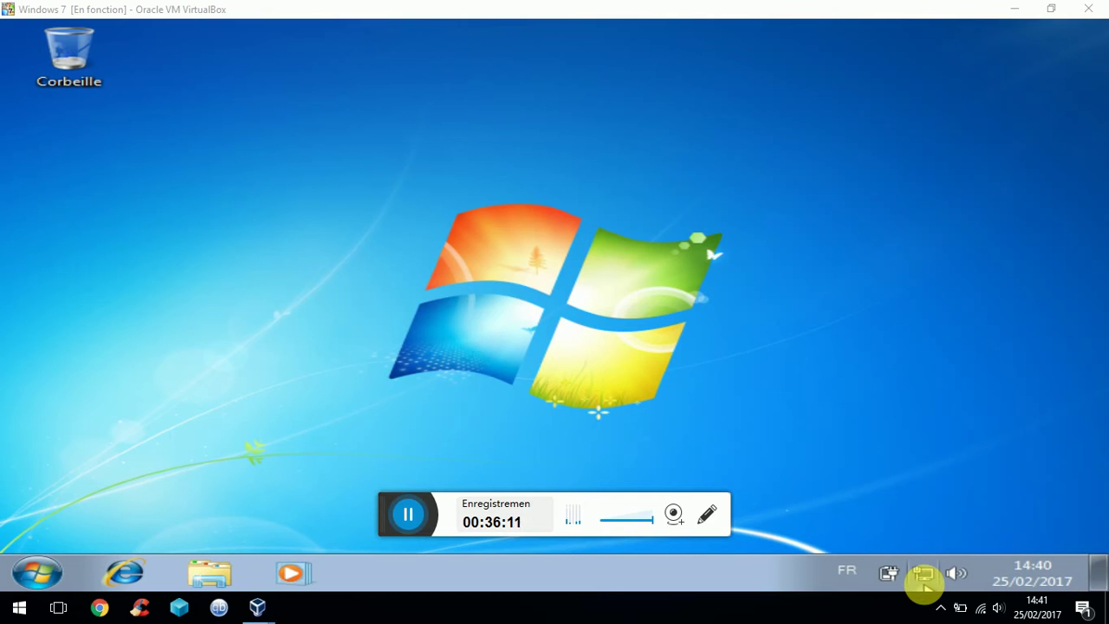
{"action": "mouse_move", "coordinate": [924, 585]}
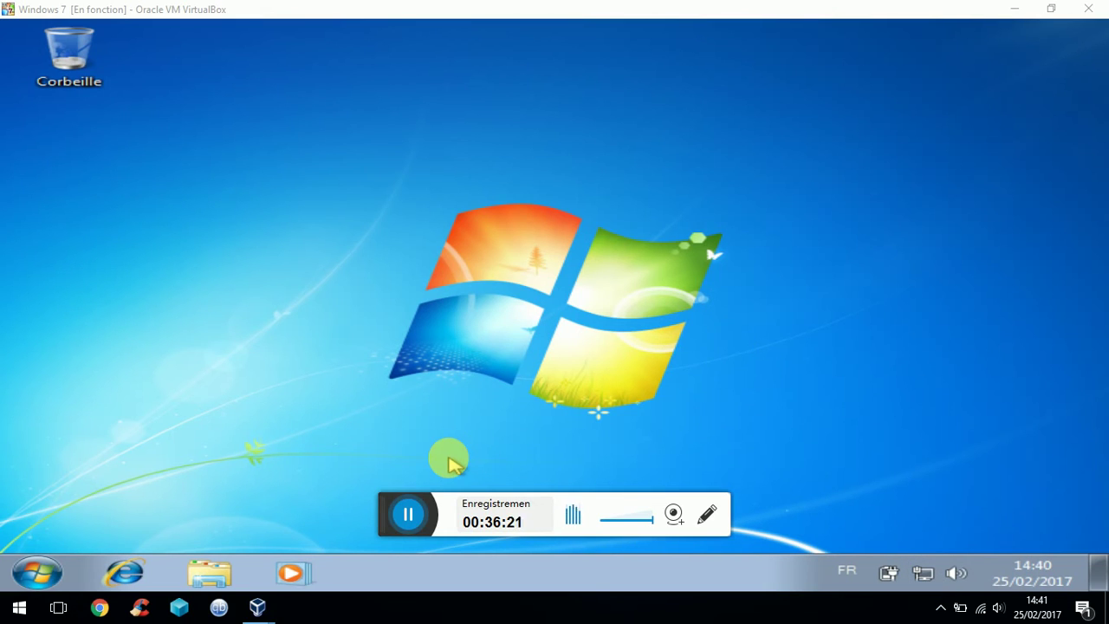
{"action": "left_click", "coordinate": [412, 511]}
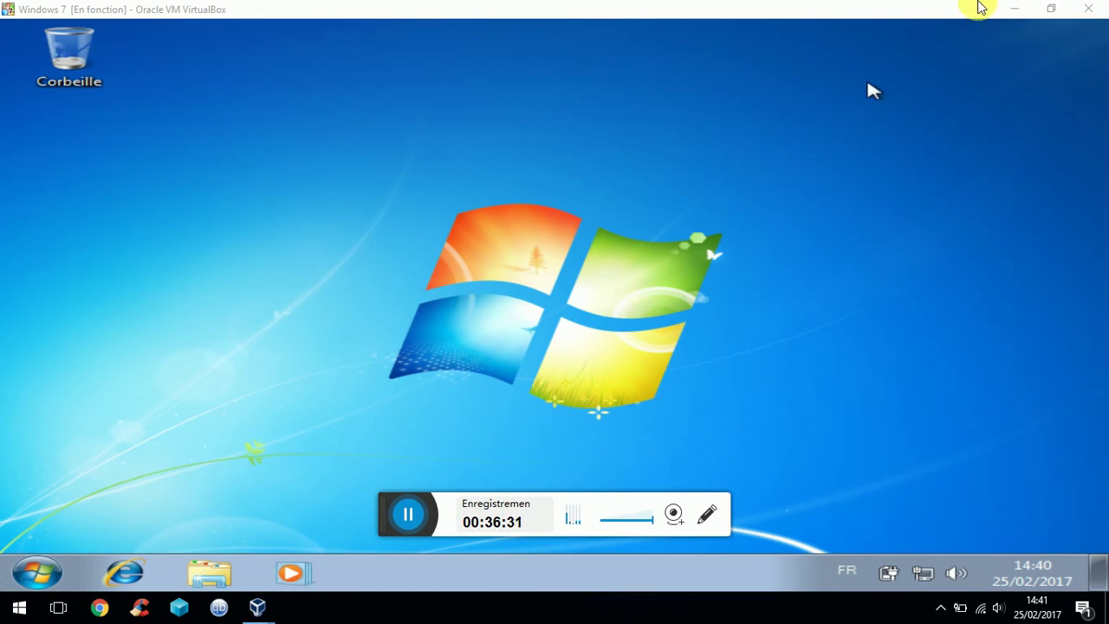
Step: Minimize the virtual machine and open the host computer's network connections from the Control Panel's Centre Réseau et partage to examine its adapters
{"action": "left_click", "coordinate": [1014, 8]}
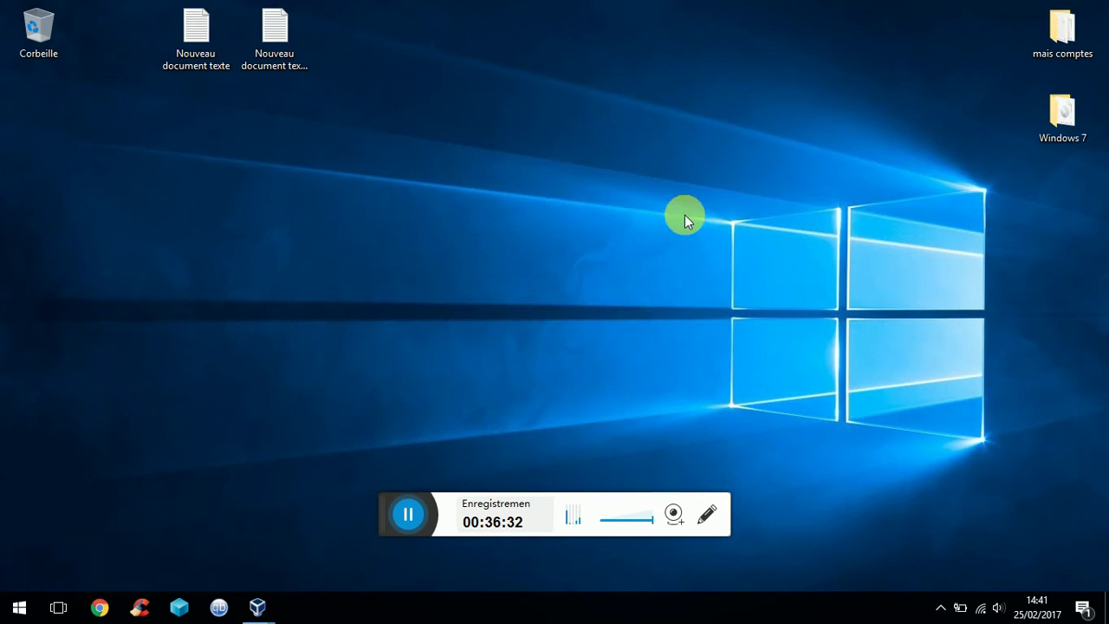
{"action": "right_click", "coordinate": [19, 608]}
{"action": "left_click", "coordinate": [89, 466]}
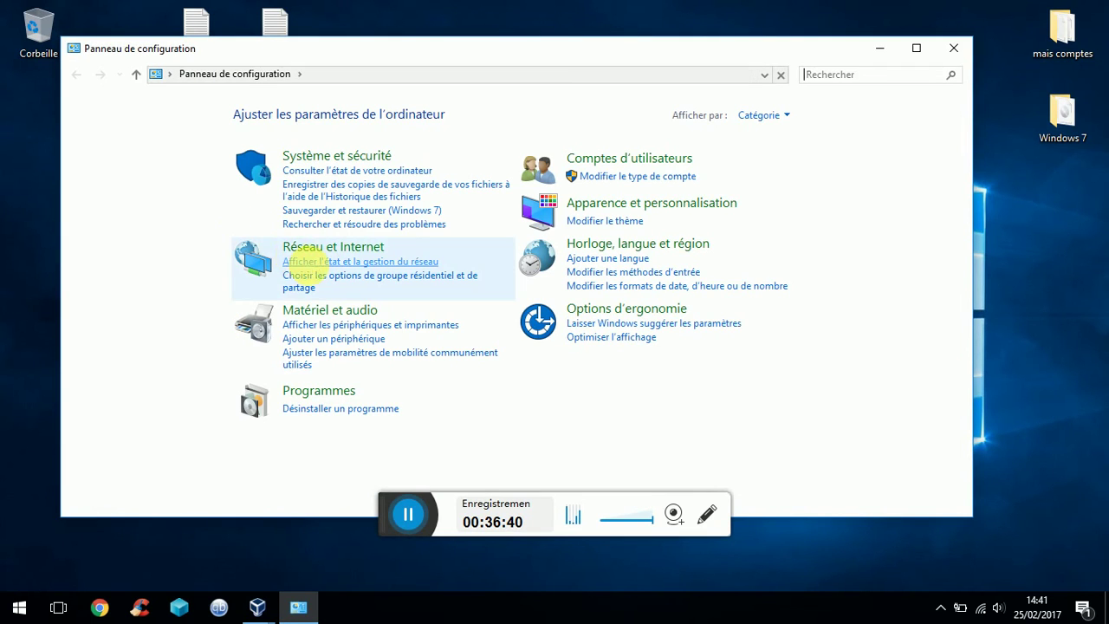
{"action": "left_click", "coordinate": [292, 248]}
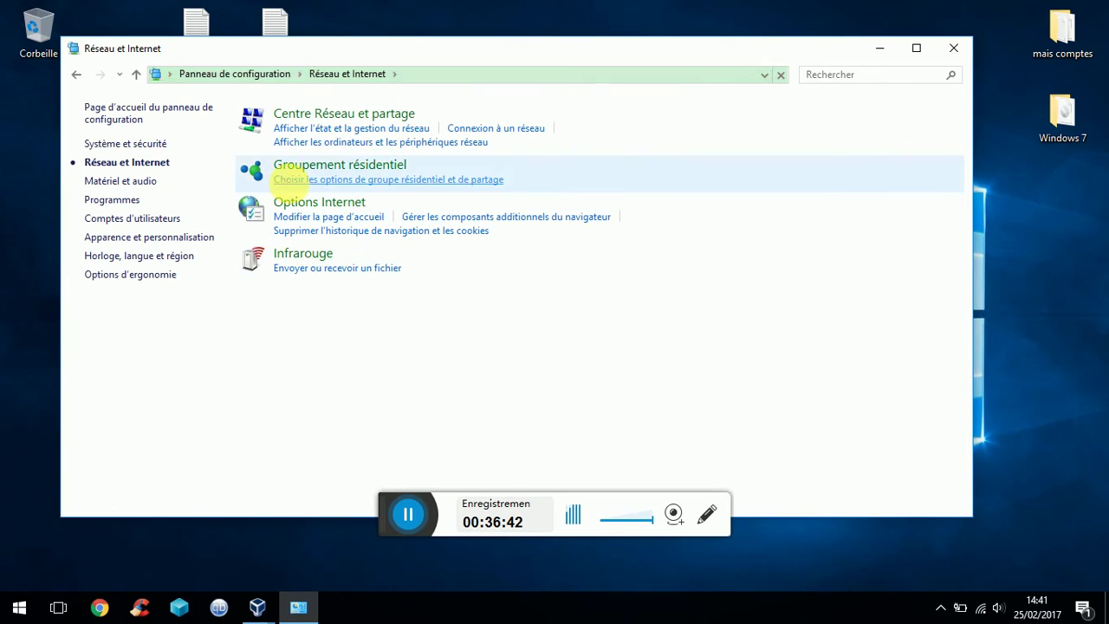
{"action": "left_click", "coordinate": [319, 121]}
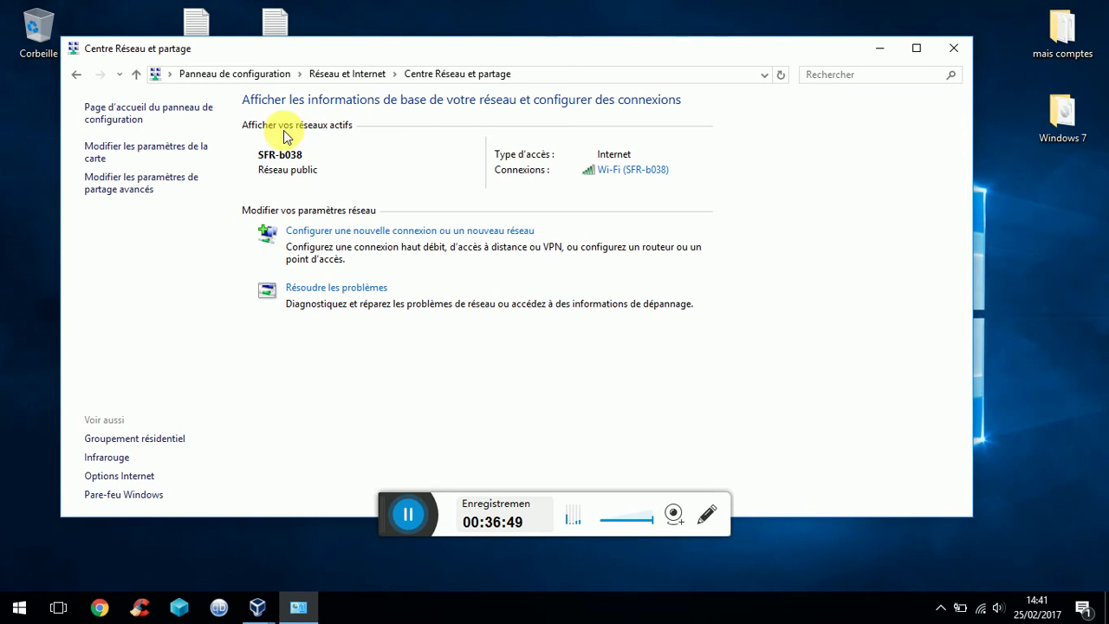
{"action": "left_click", "coordinate": [167, 151]}
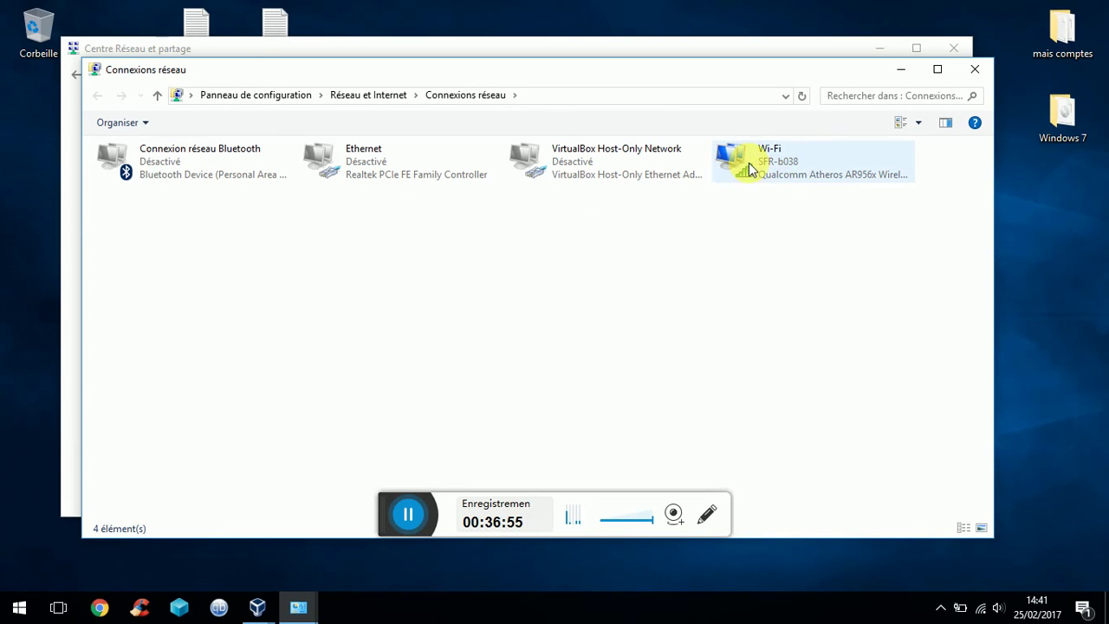
Step: Check the host's Wi-Fi adapter among the network connections, and close the Connexions réseau and Centre Réseau et partage windows
{"action": "left_click_drag", "start_coordinate": [556, 223], "coordinate": [532, 315]}
{"action": "left_click", "coordinate": [797, 174]}
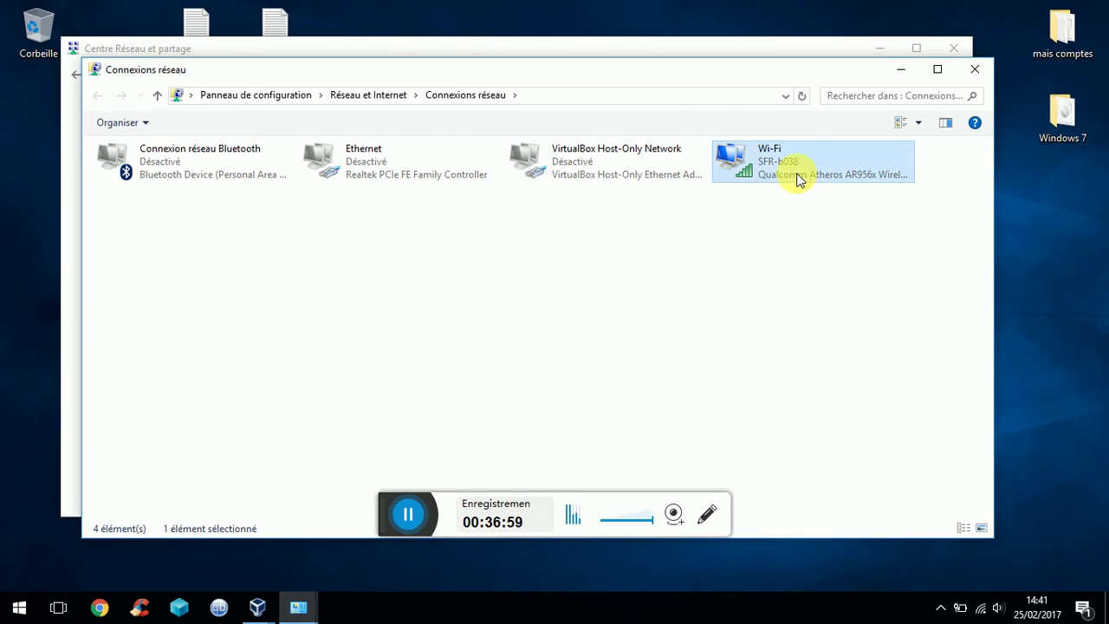
{"action": "left_click", "coordinate": [975, 70]}
{"action": "left_click", "coordinate": [953, 50]}
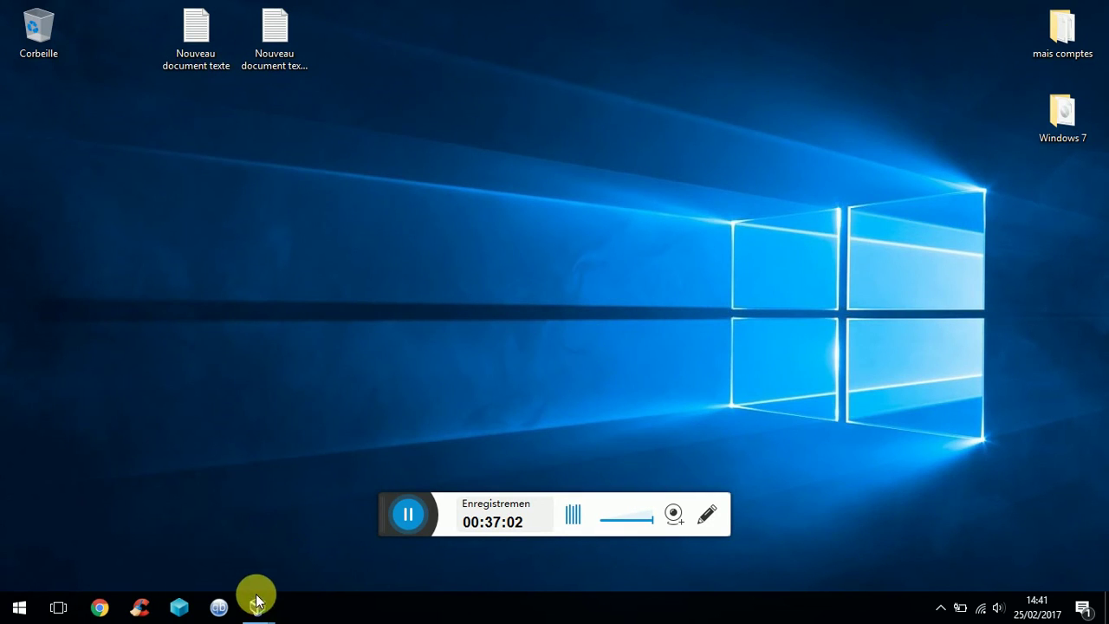
Step: Switch to the VirtualBox manager and check the network access mode of Carte 1 in the Windows 7 machine's settings, keeping the configuration as is
{"action": "mouse_move", "coordinate": [257, 598]}
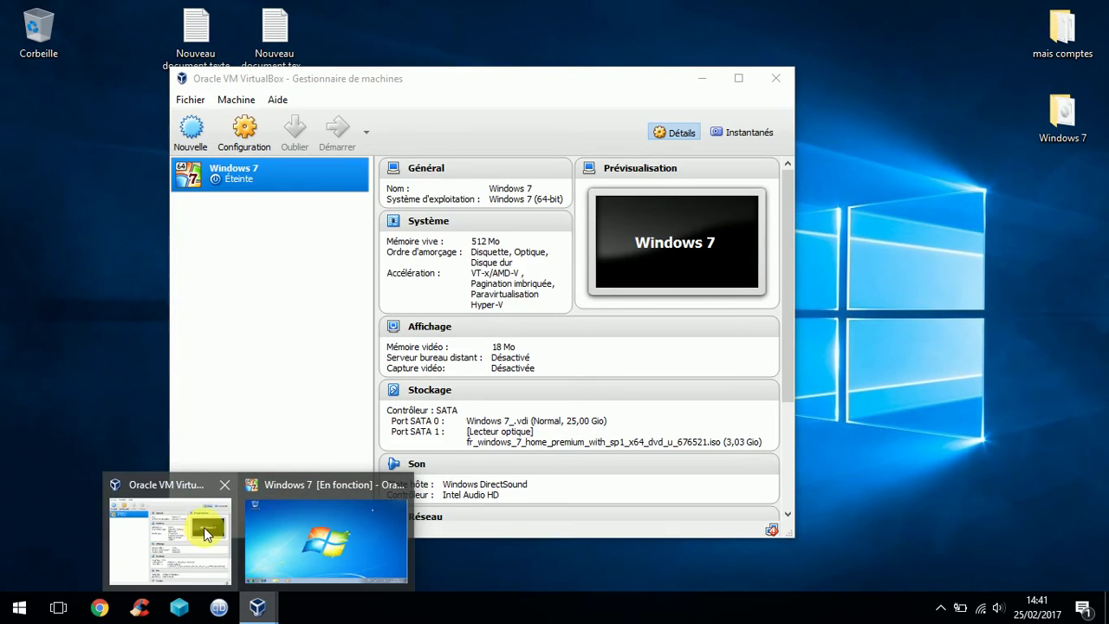
{"action": "left_click", "coordinate": [204, 529]}
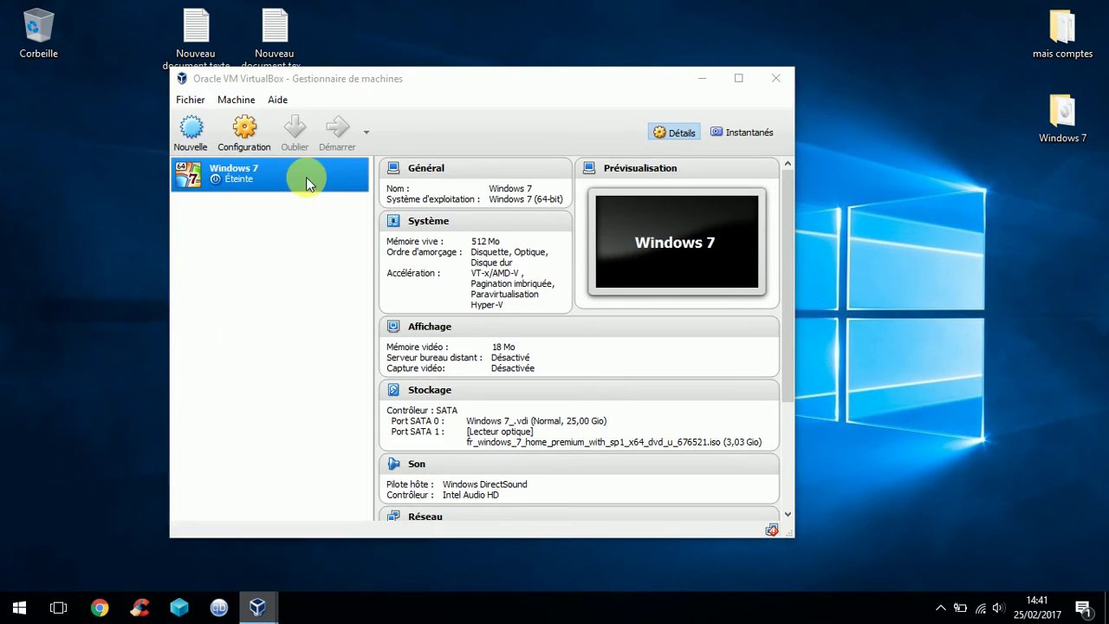
{"action": "right_click", "coordinate": [274, 183]}
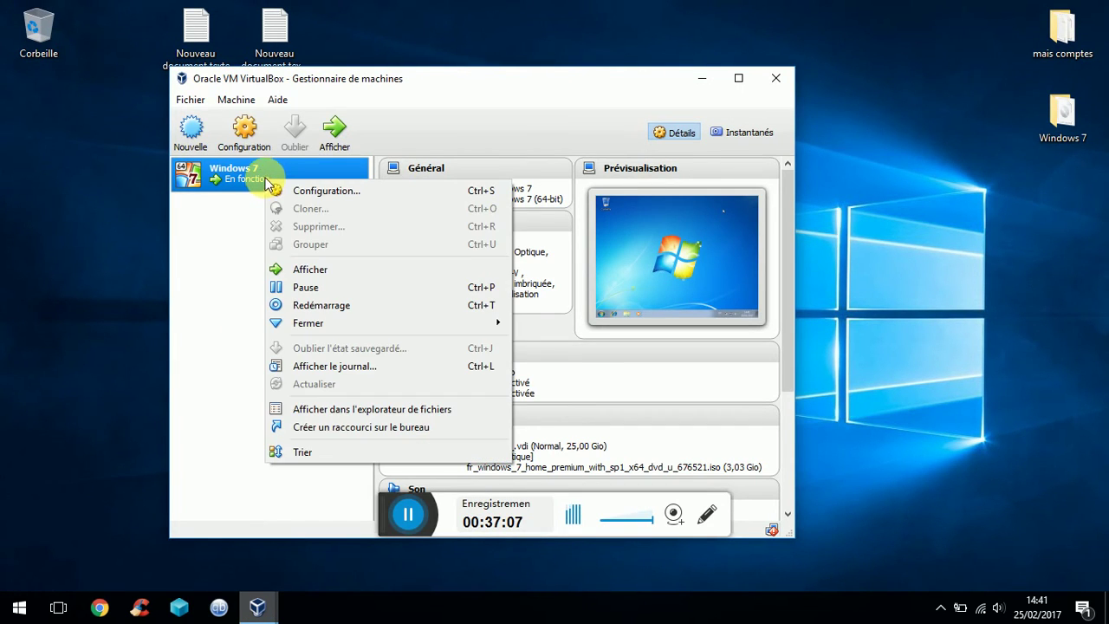
{"action": "left_click", "coordinate": [240, 142]}
{"action": "left_click", "coordinate": [241, 142]}
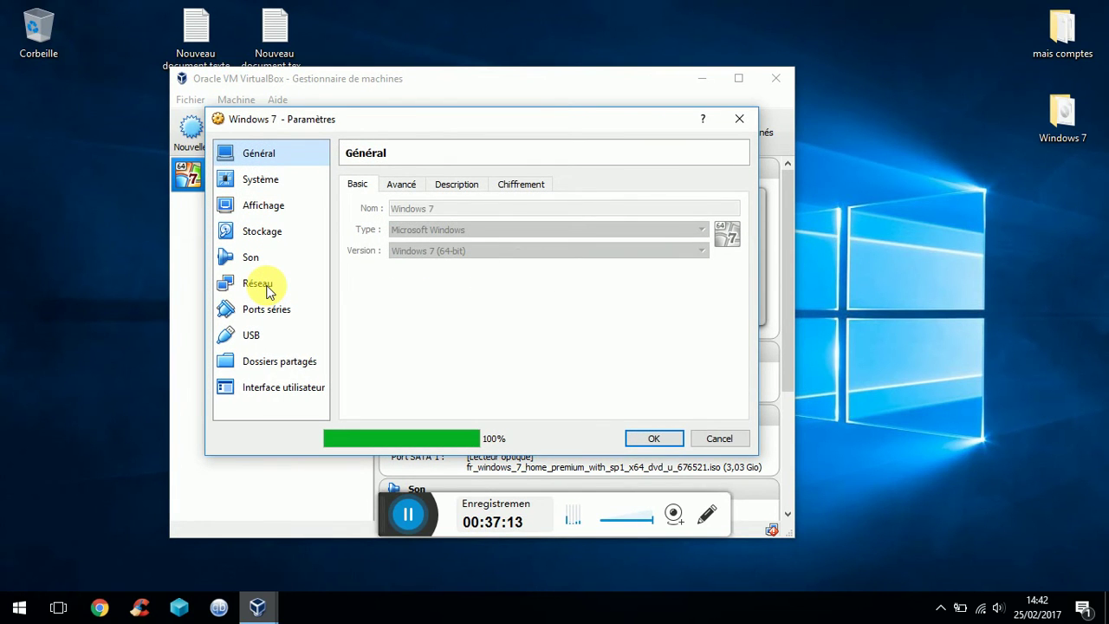
{"action": "left_click", "coordinate": [260, 284]}
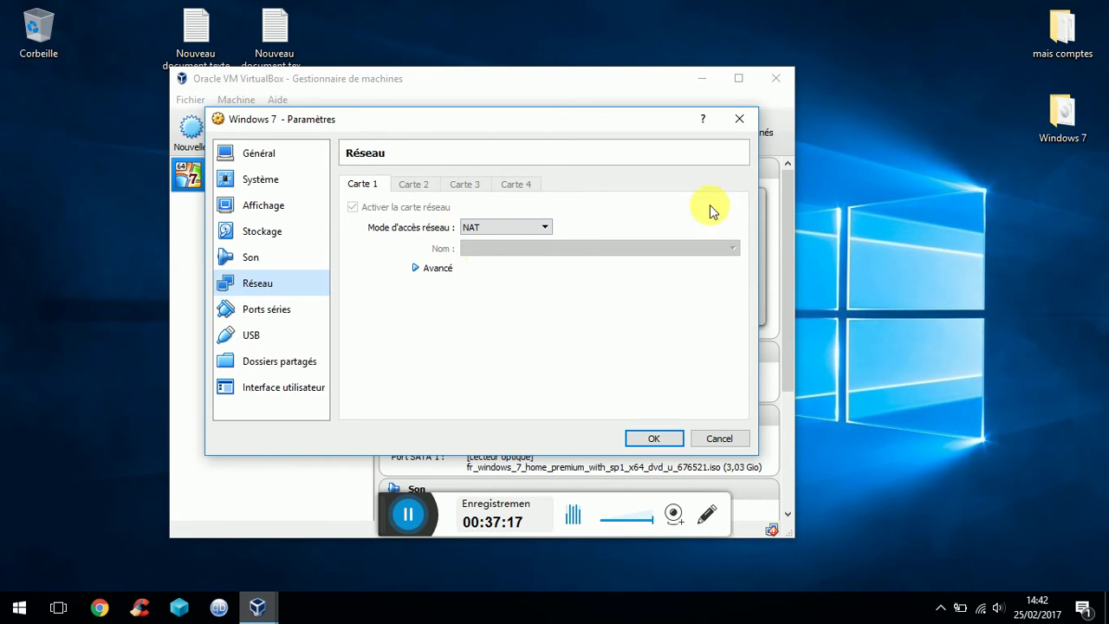
{"action": "left_click", "coordinate": [650, 438]}
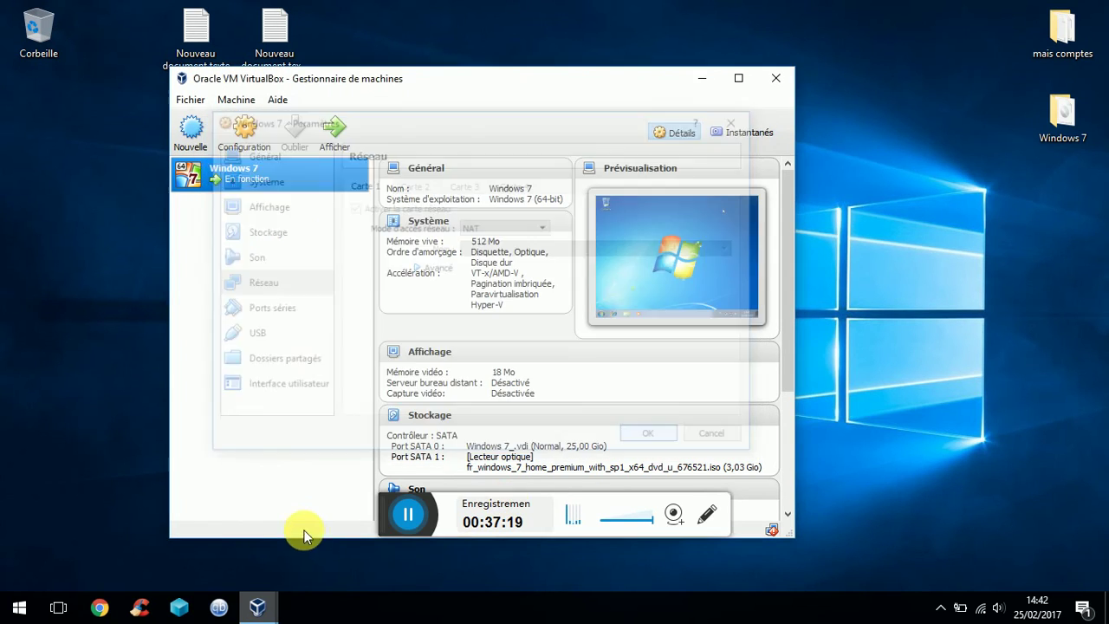
Step: Return to the running Windows 7 machine, open Internet Explorer and enter google in its search box to test the internet connection
{"action": "left_click", "coordinate": [258, 605]}
{"action": "left_click", "coordinate": [267, 549]}
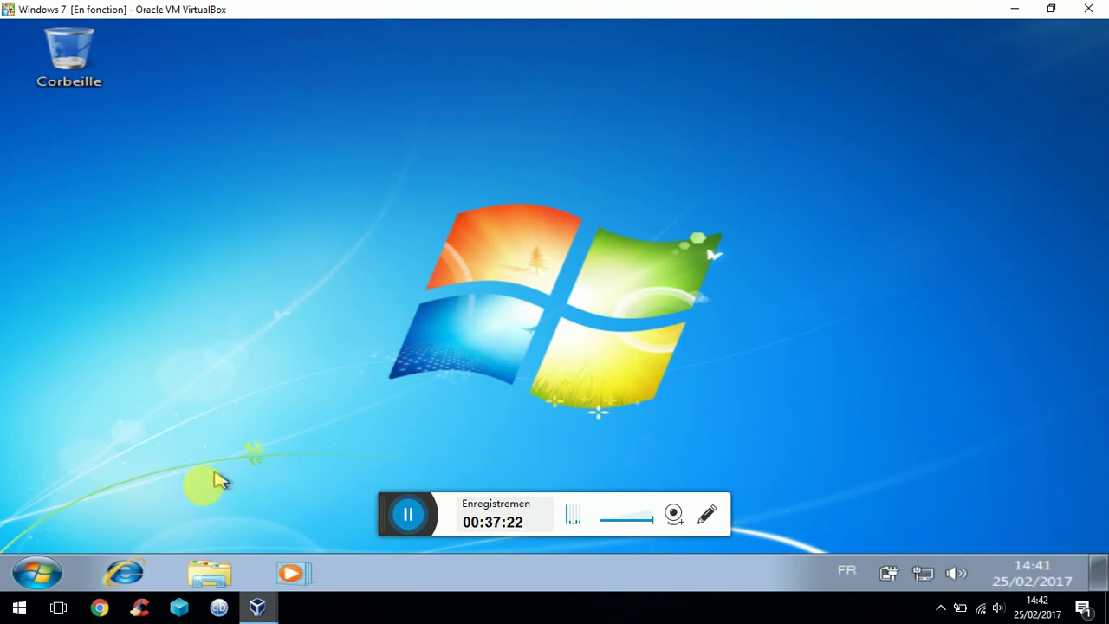
{"action": "left_click", "coordinate": [124, 572]}
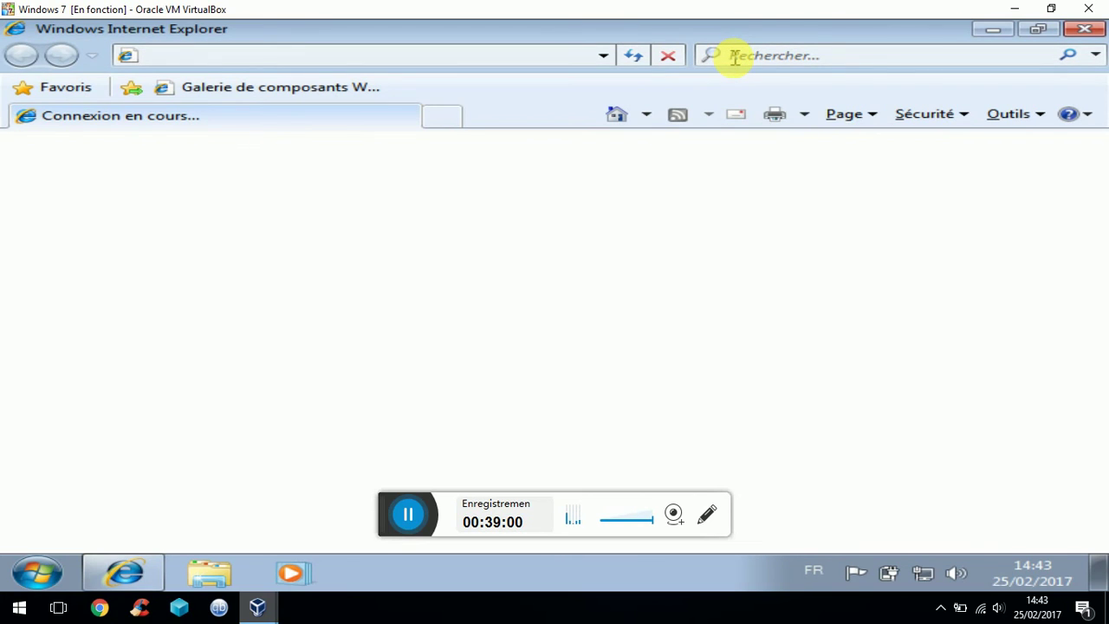
{"action": "left_click", "coordinate": [735, 57]}
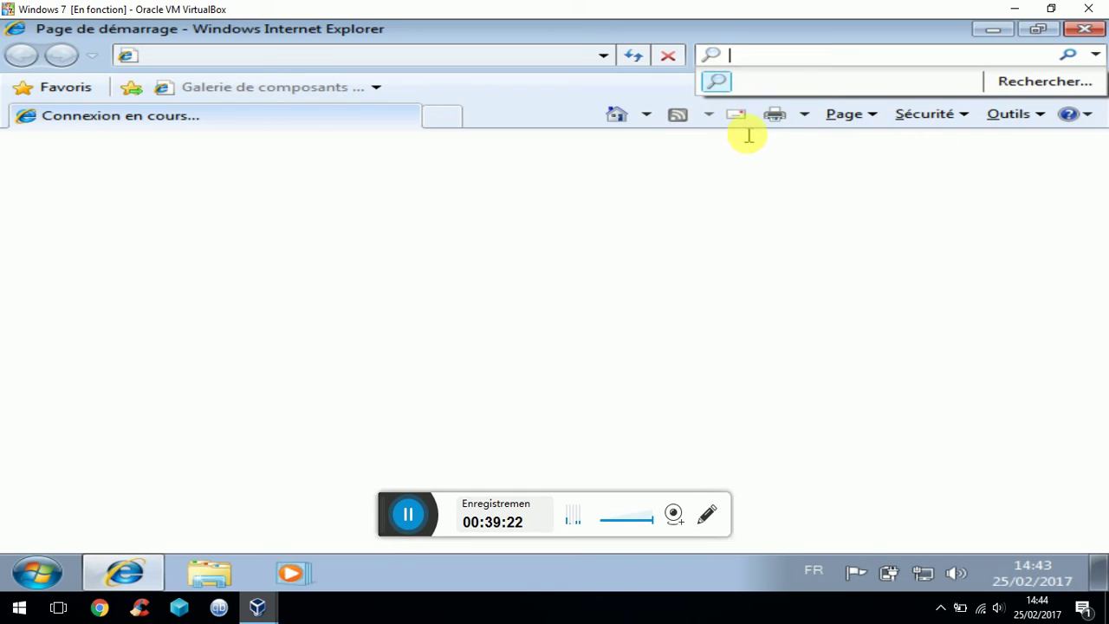
{"action": "left_click", "coordinate": [750, 56]}
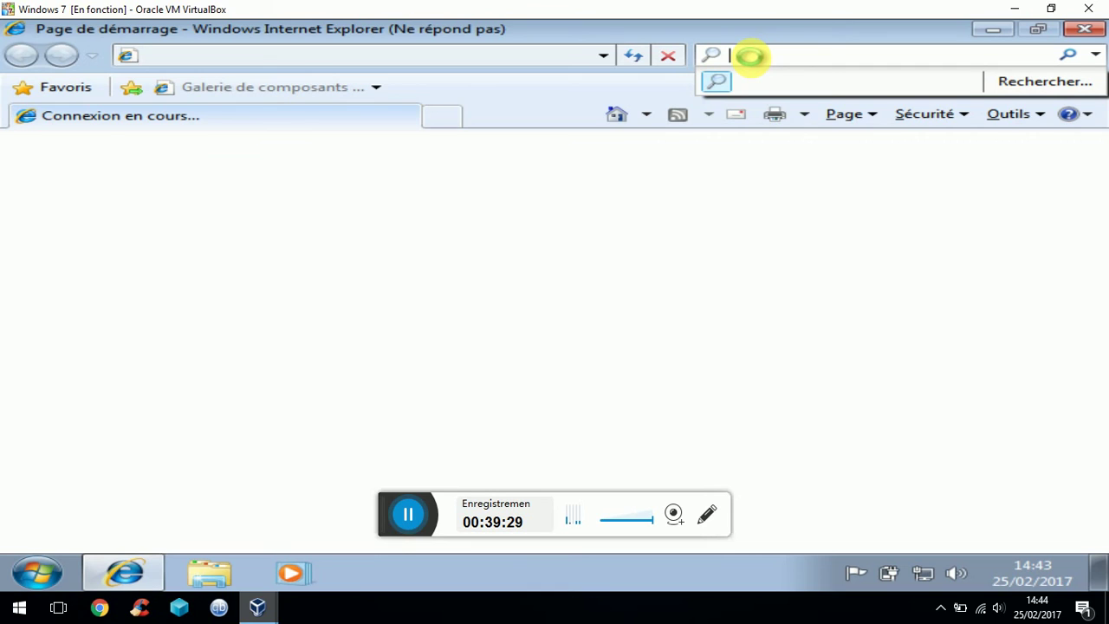
{"action": "type", "text": "g"}
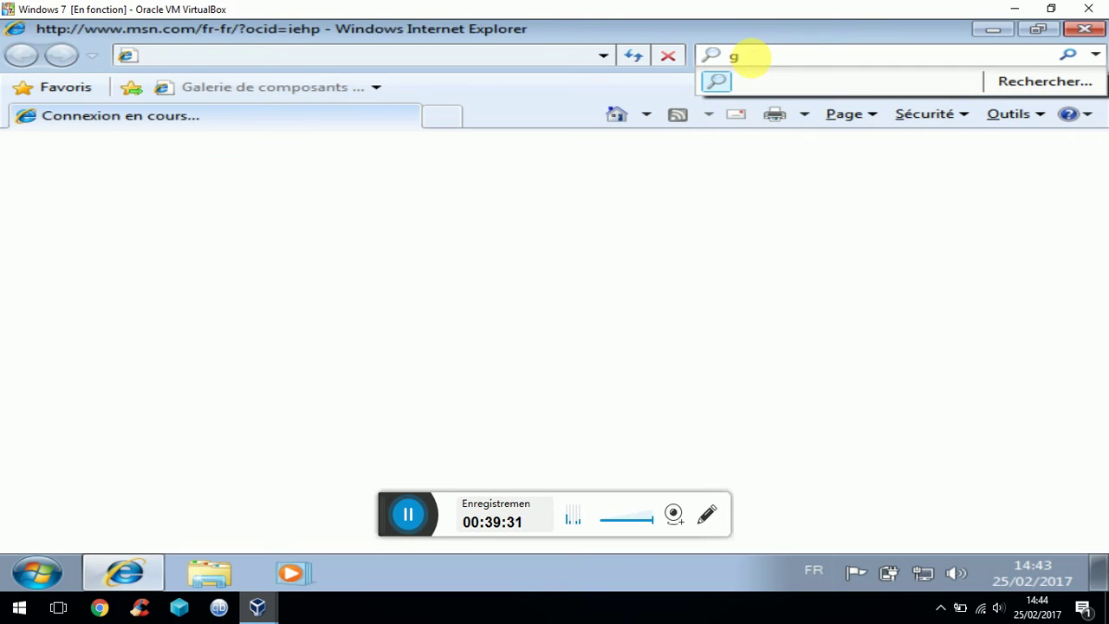
{"action": "type", "text": "oogle"}
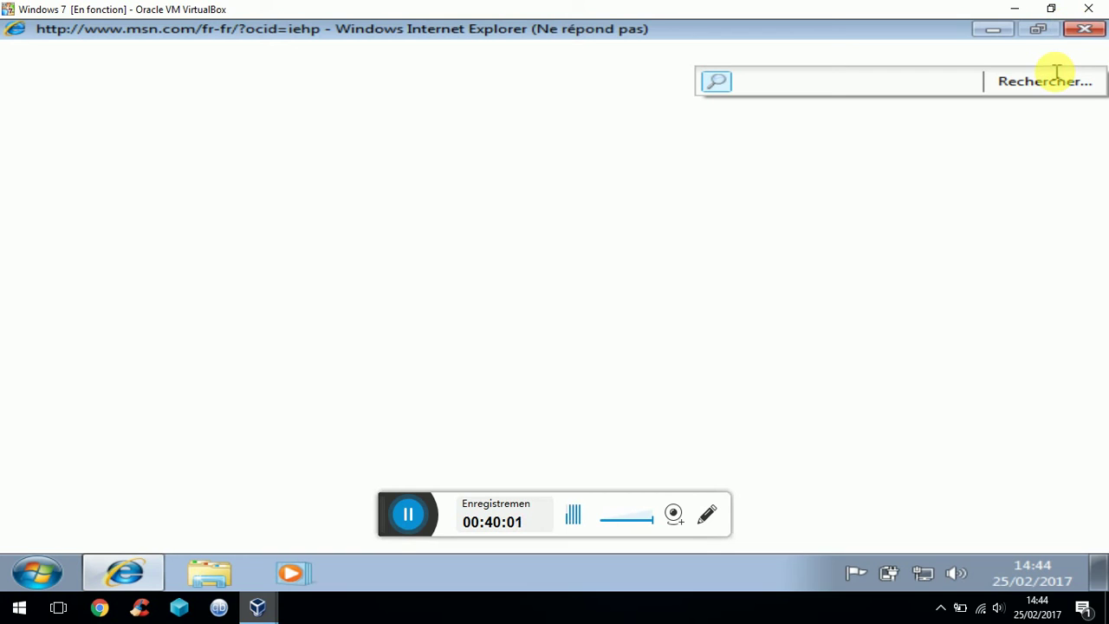
Step: Close the Windows 7 virtual machine with the Éteindre la machine option
{"action": "left_click", "coordinate": [1089, 8]}
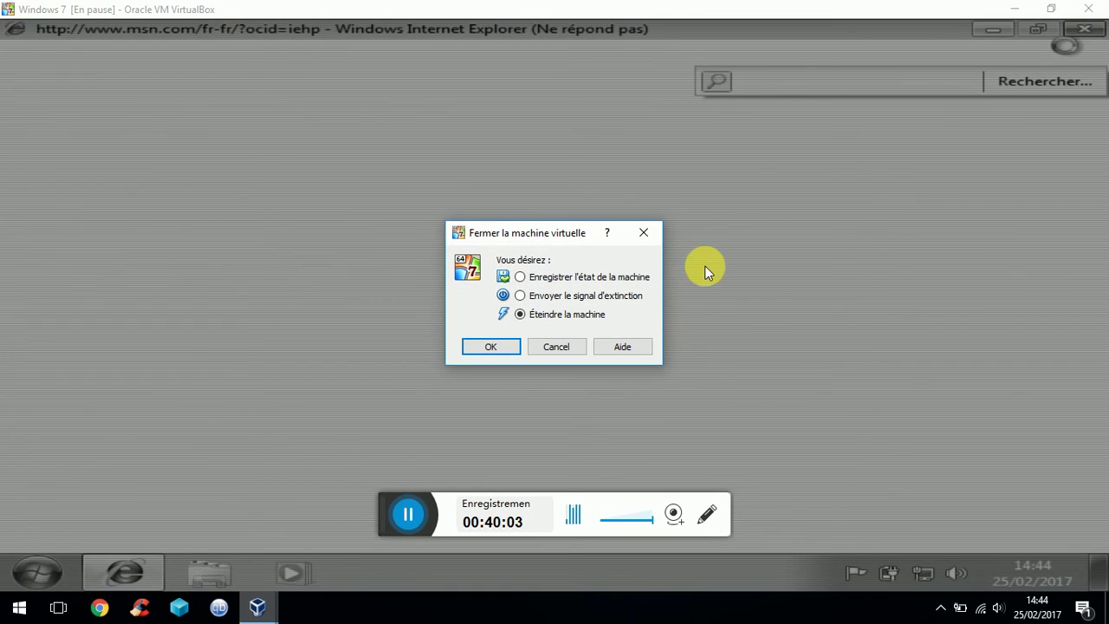
{"action": "left_click", "coordinate": [513, 351]}
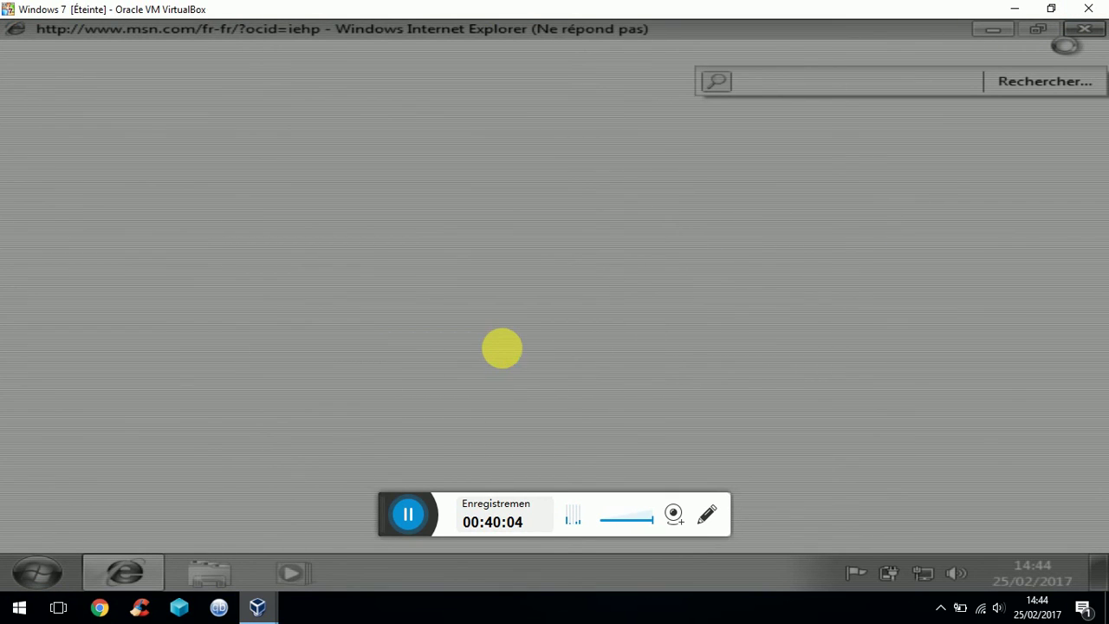